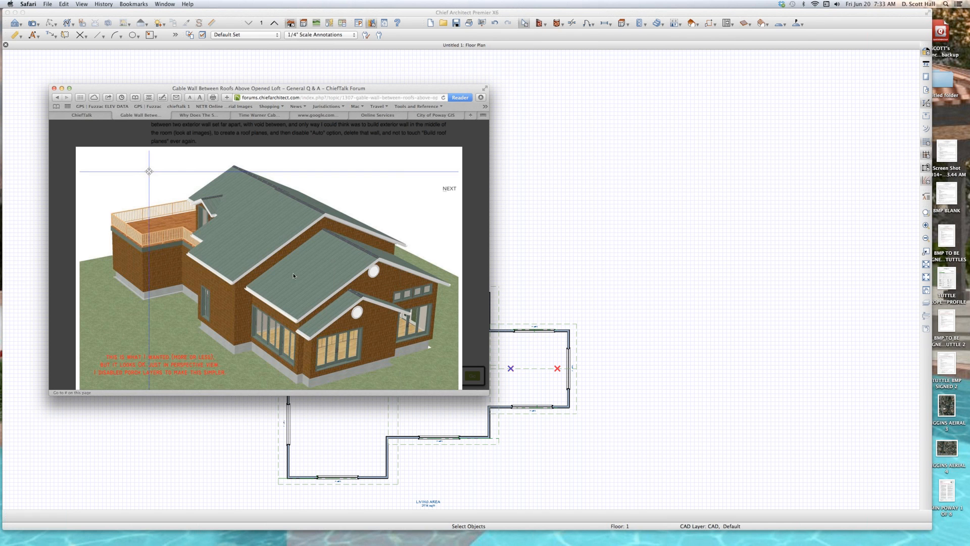
Step: Examine the forum post's attached perspective, floor plans, elevation, cross-sections and hand sketch for the gable wall between the roofs
left_click(307, 263)
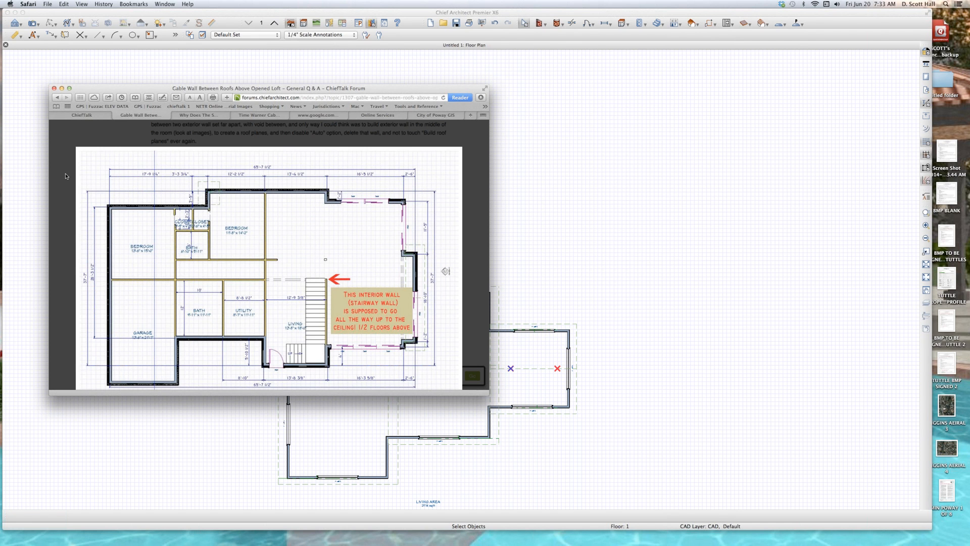
left_click(66, 178)
left_click(171, 286)
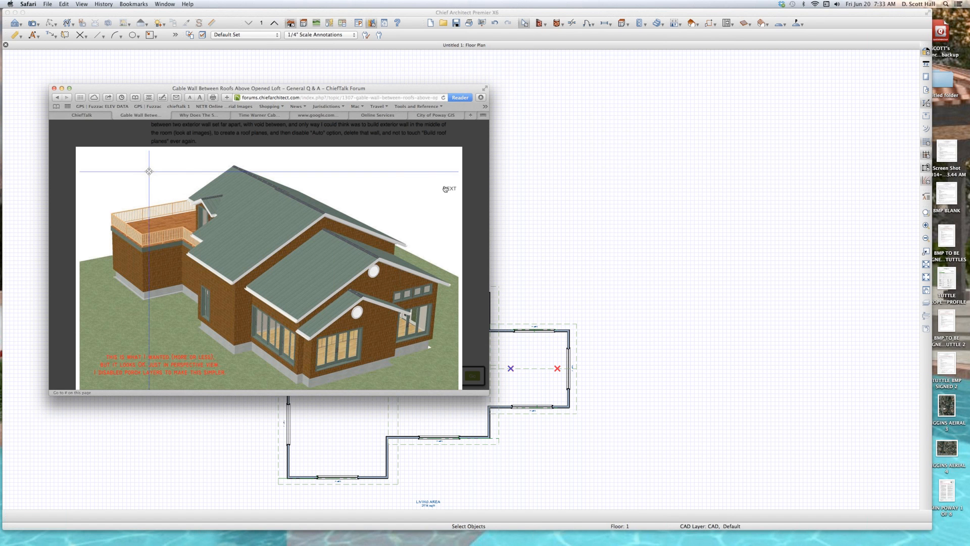
left_click(444, 188)
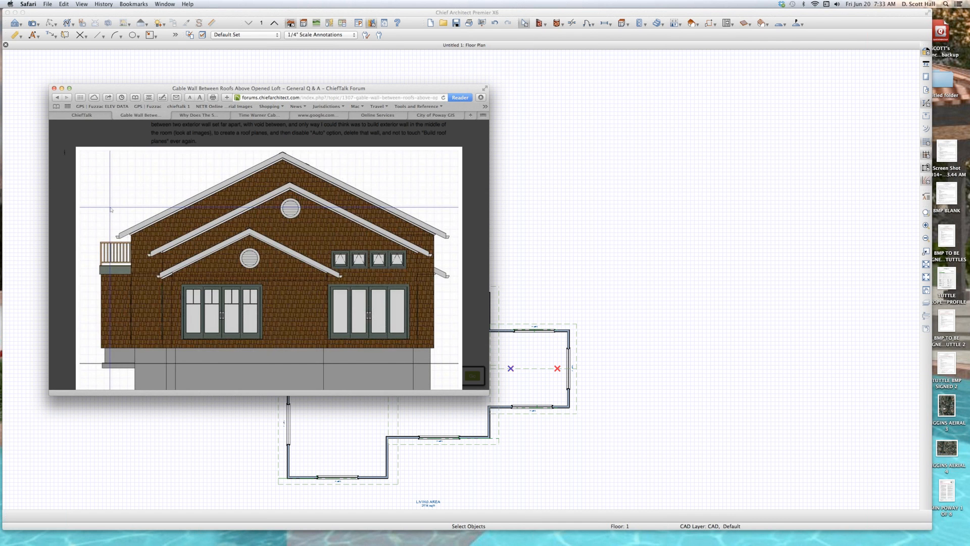
left_click(64, 161)
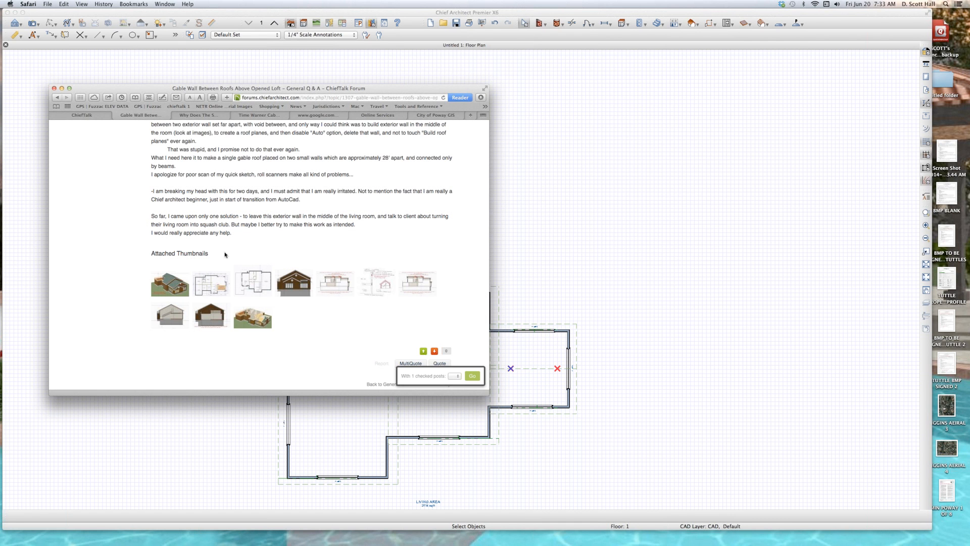
left_click(207, 288)
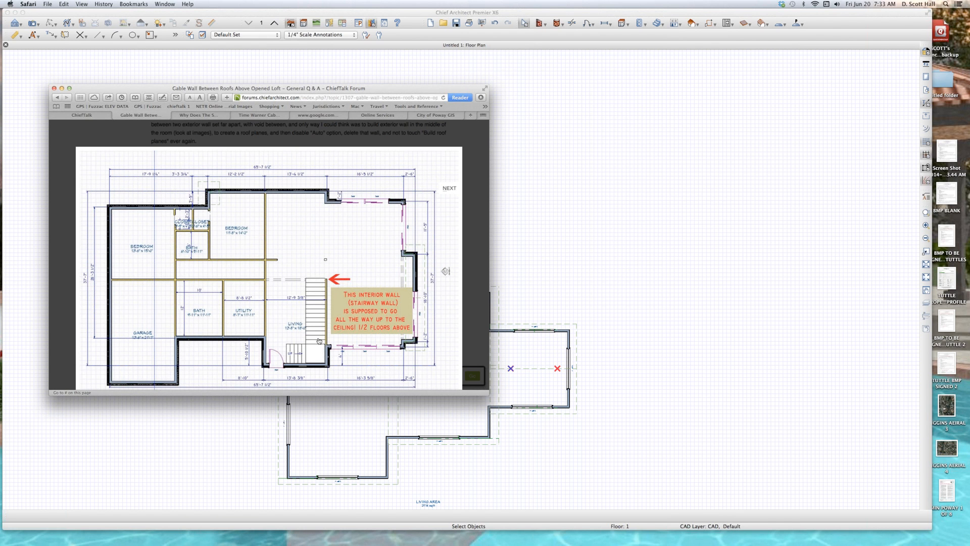
left_click(446, 190)
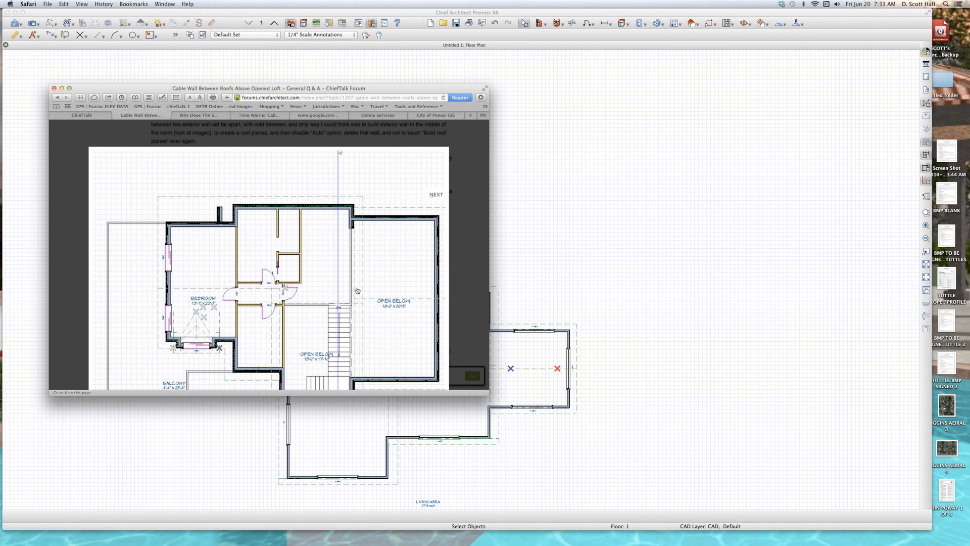
left_click(433, 199)
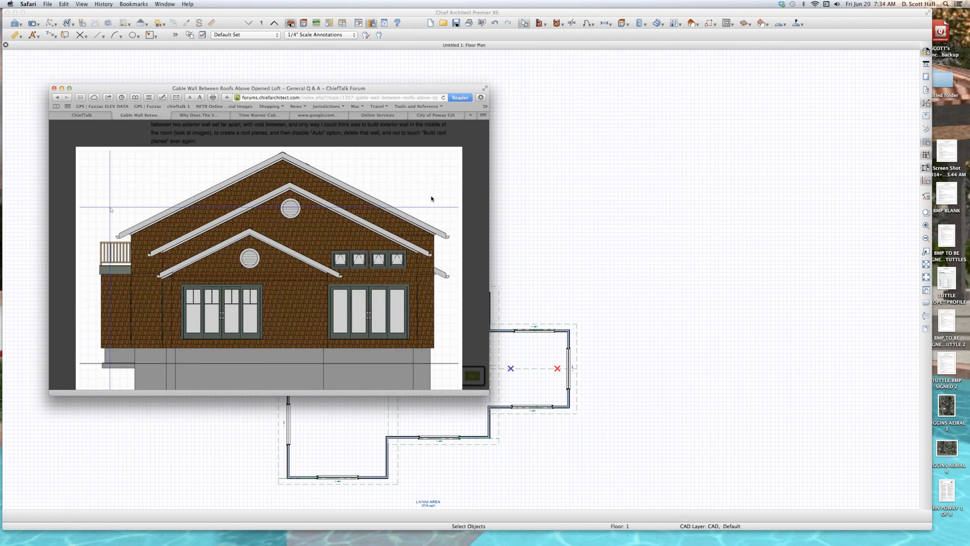
left_click(450, 194)
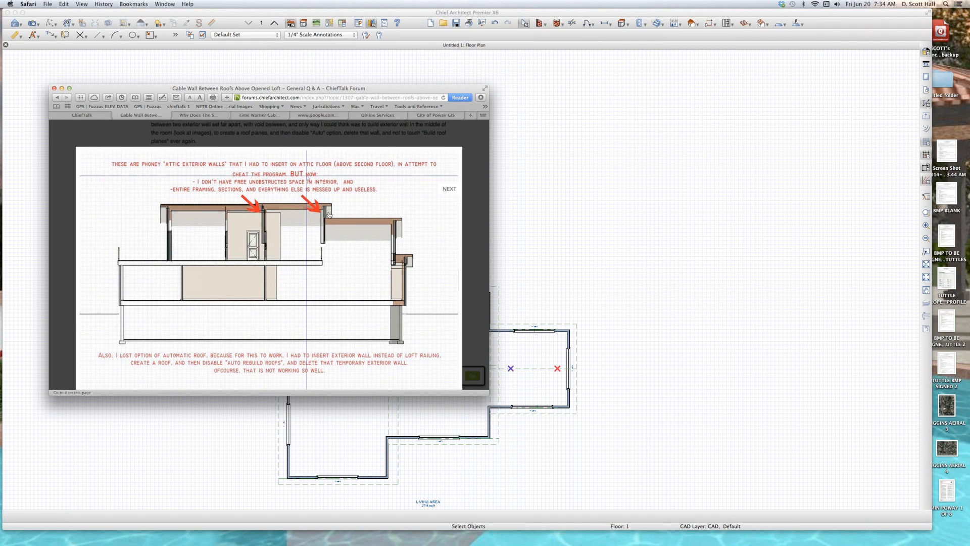
left_click(445, 189)
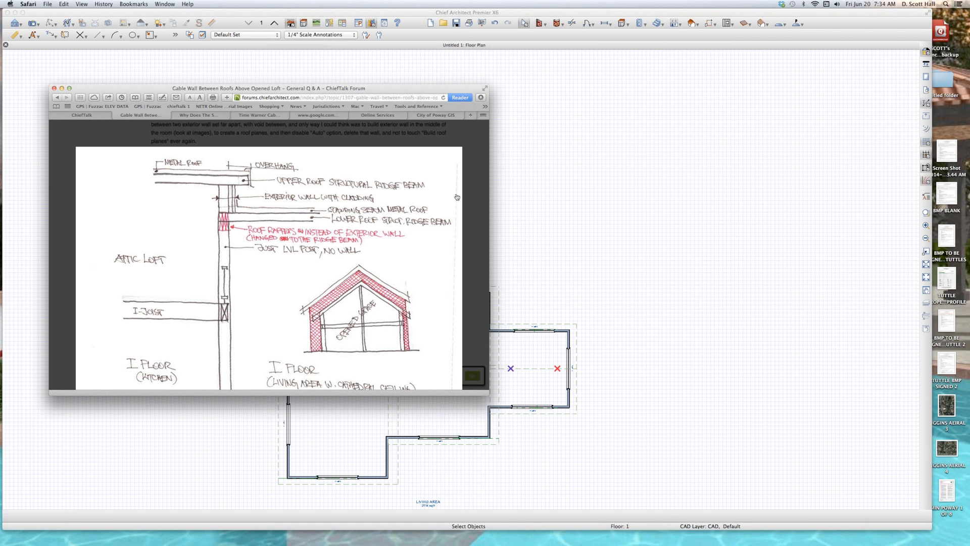
left_click(454, 191)
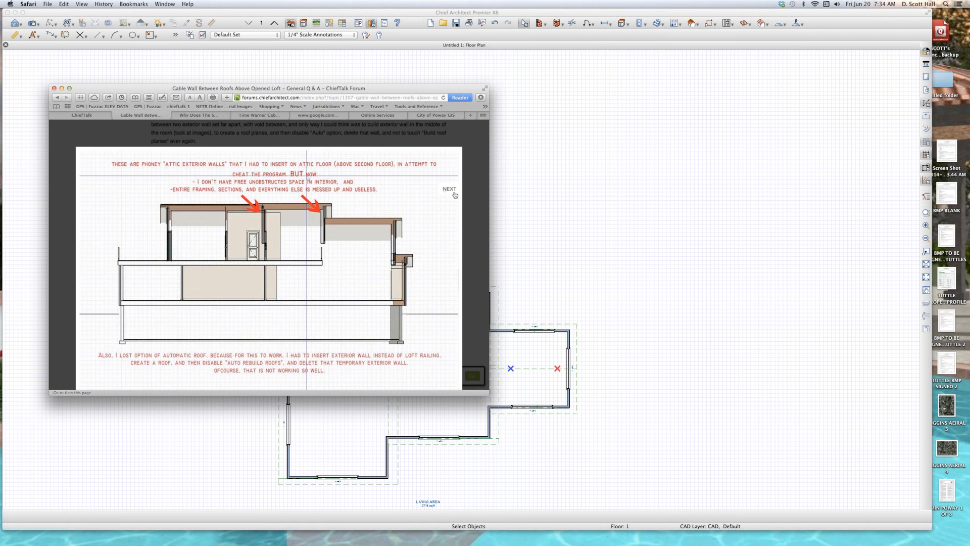
left_click(453, 190)
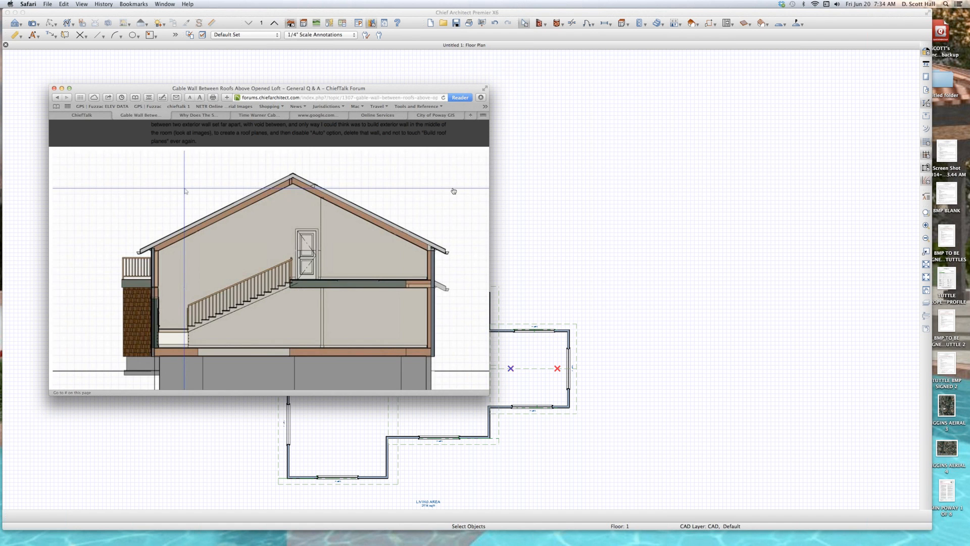
left_click(433, 224)
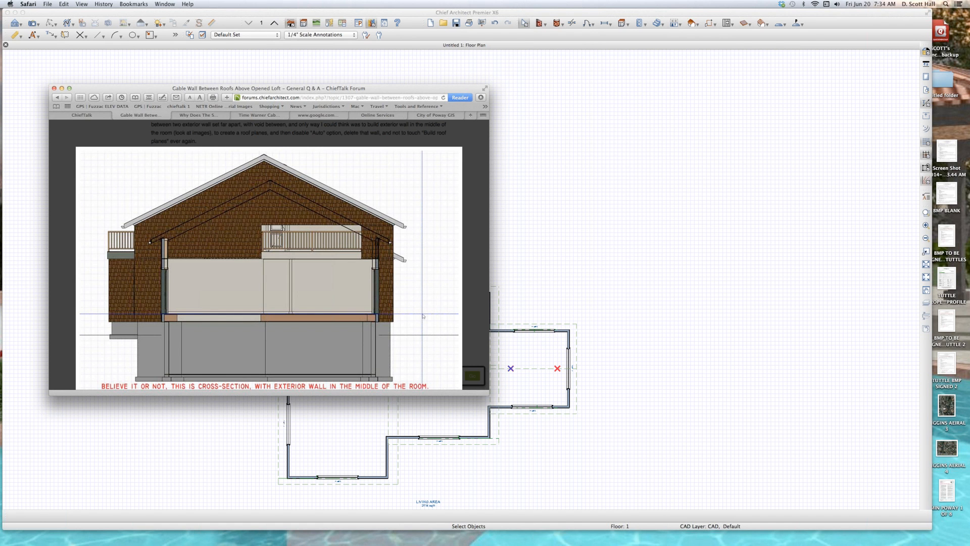
Step: Switch to Chief Architect and create an orthographic full overview of the house, orbited towards its stepped gable end
key("super+h")
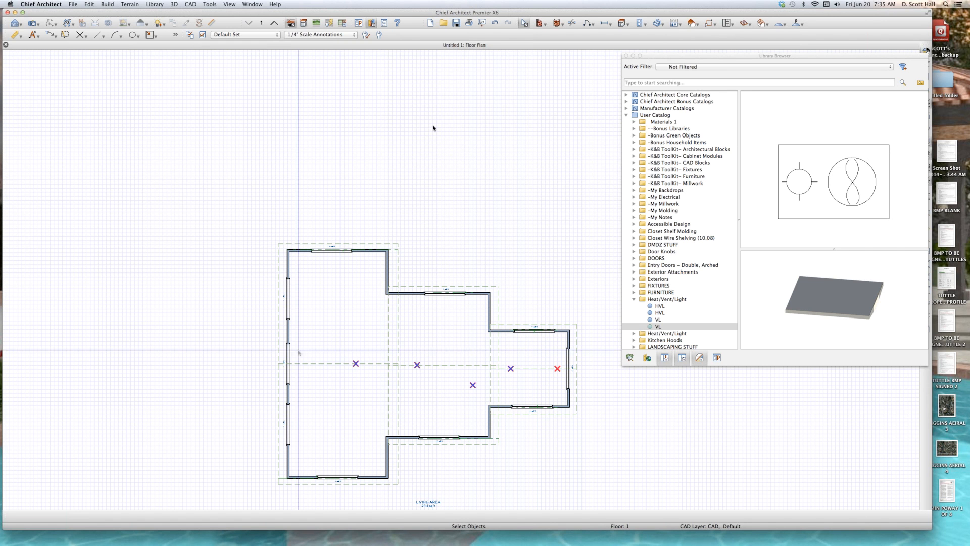
key("super+F9")
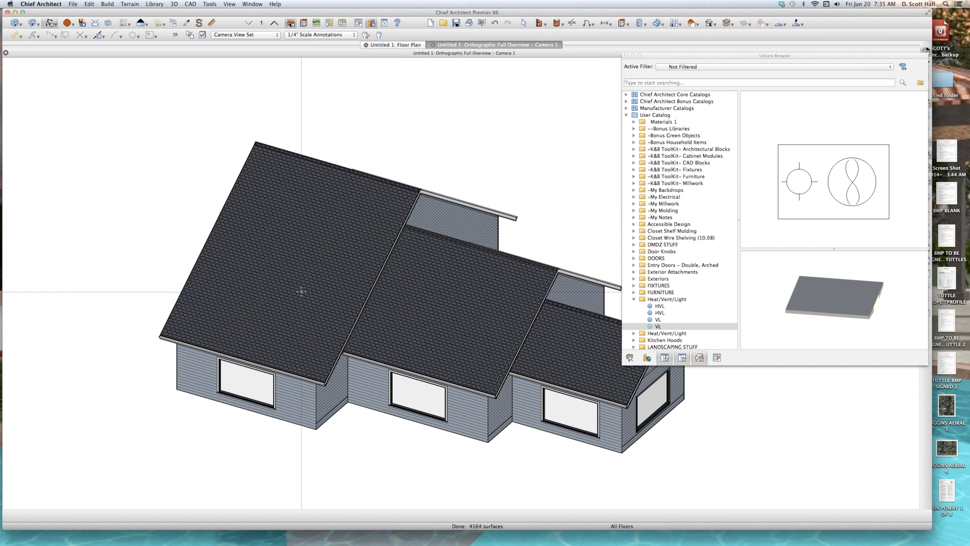
left_click_drag(301, 288, 316, 311)
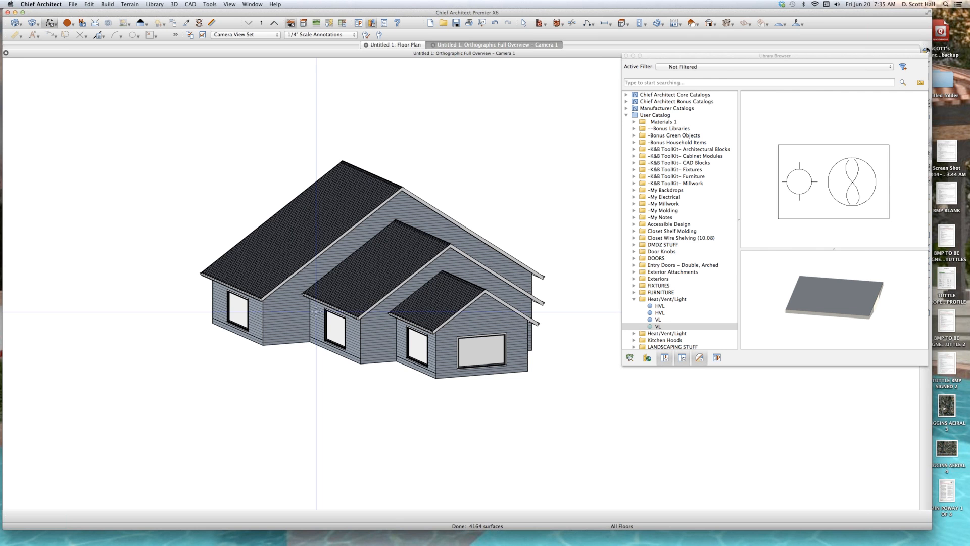
Step: Tile the camera view side by side with the floor plan and turn on colour in the camera view
key("space")
key("super+shift+t")
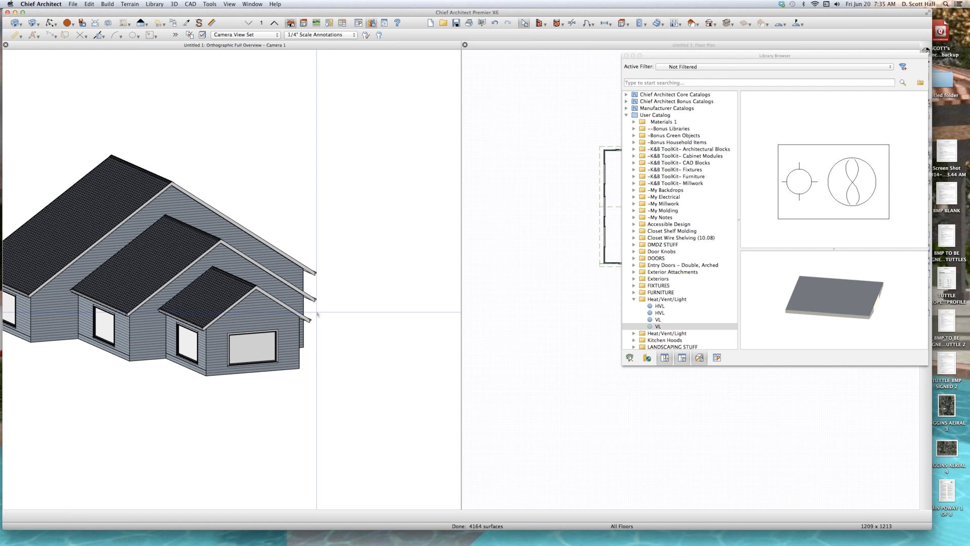
key("v")
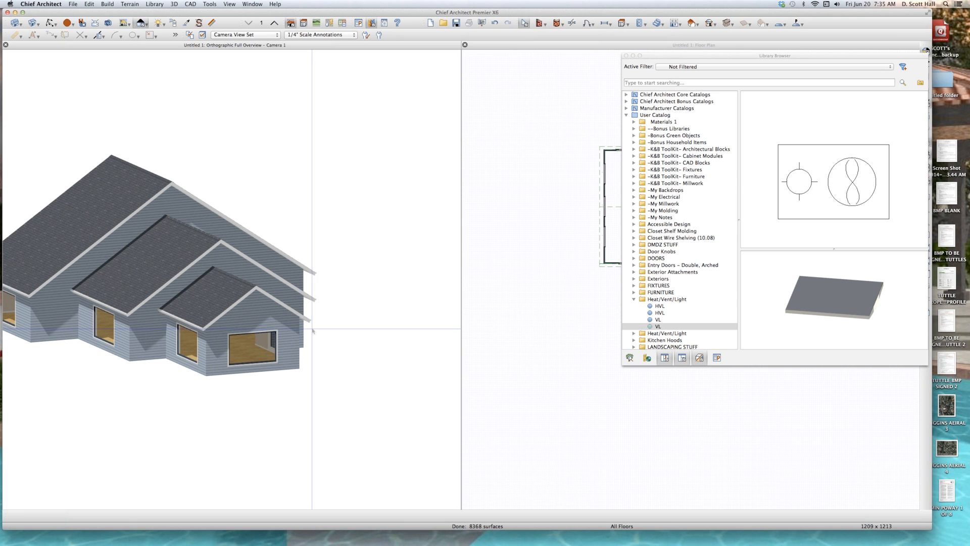
Step: Make the floor plan view active and close the Library Browser covering it
left_click(606, 333)
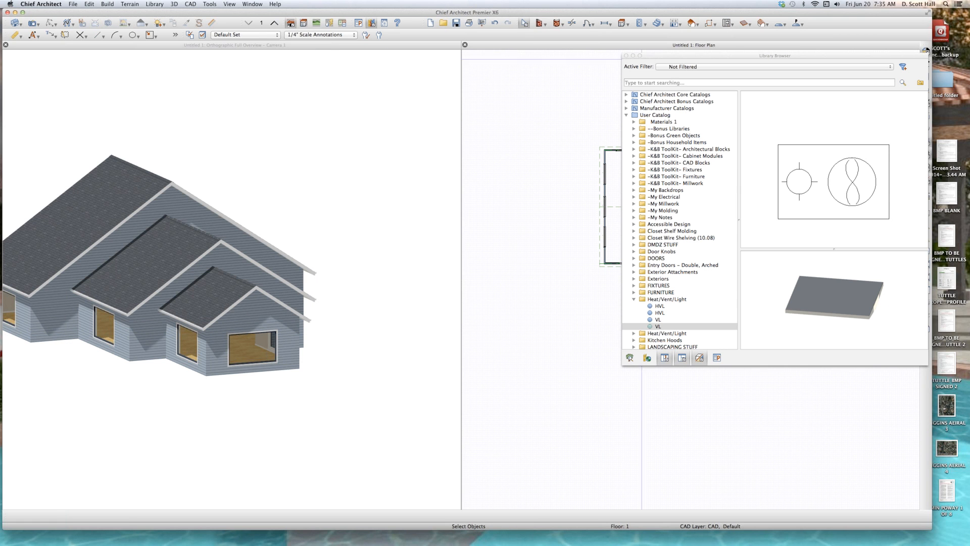
left_click(627, 56)
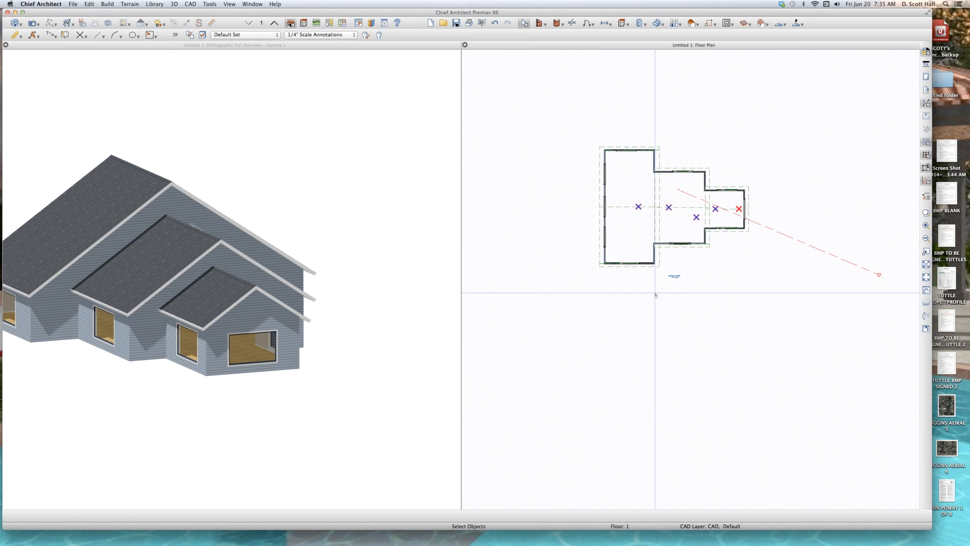
scroll(655, 295, "down", 2)
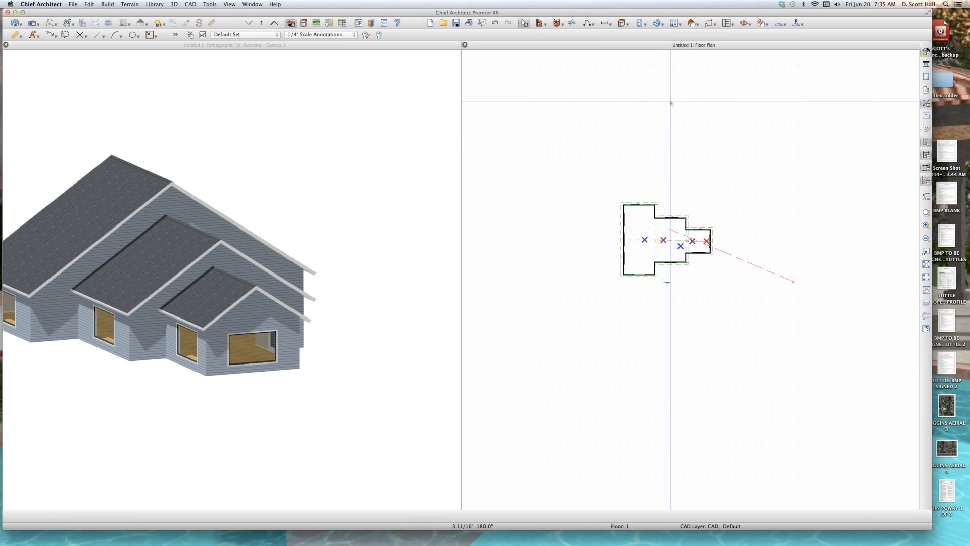
Step: Build a new second floor from a blank plan, accepting the Floor 2 structure defaults
left_click(677, 25)
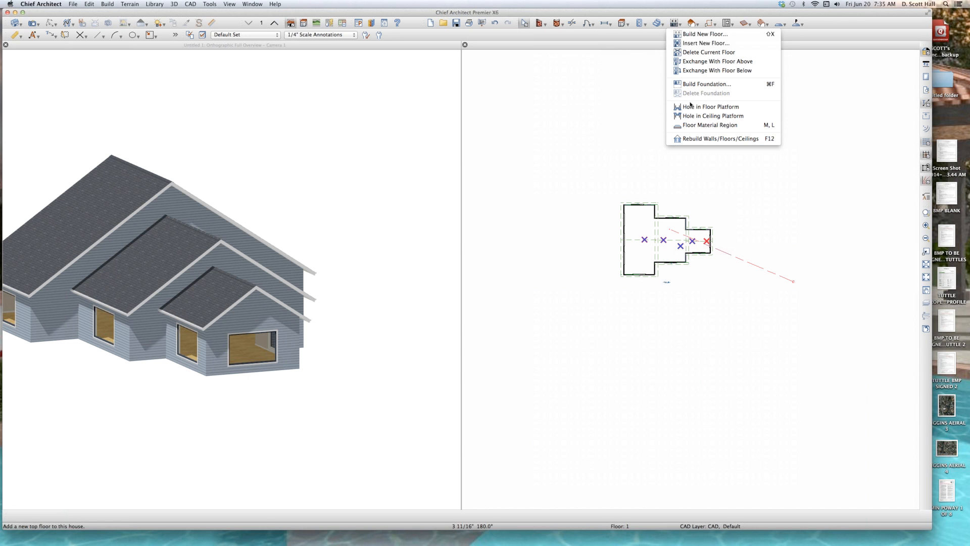
left_click(700, 35)
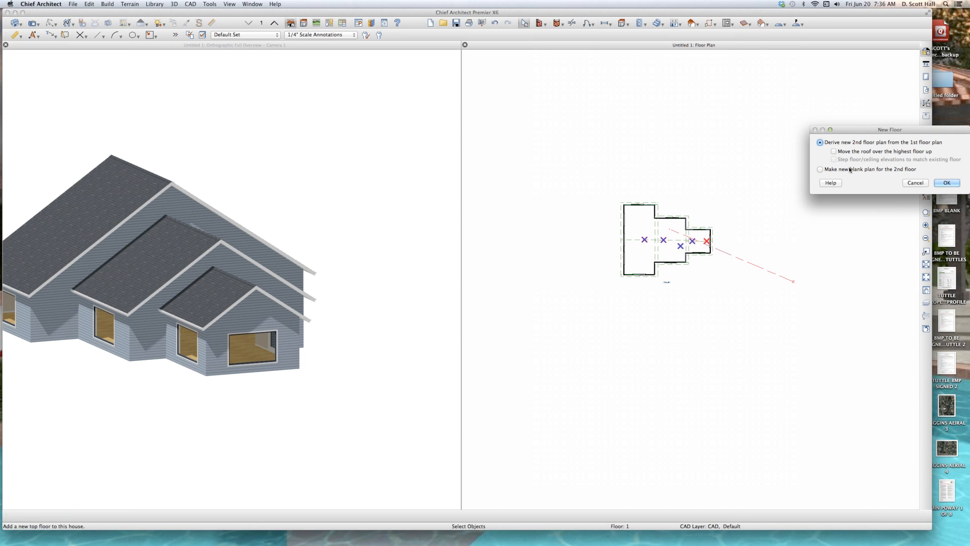
left_click(879, 169)
left_click(938, 184)
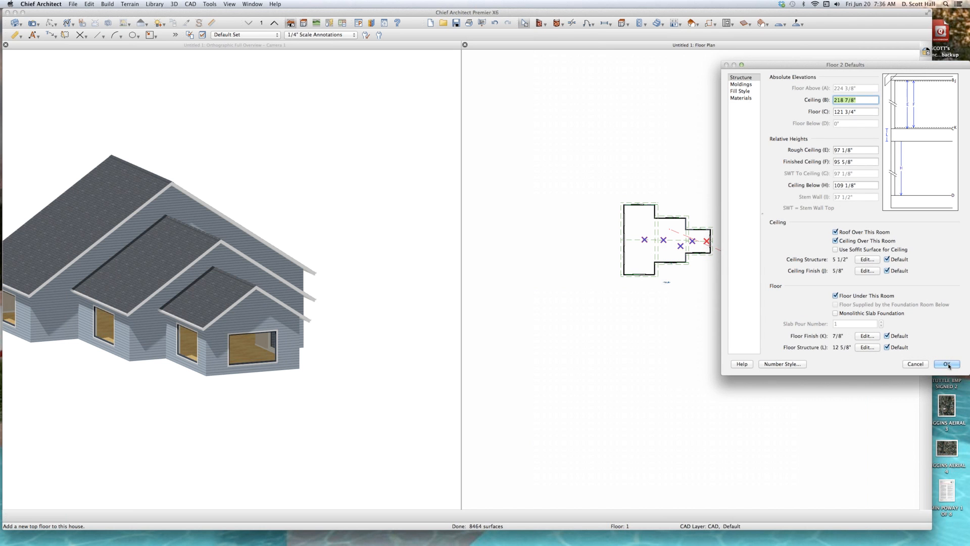
left_click(947, 364)
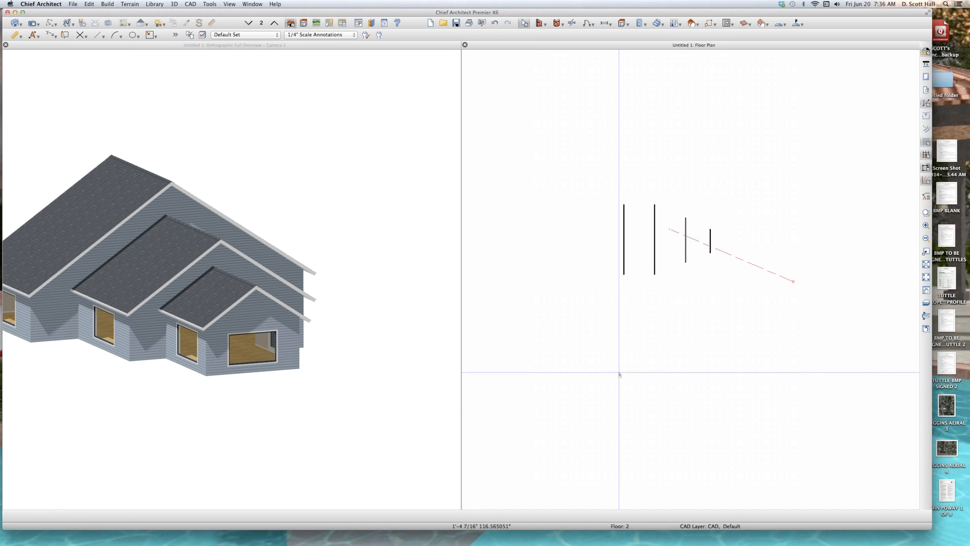
Step: Build a new third floor derived from the second floor plan, accepting the Floor 3 structure defaults
left_click(682, 25)
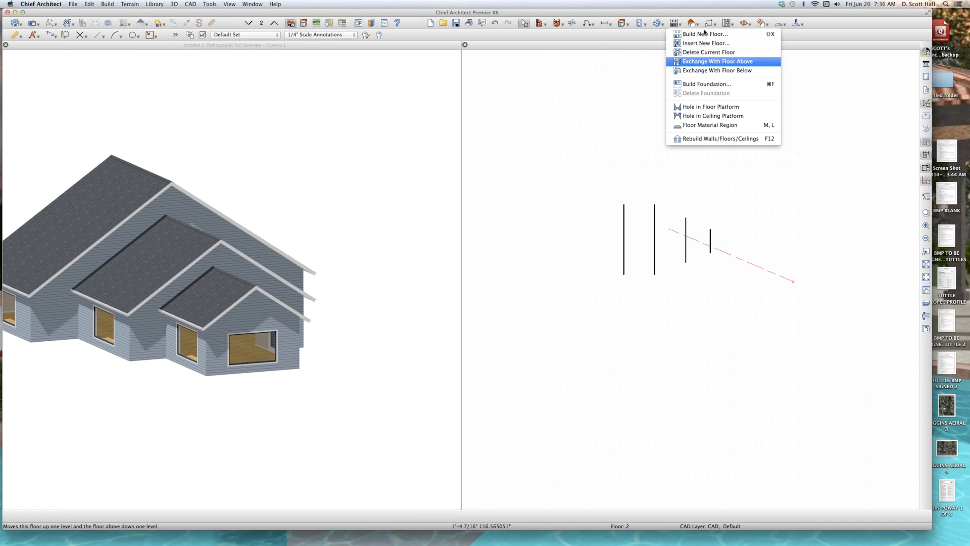
left_click(705, 34)
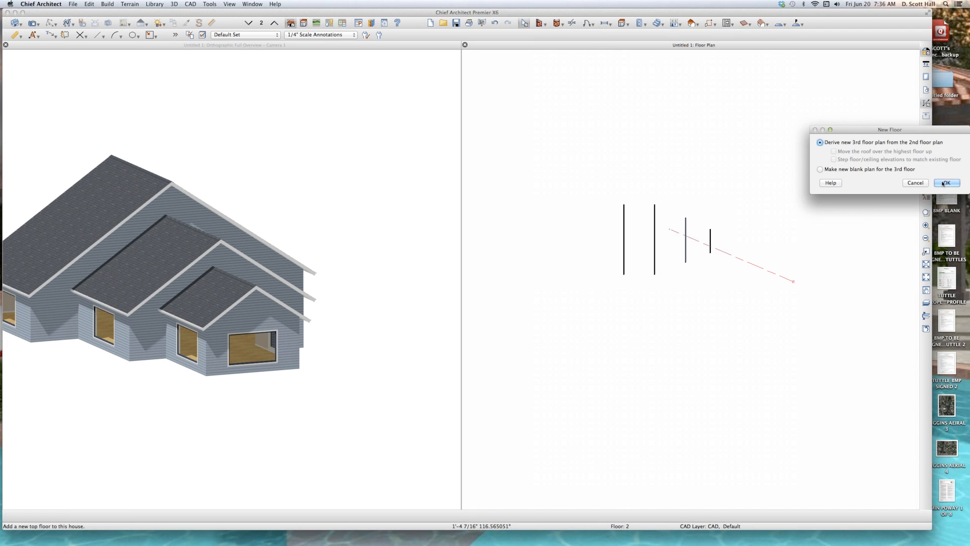
key("Return")
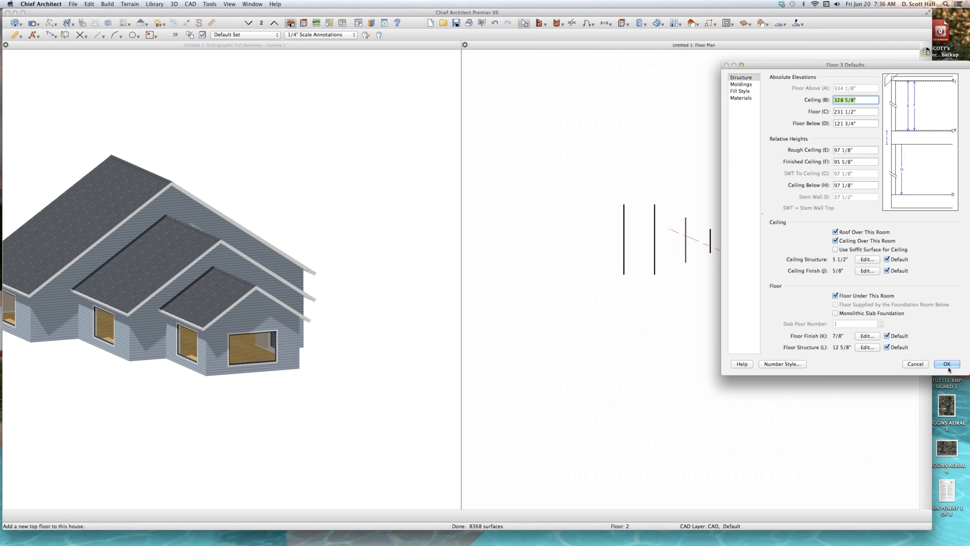
key("Return")
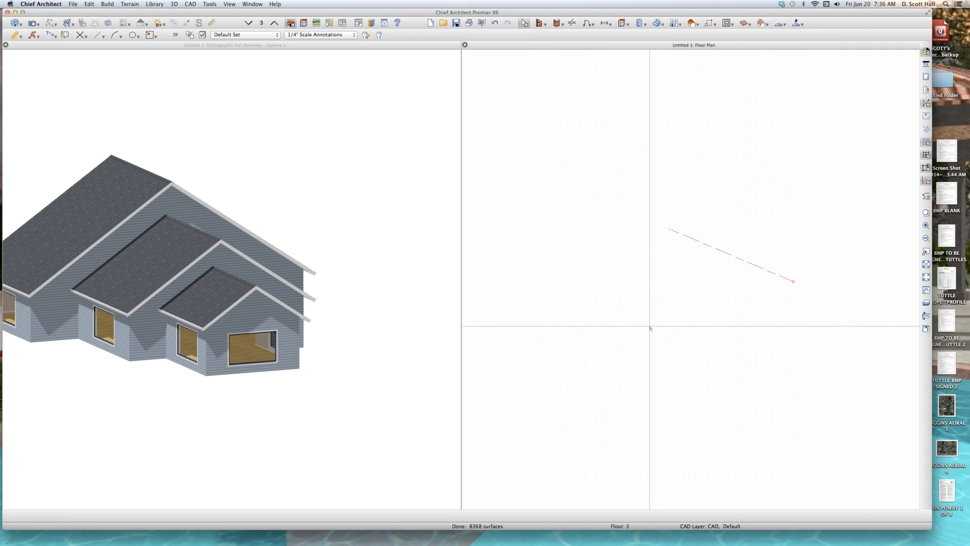
Step: Copy all the exterior walls on floor 1 and paste them in the same position on floor 2
key("Page_Down")
key("Page_Down")
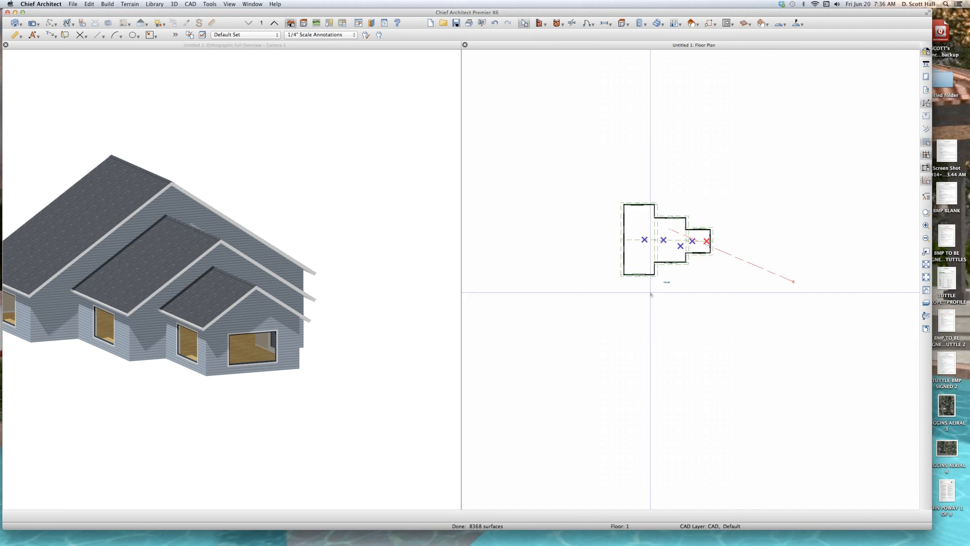
scroll(654, 227, "up", 2)
scroll(647, 182, "up", 2)
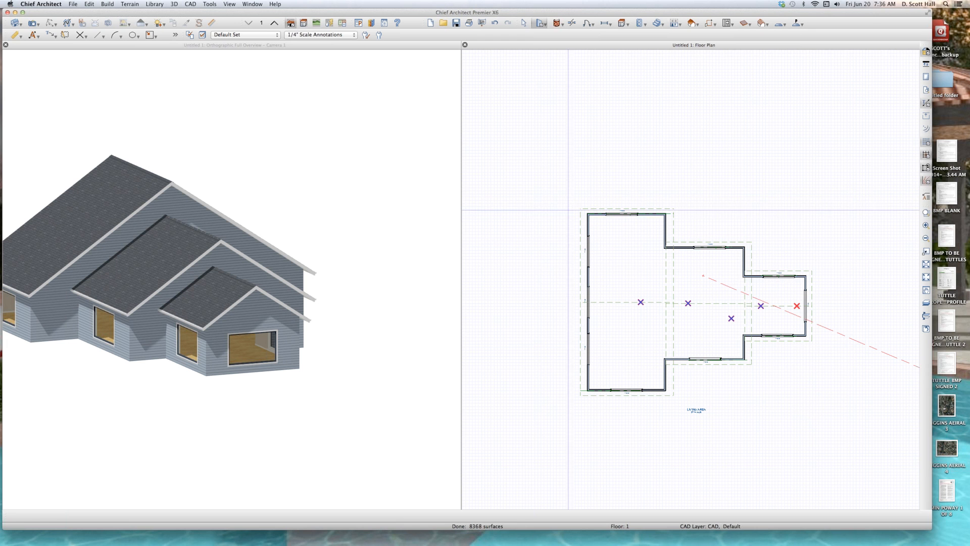
left_click_drag(537, 162, 870, 469)
key("super+c")
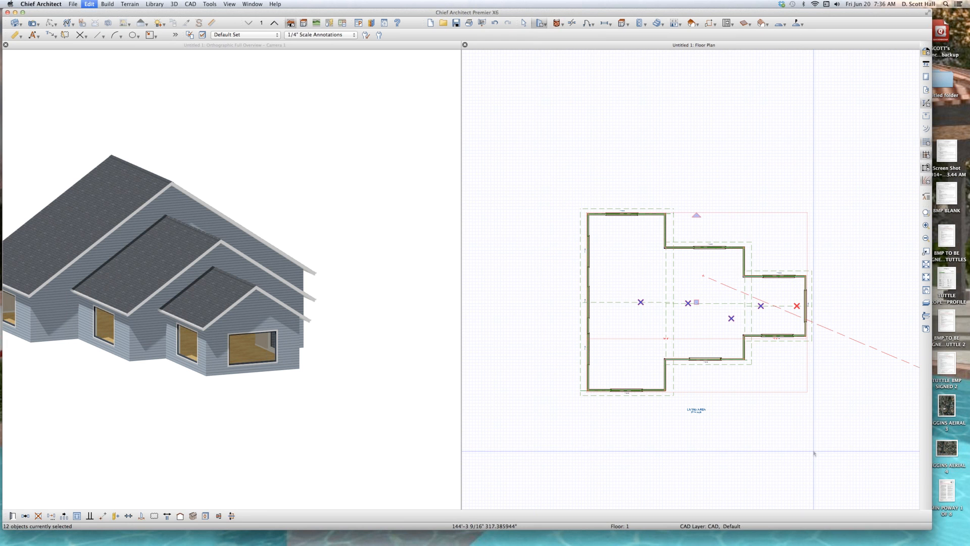
key("Page_Up")
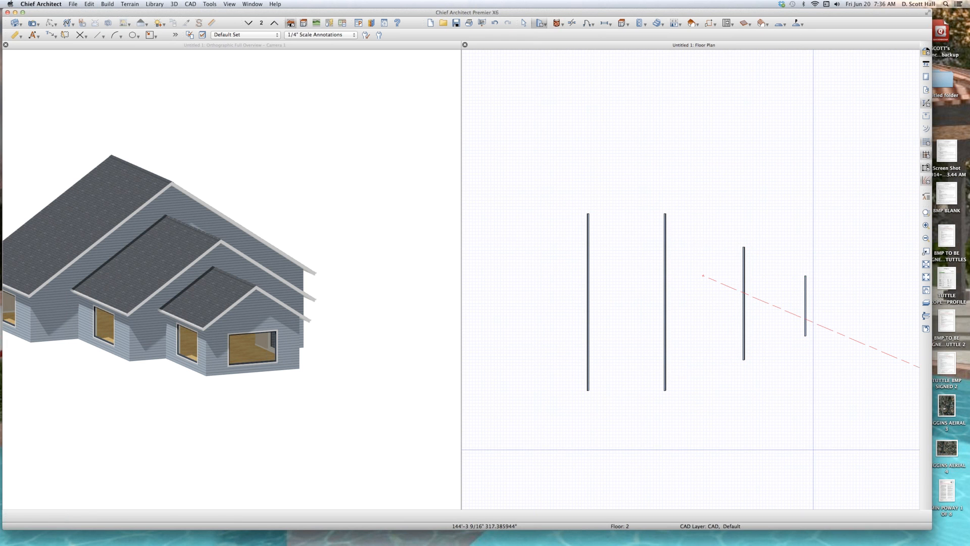
key("super+alt+v")
key("Escape")
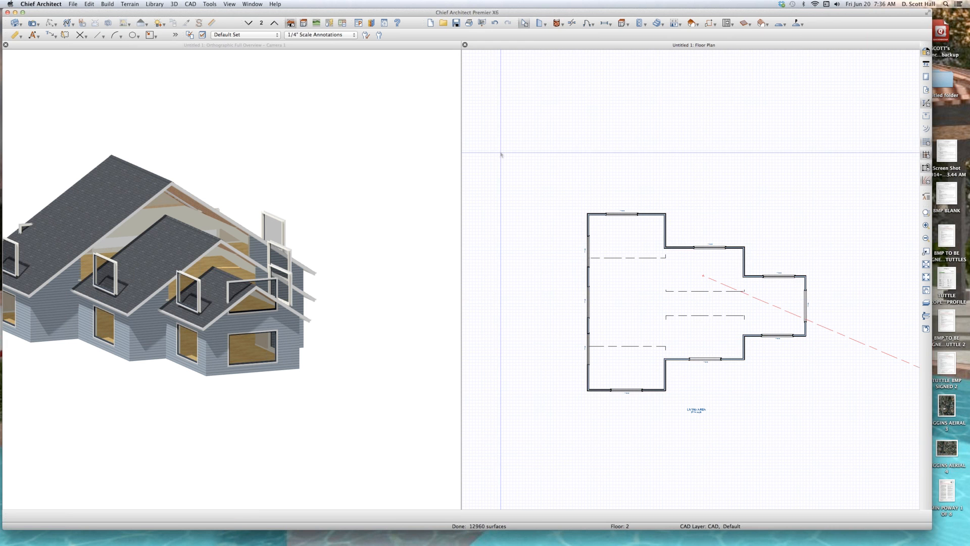
Step: Select all the windows in the floor 2 exterior walls and delete them
key("w")
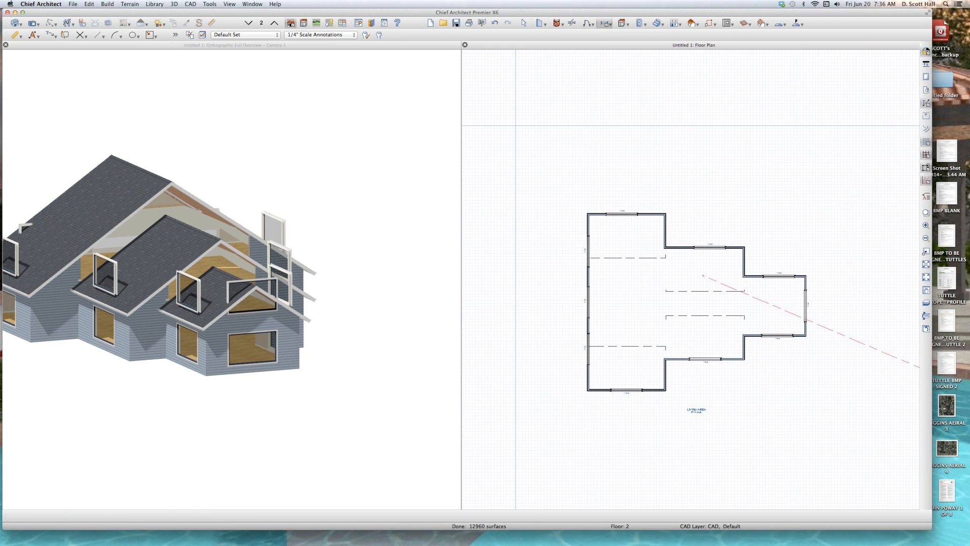
left_click_drag(515, 125, 850, 426)
key("Delete")
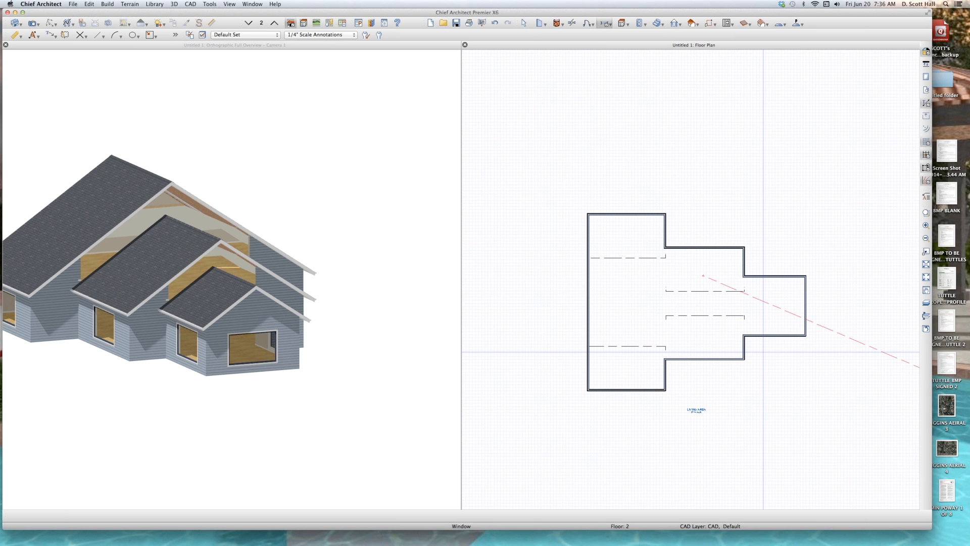
Step: Extend the short floor 2 wall between the middle and smallest wings across the full width of the middle wing
key("Page_Down")
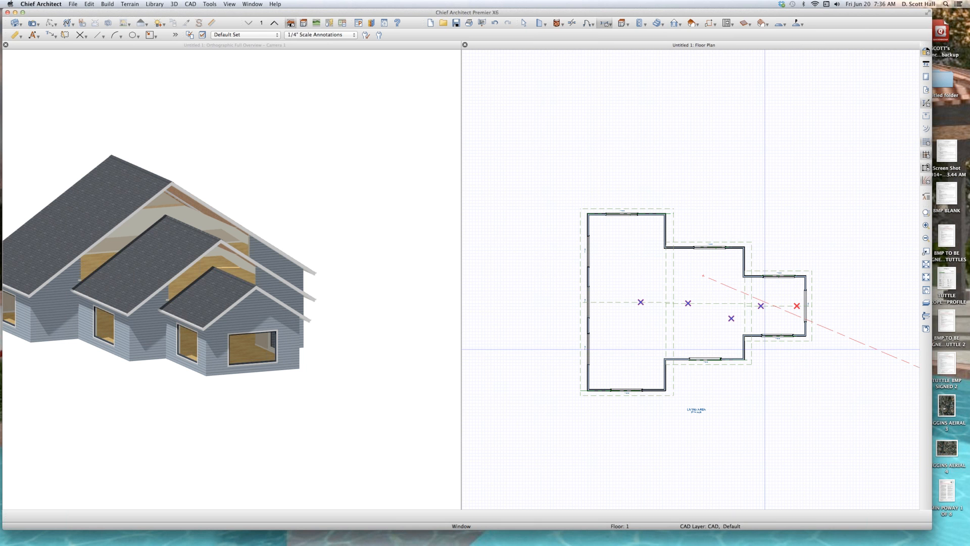
scroll(765, 350, "up", 3)
scroll(764, 350, "down", 1)
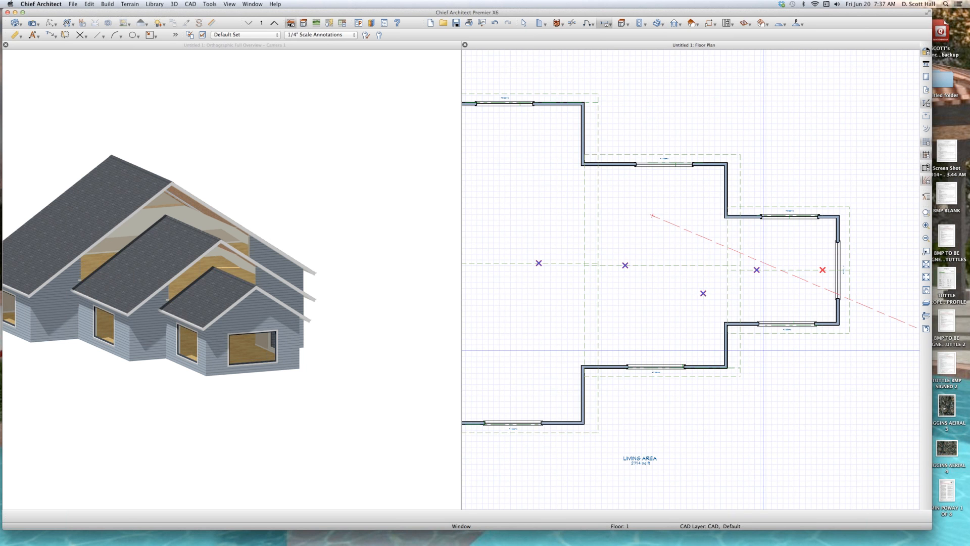
key("Page_Up")
key("Page_Up")
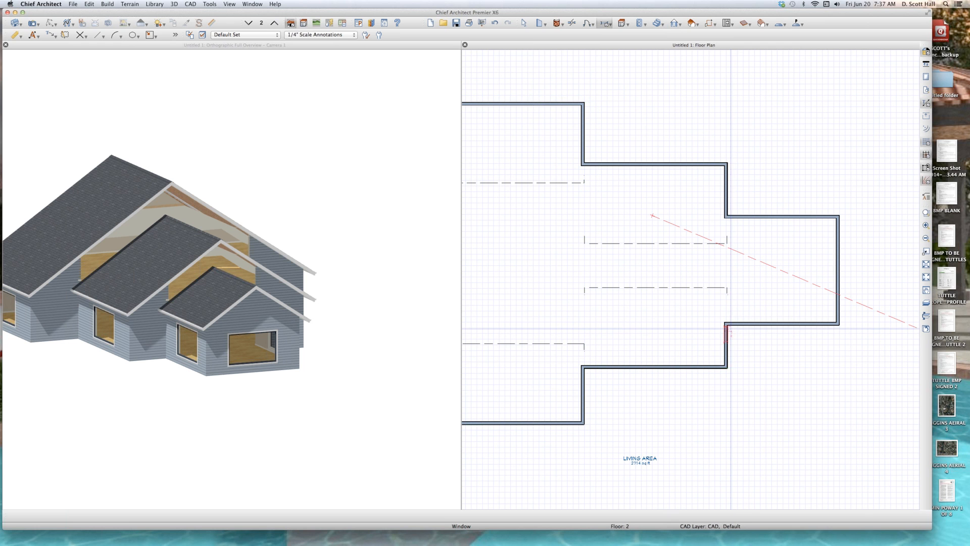
key("Page_Down")
key("space")
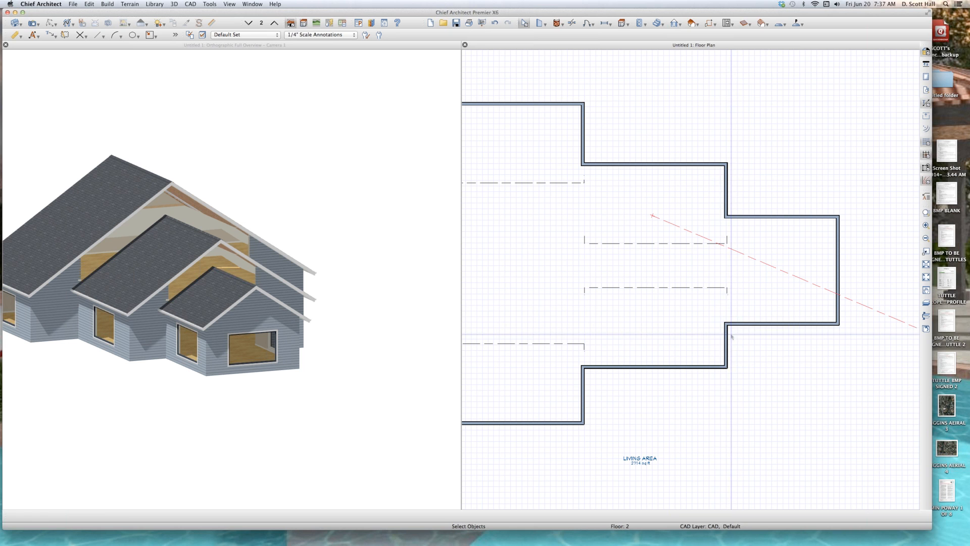
left_click(727, 345)
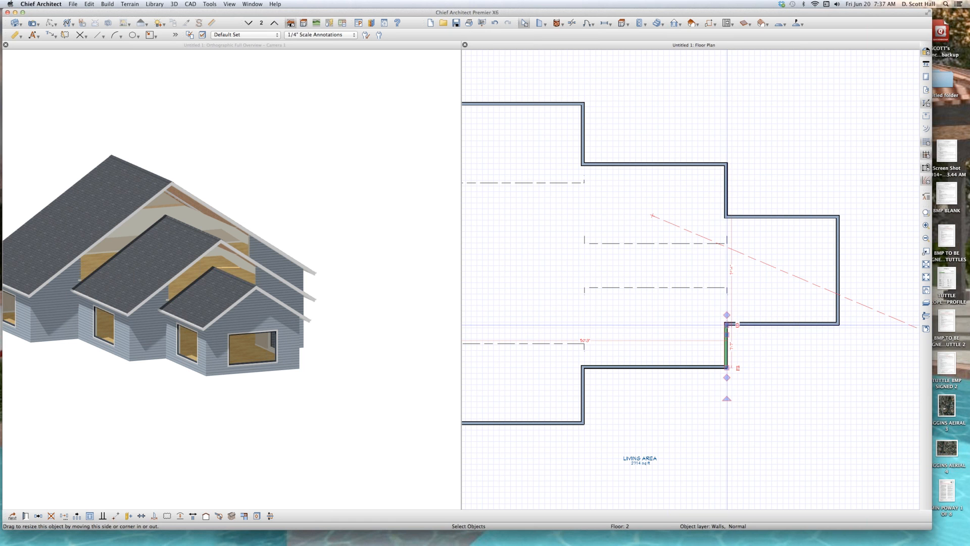
left_click_drag(727, 315, 727, 163)
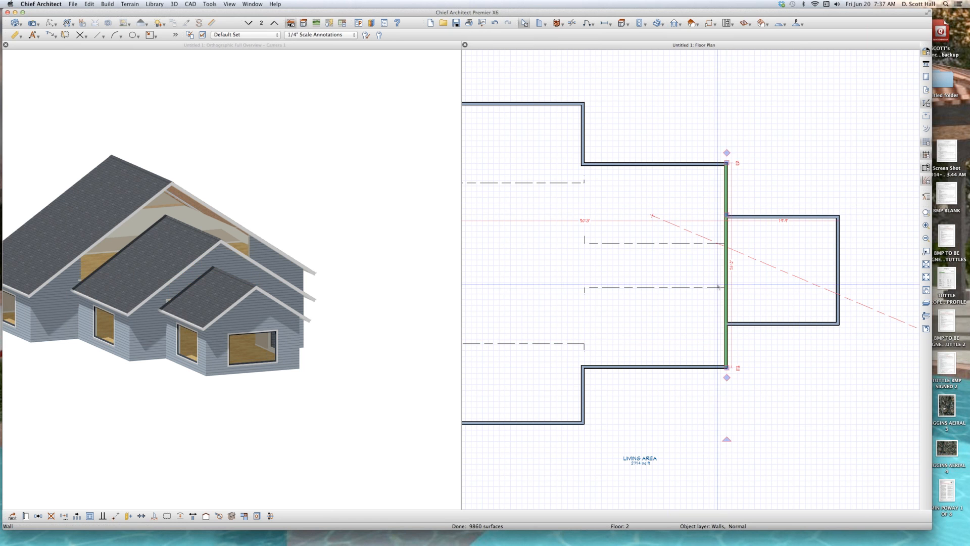
Step: Extend the short floor 2 wall between the largest and middle wings across the full width of the largest wing
left_click(584, 389)
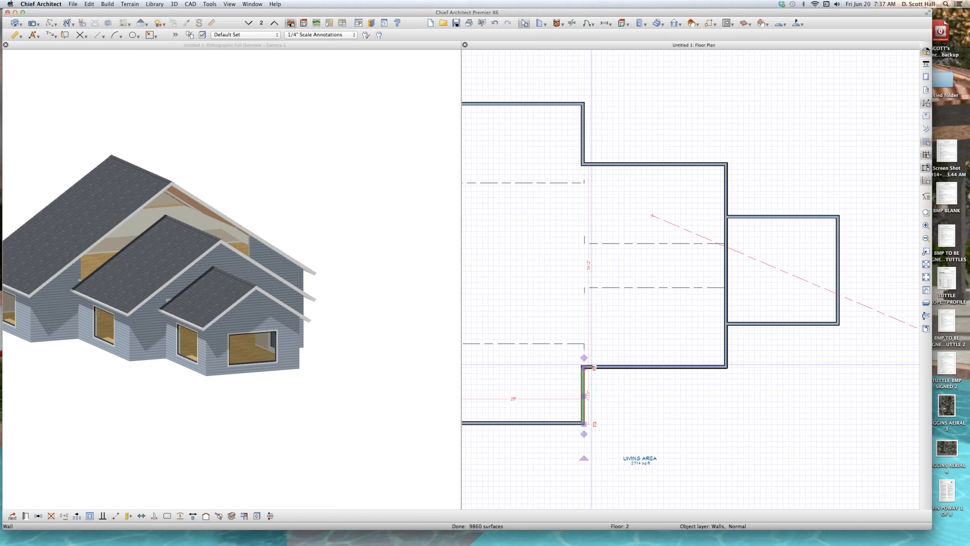
left_click_drag(584, 368, 576, 163)
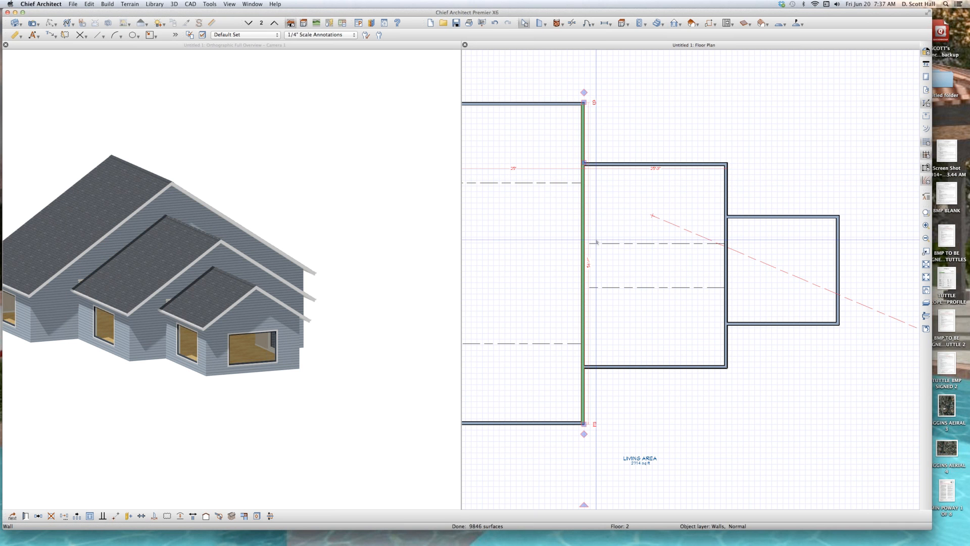
left_click(662, 263)
scroll(664, 260, "down", 4)
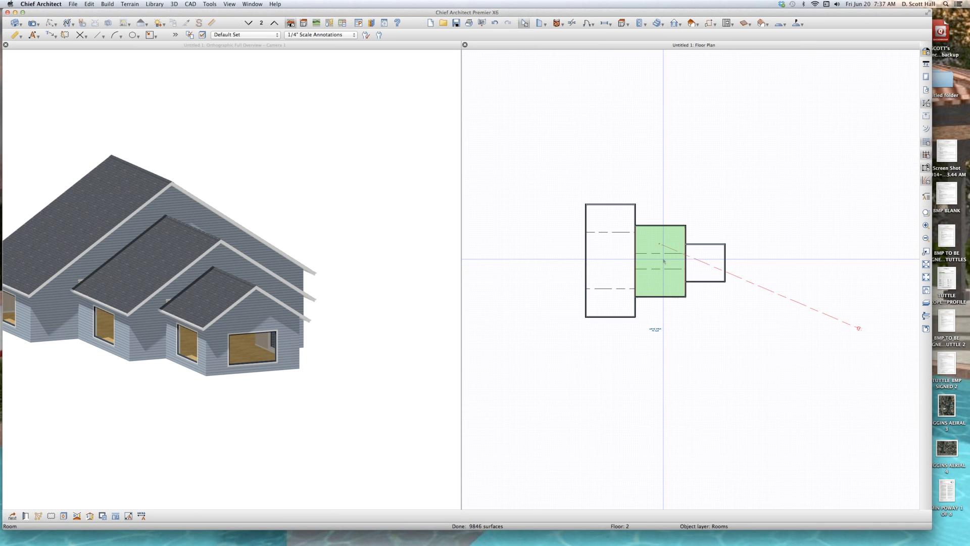
key("Escape")
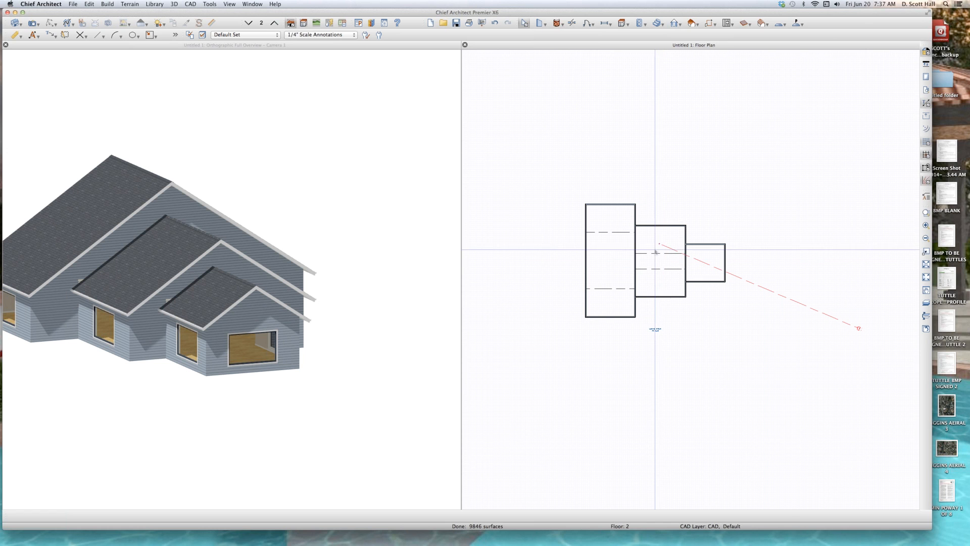
Step: Turn on automatic building of the floor and ceiling, wall and roof framing
double_click(745, 23)
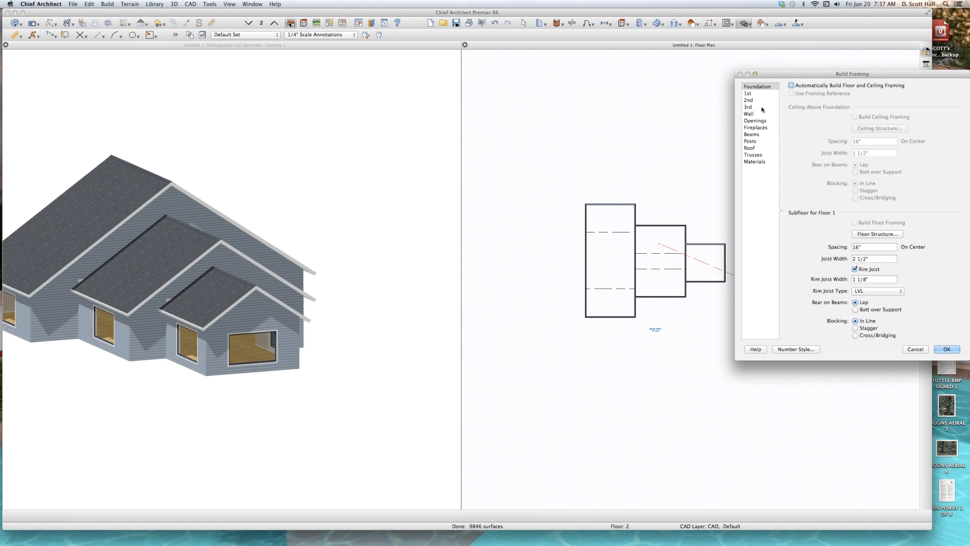
left_click(753, 115)
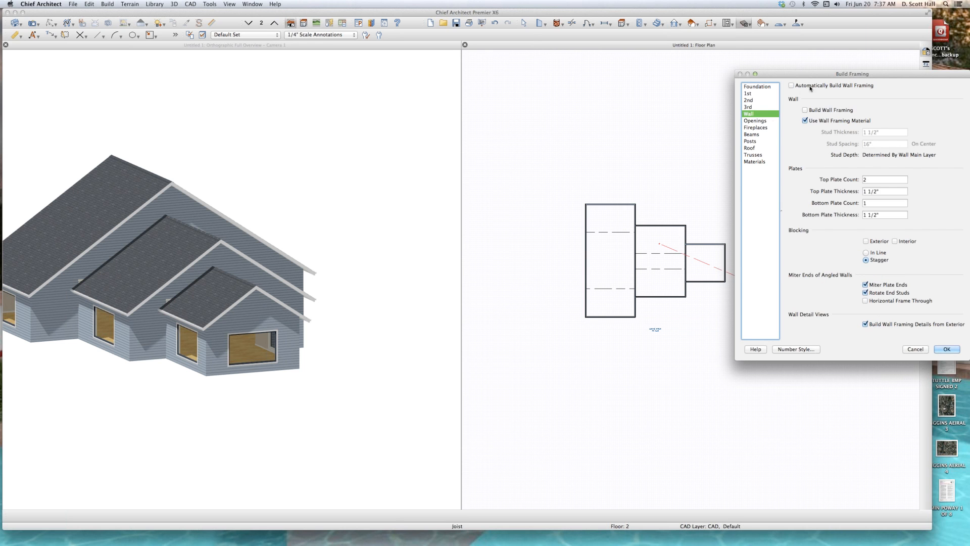
left_click(759, 148)
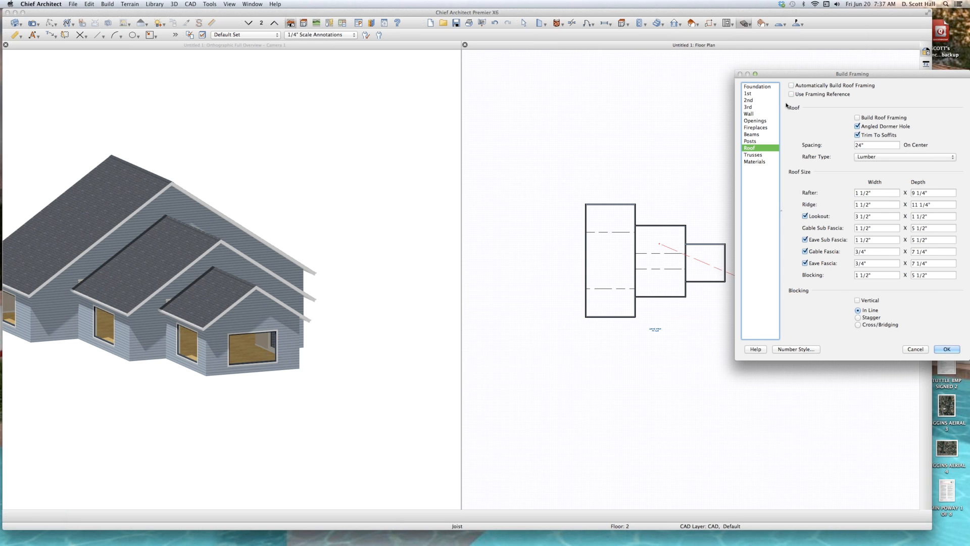
left_click(808, 87)
key("Return")
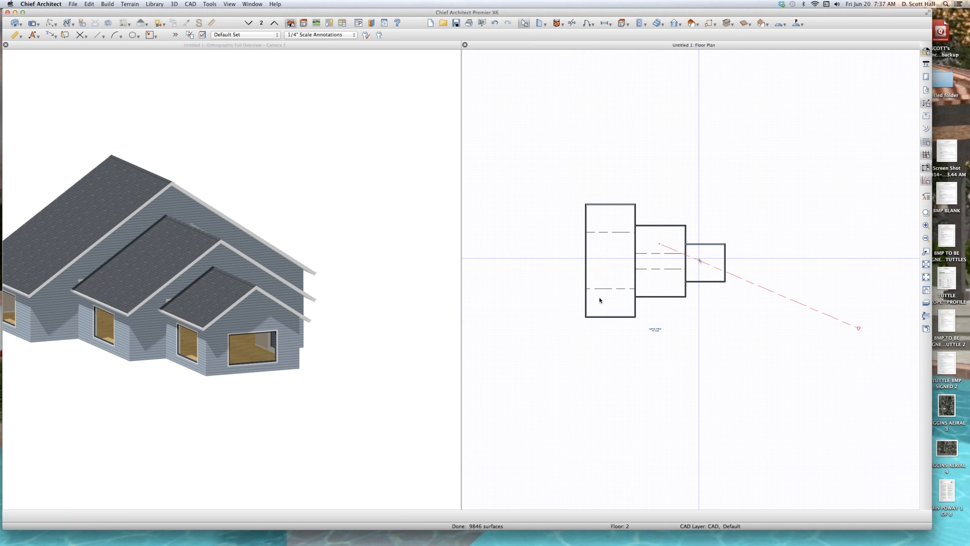
Step: Create an orthographic framing overview, orbit it, and tile the framing, floor plan and full overview views side by side
left_click_drag(593, 308, 571, 282)
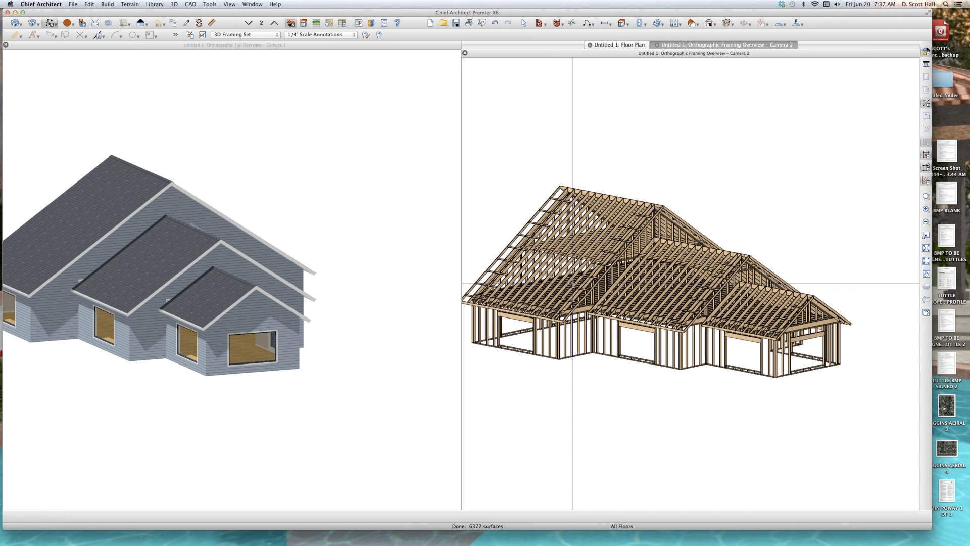
scroll(722, 322, "up", 5)
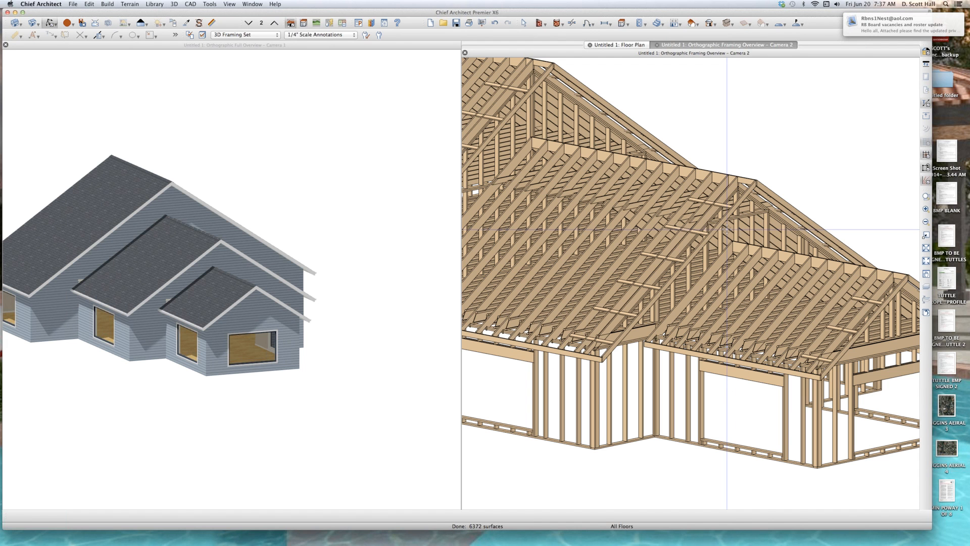
key("shift+t")
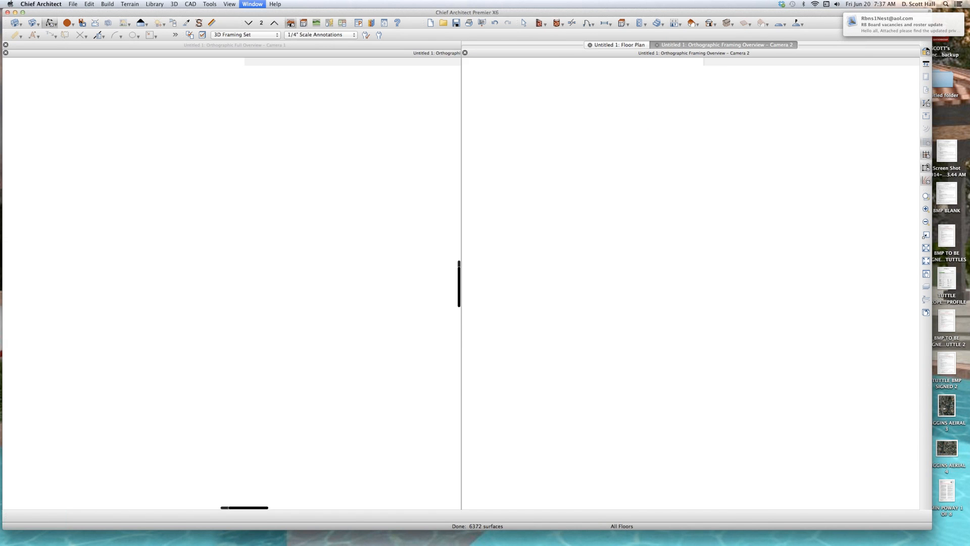
left_click(450, 381)
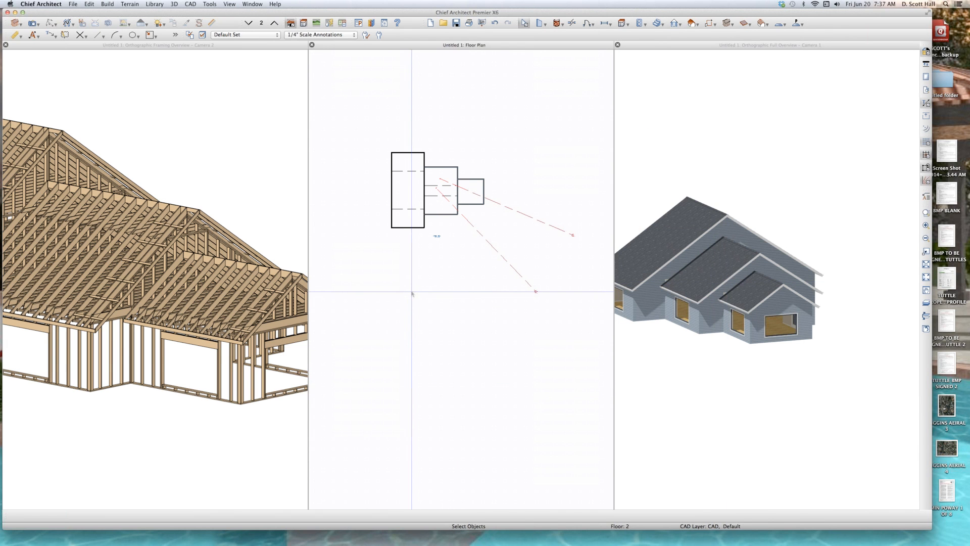
Step: Set the room type of the smallest wing on floor 2 to Open Below and inspect that wing's framing
scroll(416, 169, "up", 3)
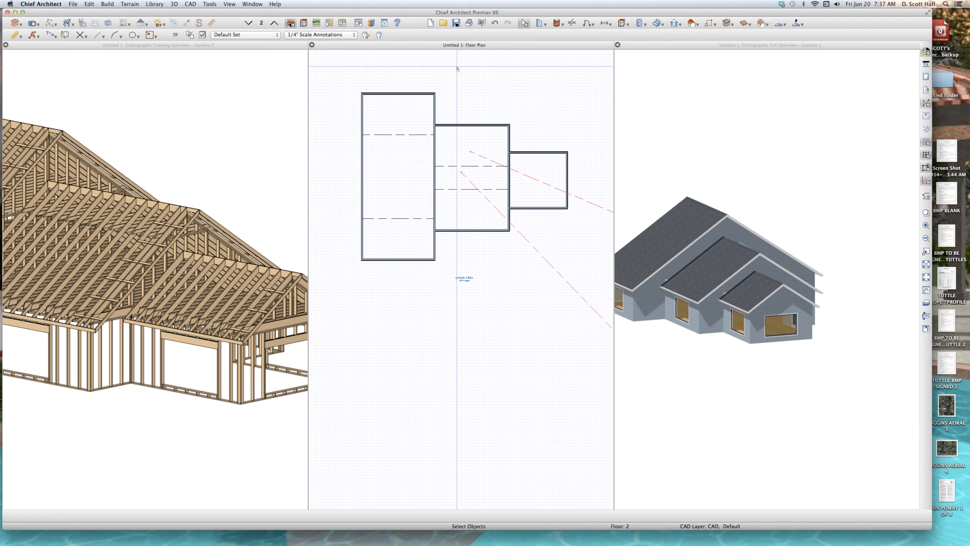
left_click(520, 185)
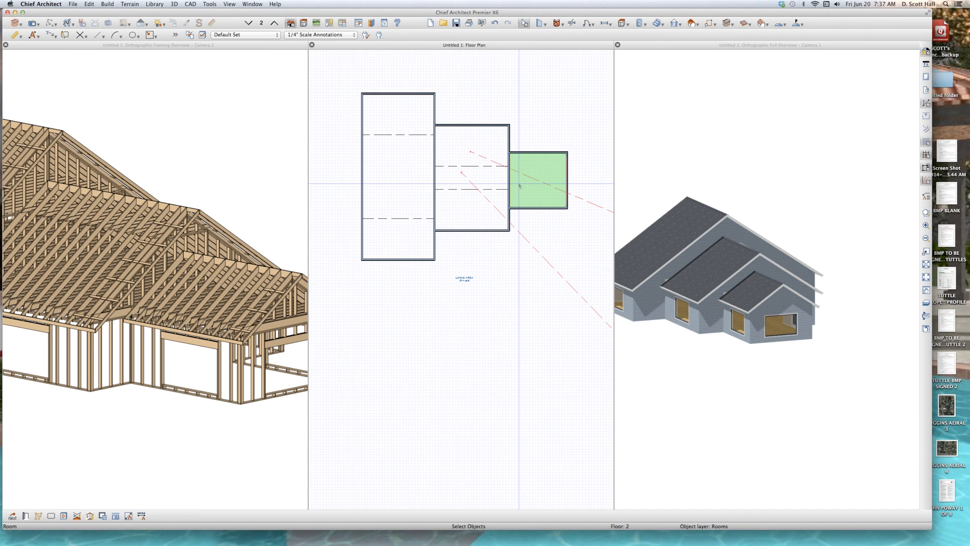
double_click(543, 207)
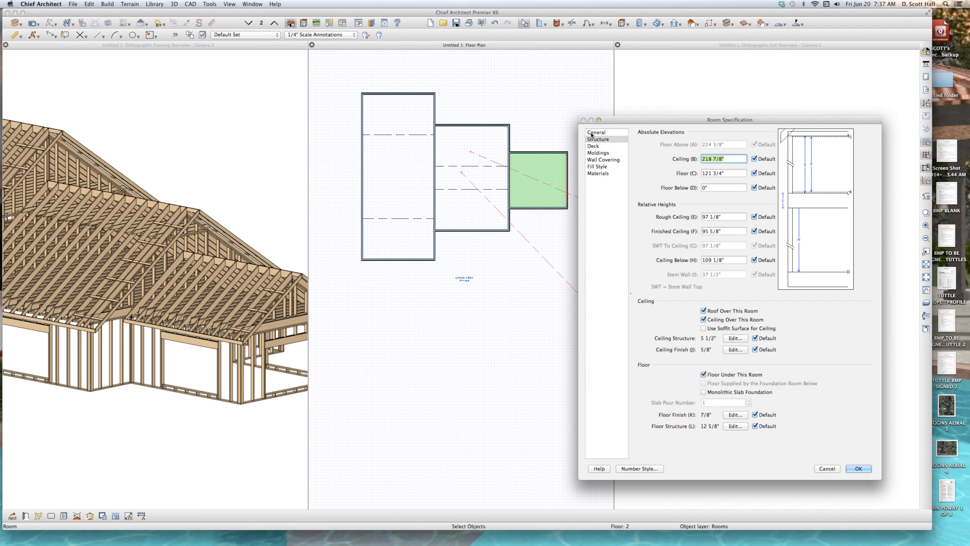
left_click(592, 133)
left_click(704, 145)
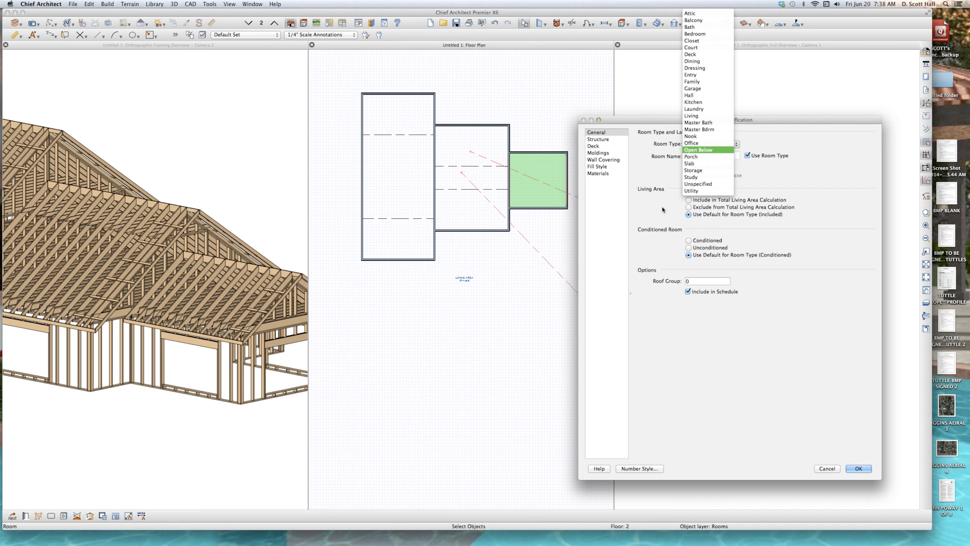
key("Return")
key("Return")
left_click(247, 283)
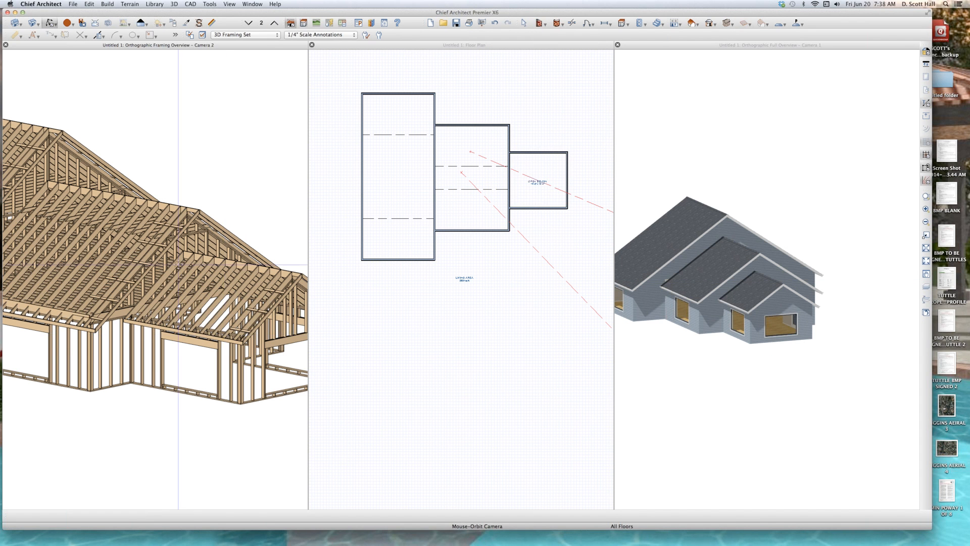
scroll(178, 265, "up", 5)
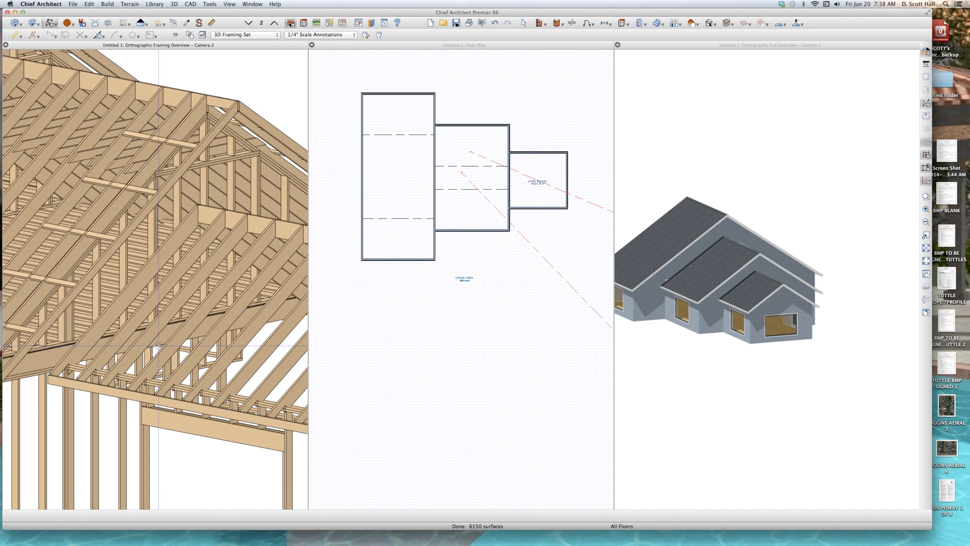
left_click(544, 349)
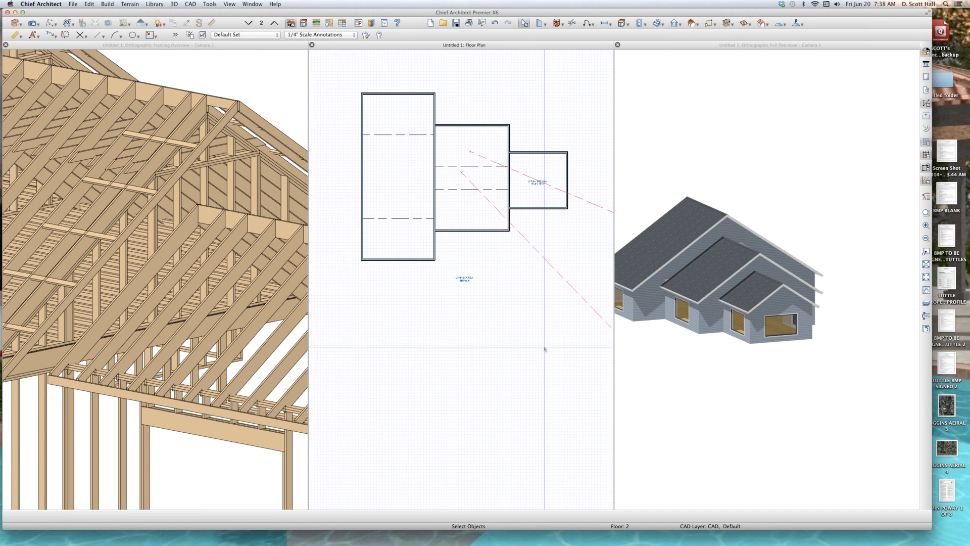
key("ctrl+F9")
key("space")
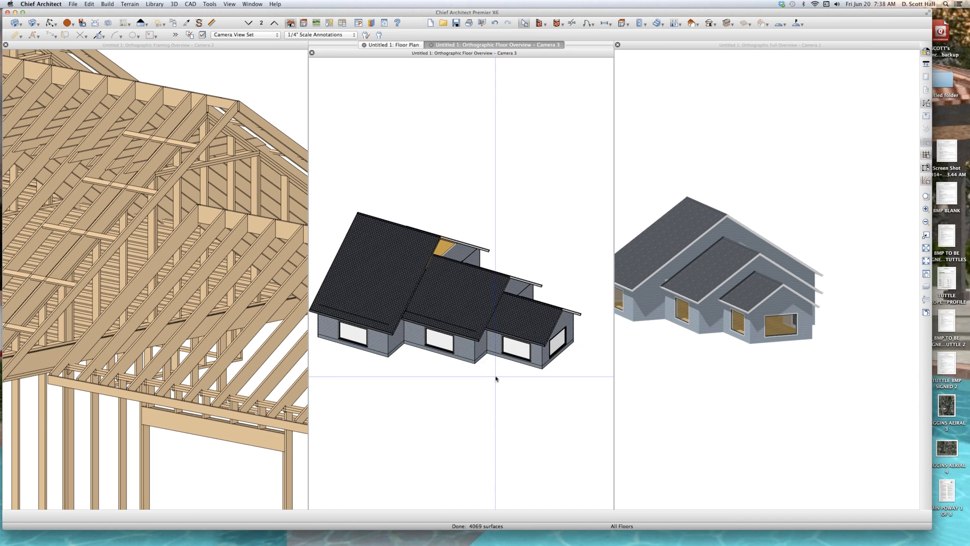
key("super+w")
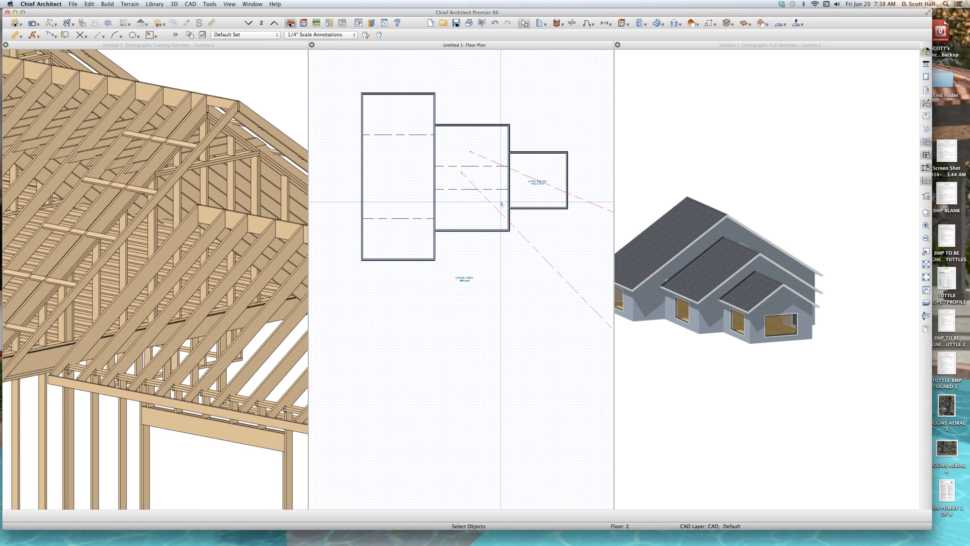
Step: Create an orthographic floor overview and turn off the display of the Roof Planes layer in its Camera View Set
key("ctrl+F9")
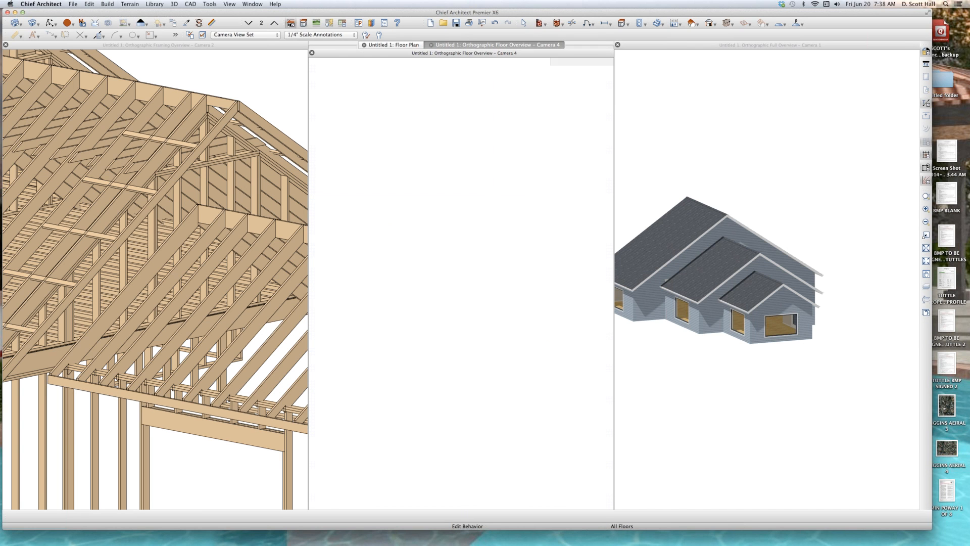
left_click_drag(471, 259, 445, 236)
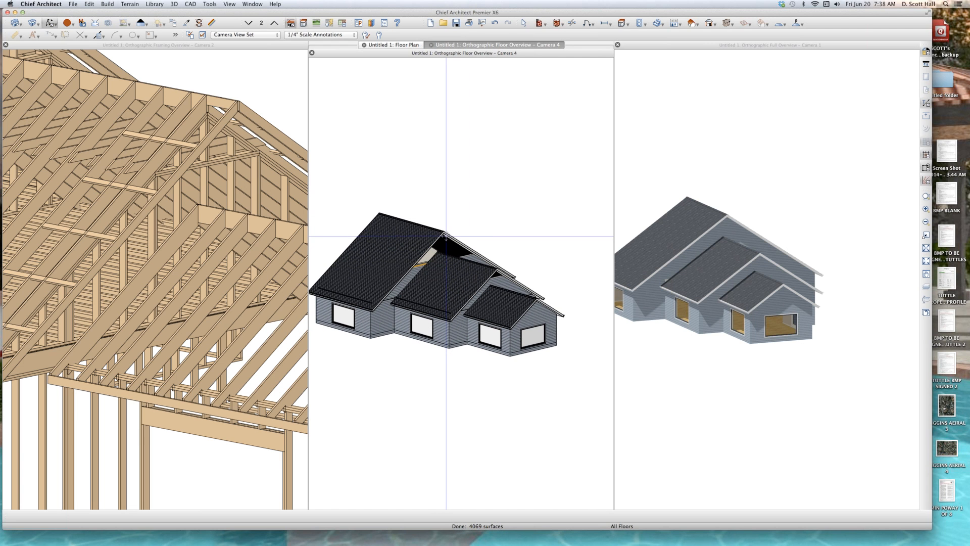
key("ctrl+l")
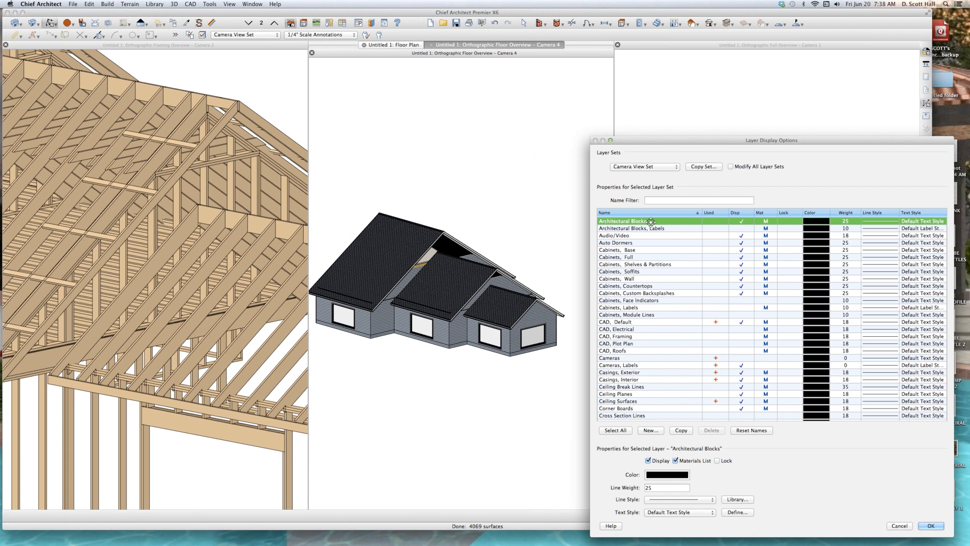
type("roof")
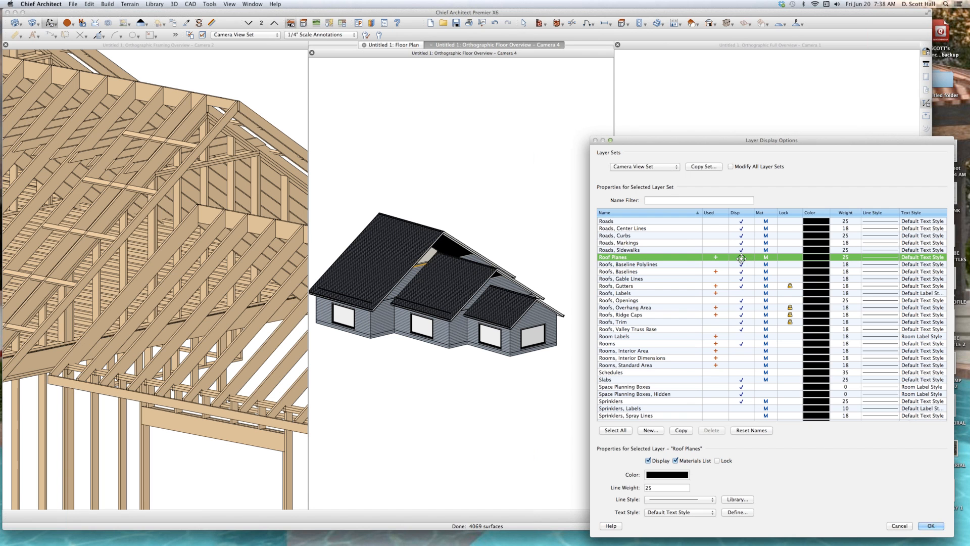
key("Return")
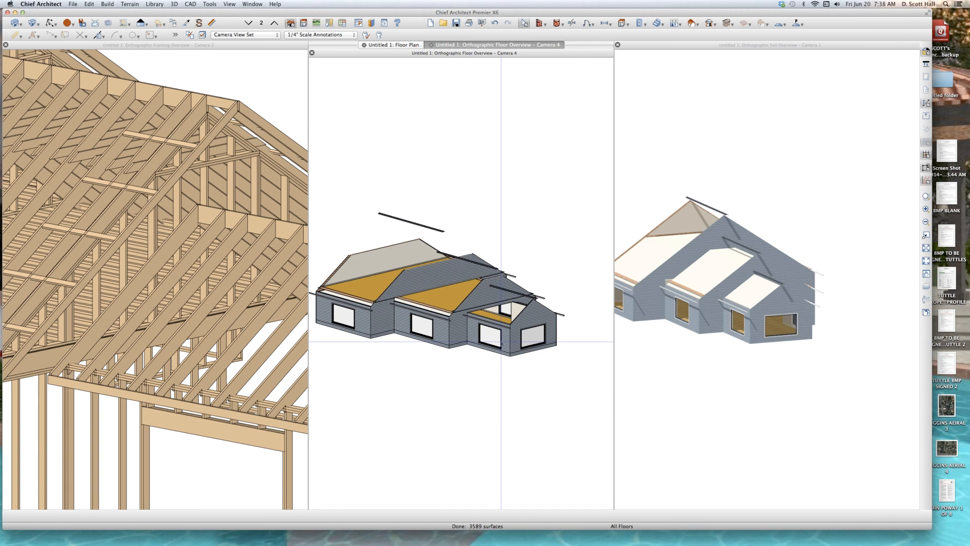
Step: Tile the four open views in a grid and compare the roofless floor overview with the forum post's cross-section image in Safari
middle_click_drag(501, 341, 532, 366)
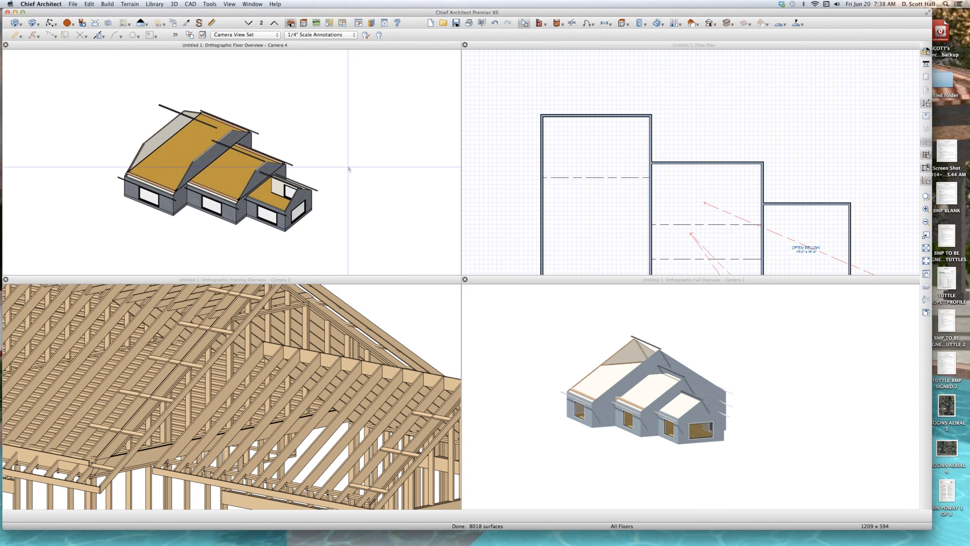
scroll(318, 188, "up", 2)
scroll(318, 188, "up", 3)
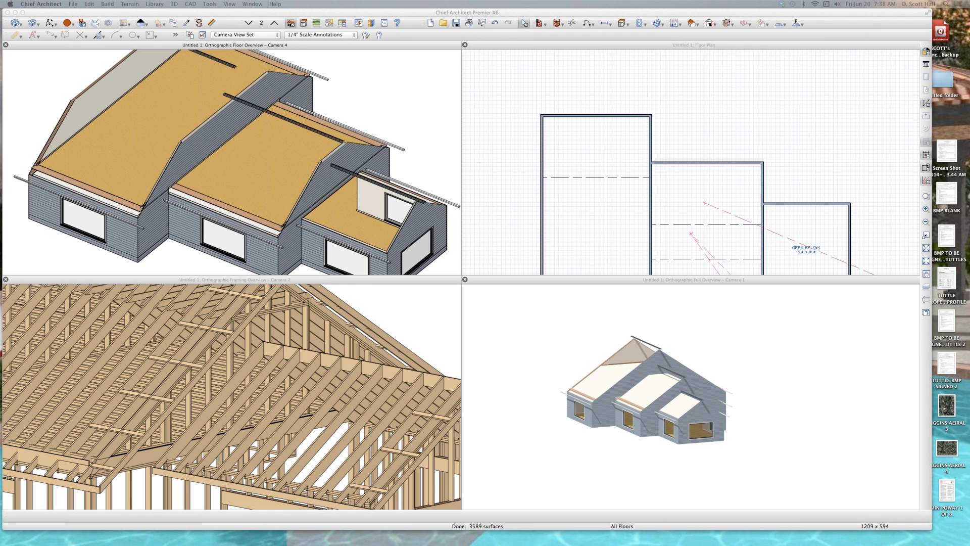
key("super+Tab")
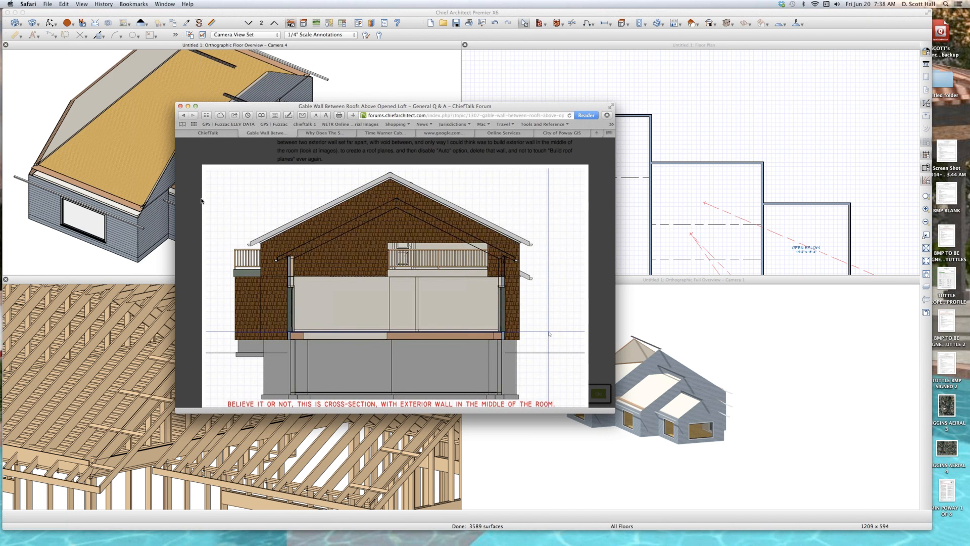
Step: Close the enlarged cross-section image in the forum post and switch from Safari back to Chief Architect
left_click(189, 203)
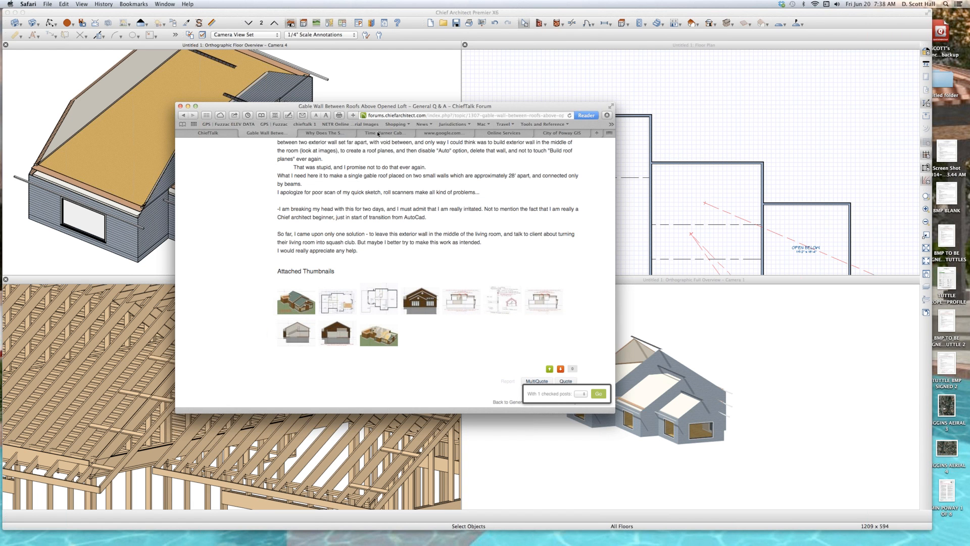
key("super+m")
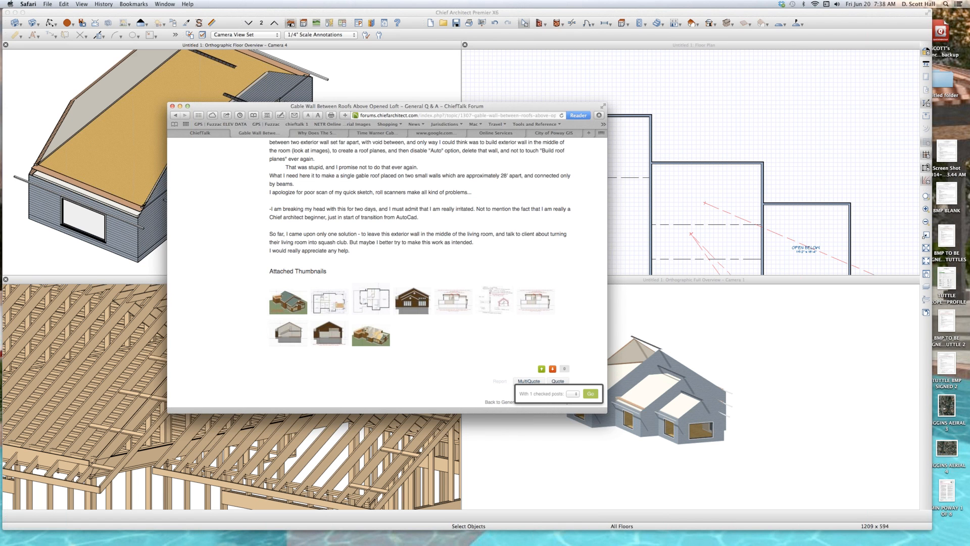
left_click(396, 248)
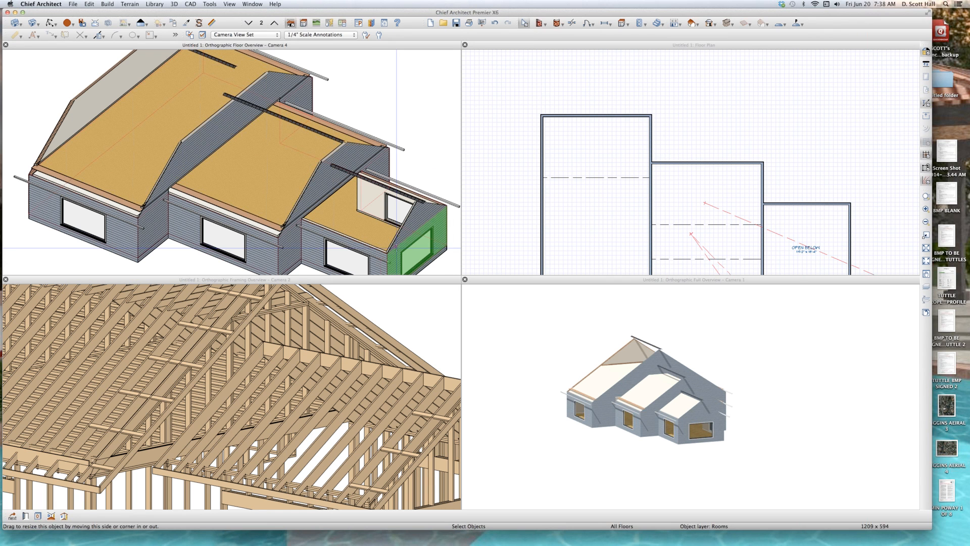
Step: Break the floor 2 wall between the largest and middle wings at both corners where the middle wing's side walls meet it
left_click(537, 178)
scroll(537, 178, "down", 4)
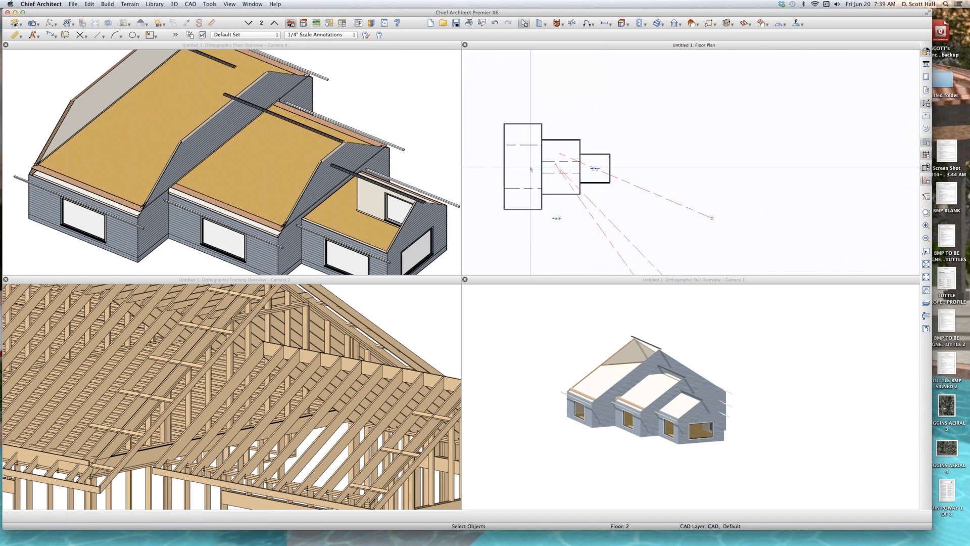
scroll(537, 177, "up", 3)
left_click(558, 178)
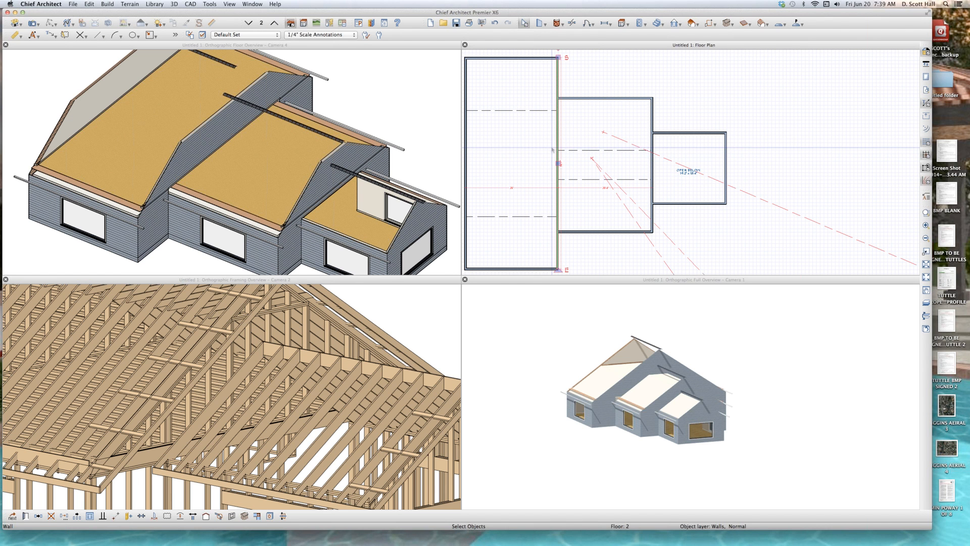
key("b")
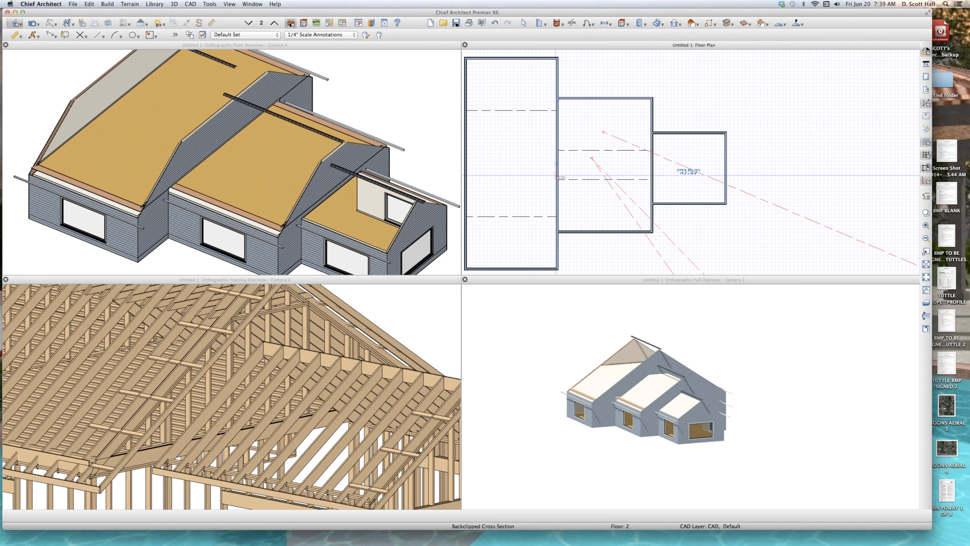
key("b")
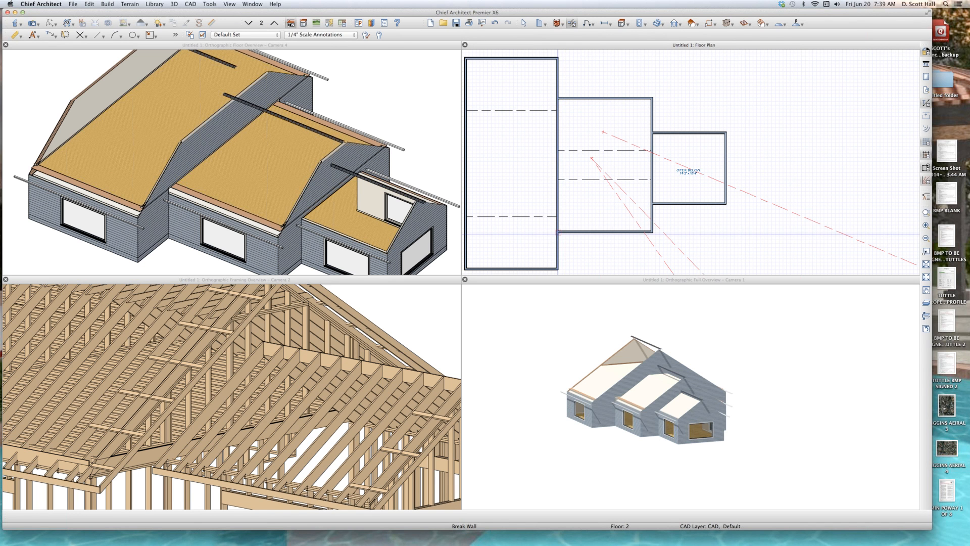
left_click(558, 233)
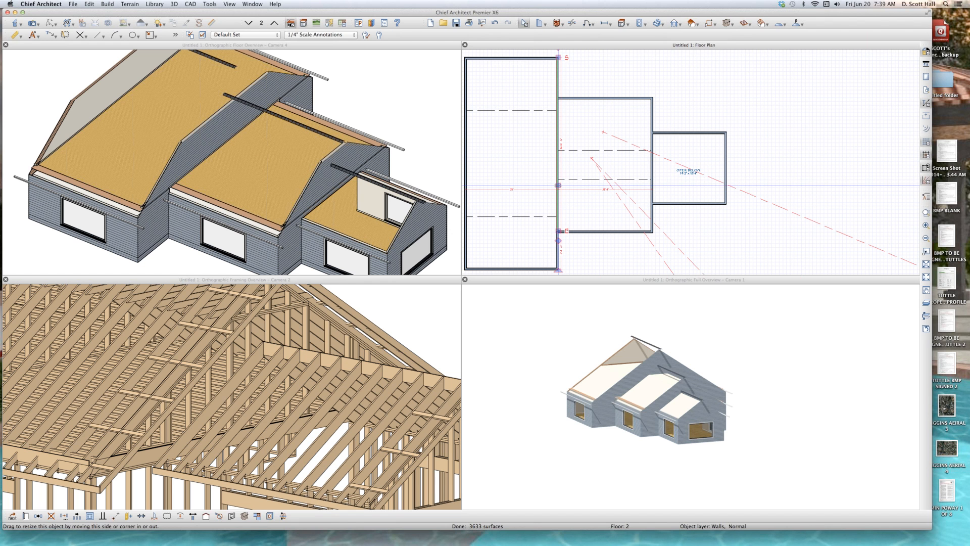
key("b")
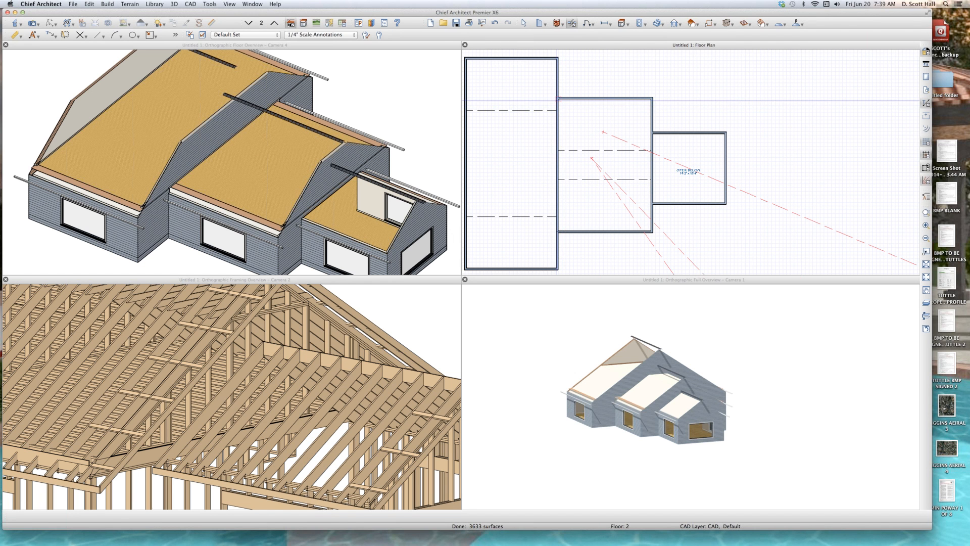
left_click(558, 99)
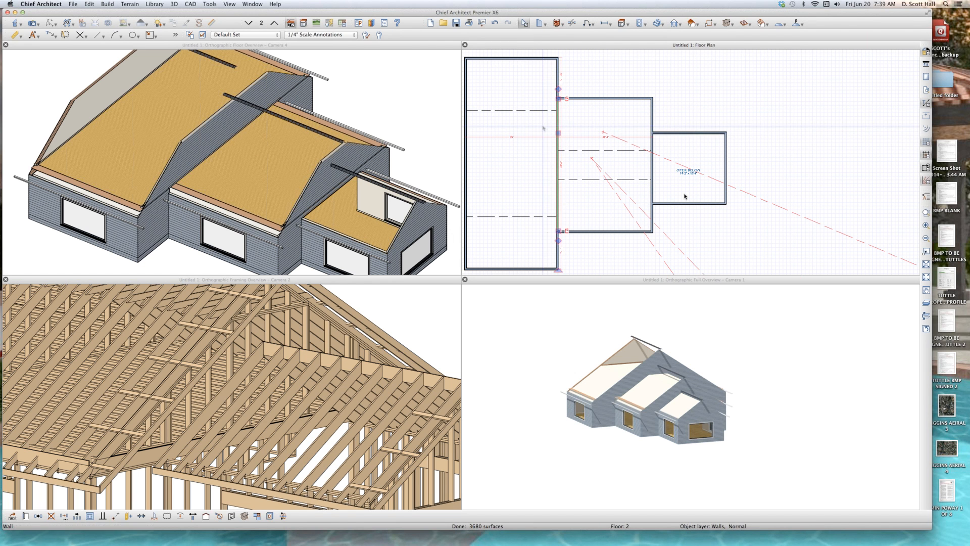
Step: Make the broken-out wall segment between the largest and middle wings invisible
key("super+e")
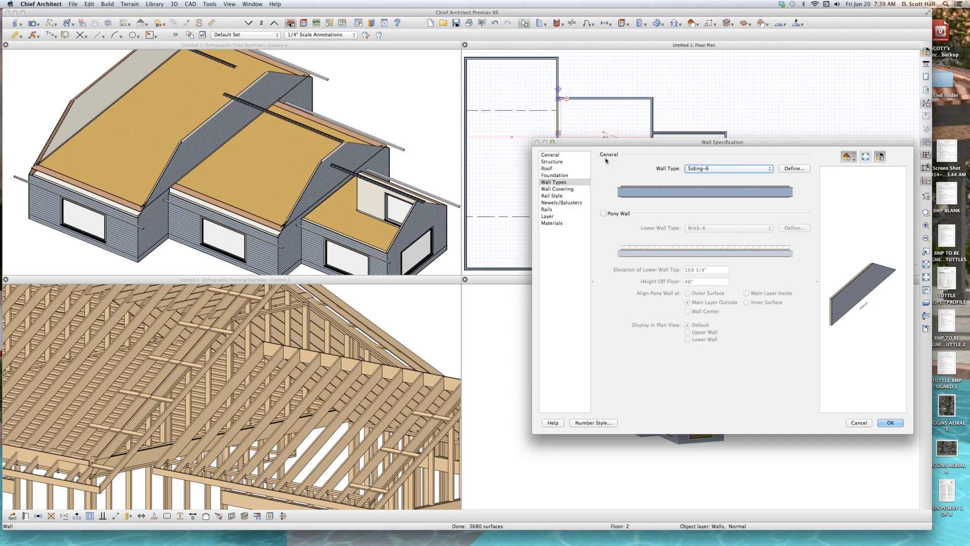
left_click(552, 161)
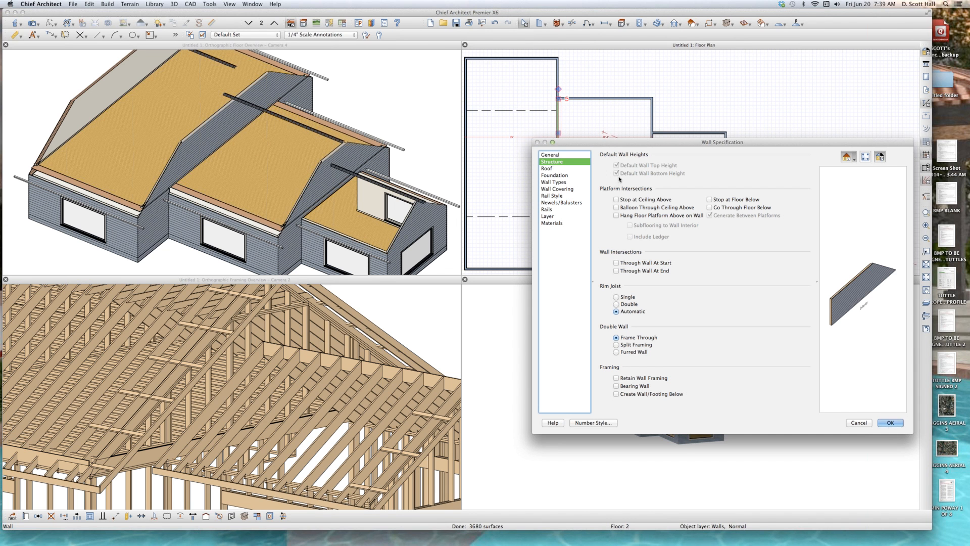
left_click(564, 155)
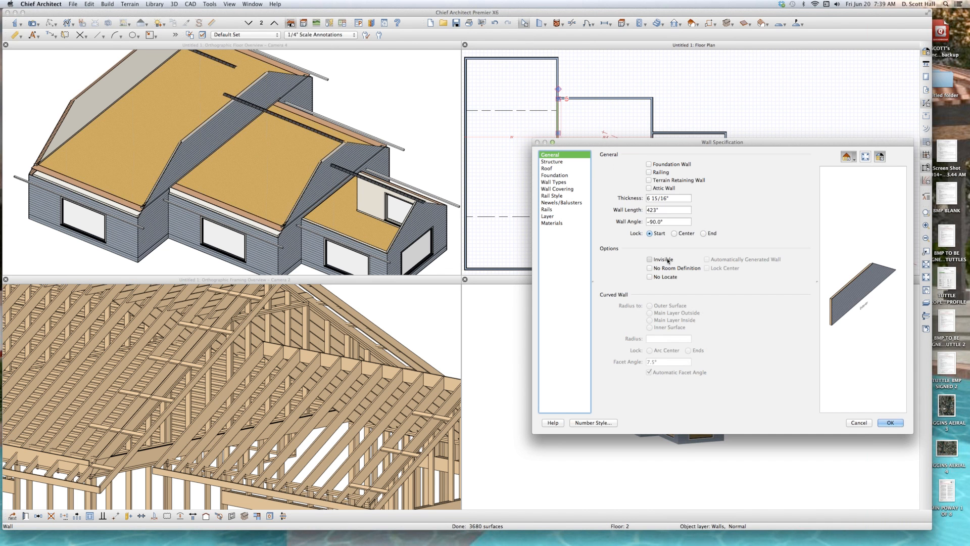
key("Return")
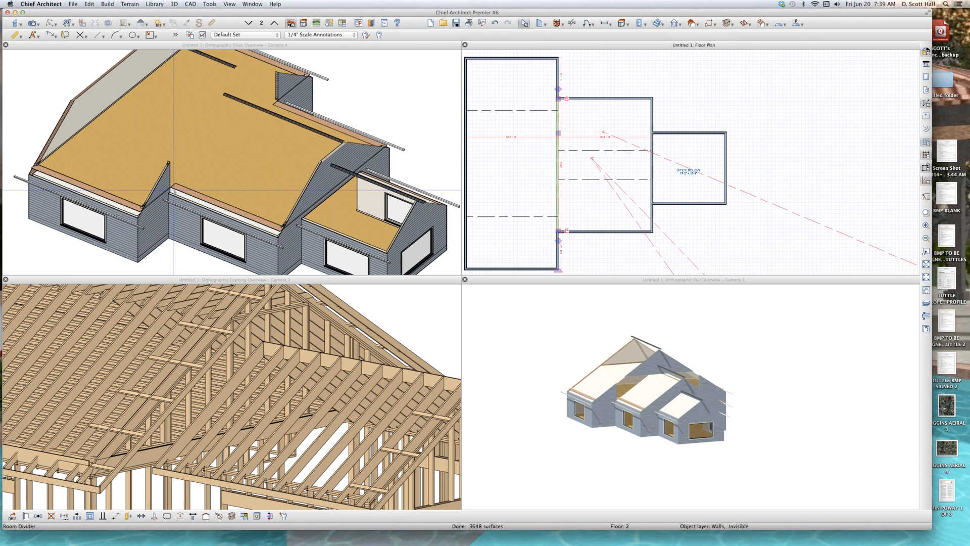
left_click(191, 144)
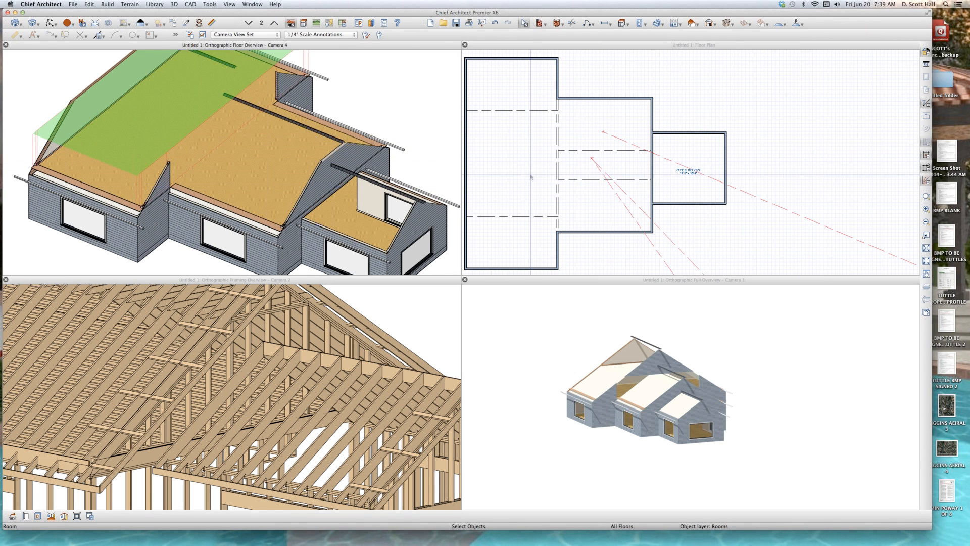
Step: Set the largest wing's floor 2 room type to Open Below and inspect the opened floor in the floor overview
left_click(521, 162)
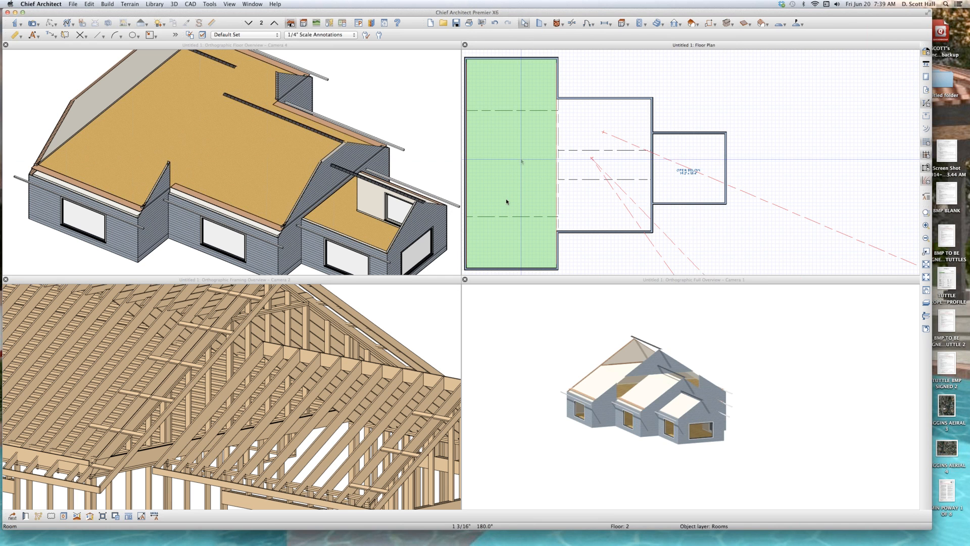
double_click(506, 202)
left_click(717, 144)
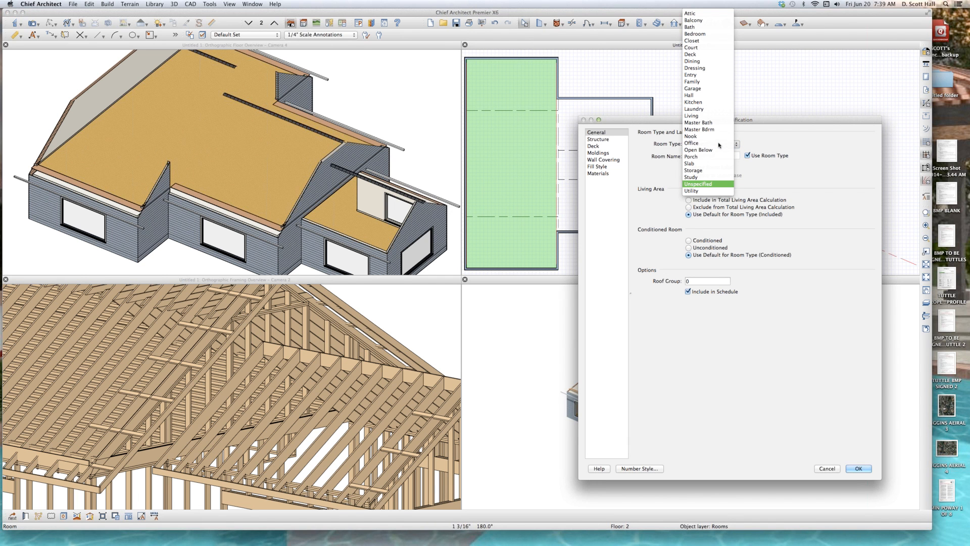
left_click(716, 144)
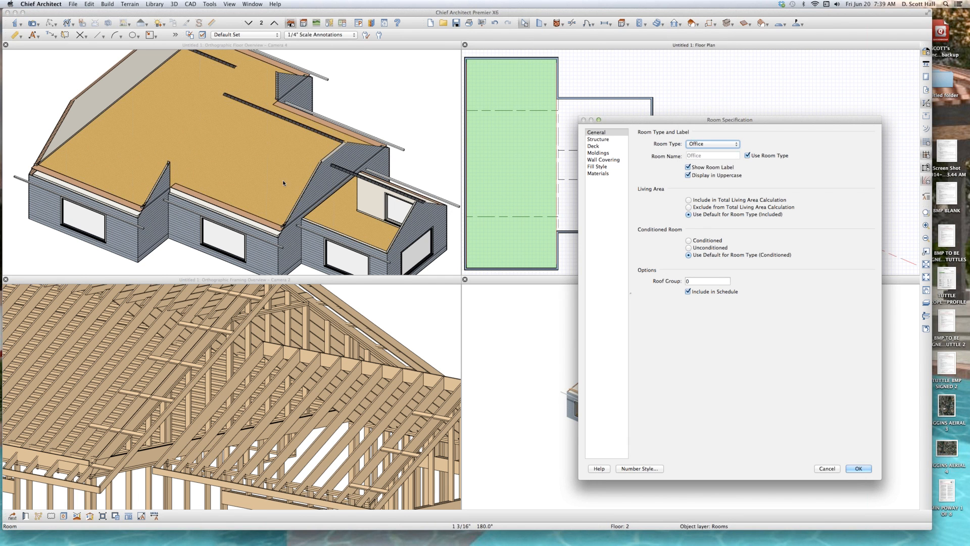
left_click(711, 144)
left_click(709, 149)
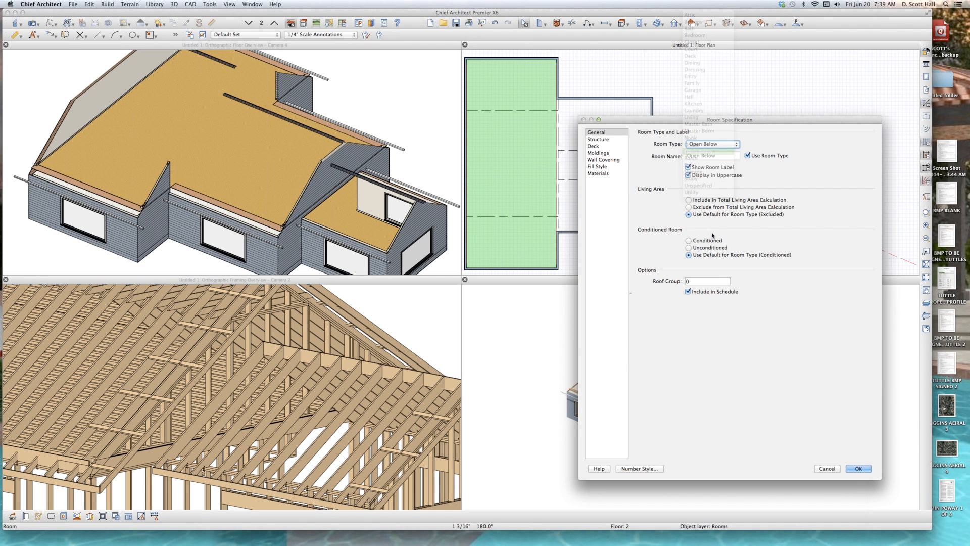
key("Return")
left_click(219, 188)
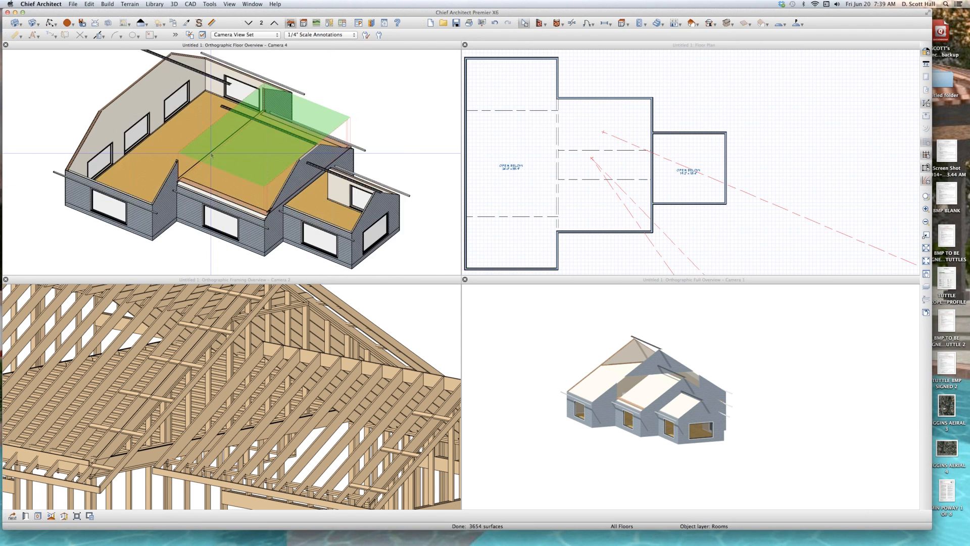
middle_click_drag(218, 214, 313, 149)
Step: Break the floor 2 wall between the middle and smallest wings at both corners of the smallest wing
left_click(663, 185)
scroll(664, 185, "up", 2)
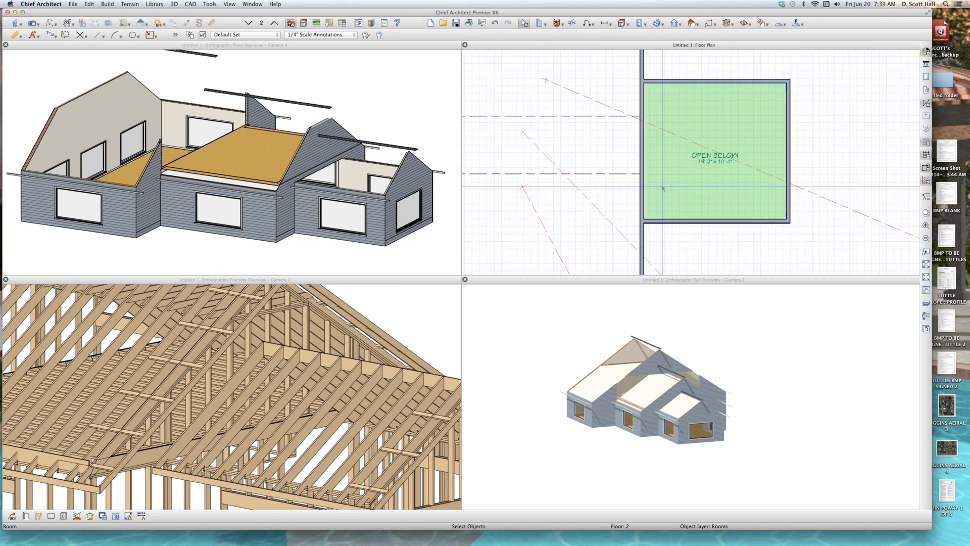
left_click(642, 202)
left_click(632, 205)
left_click(642, 203)
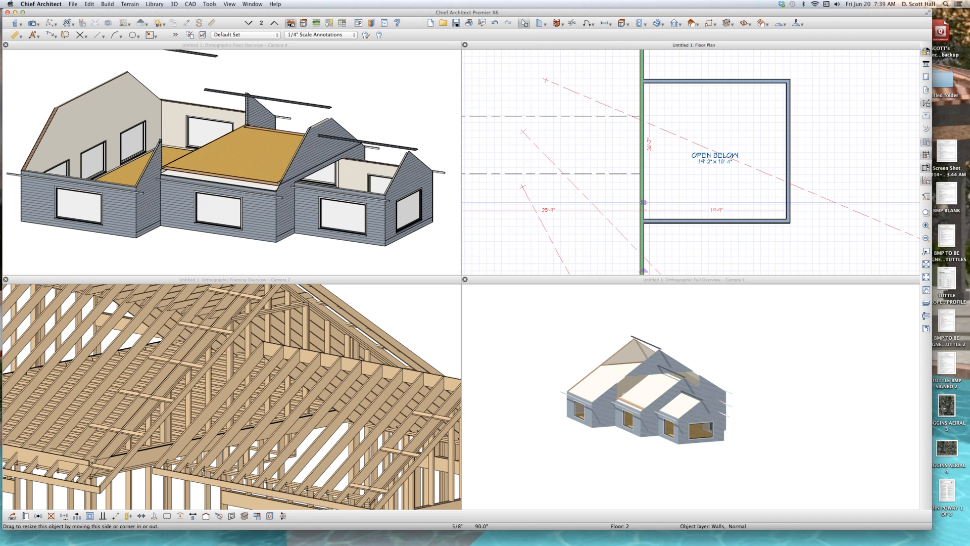
key("3")
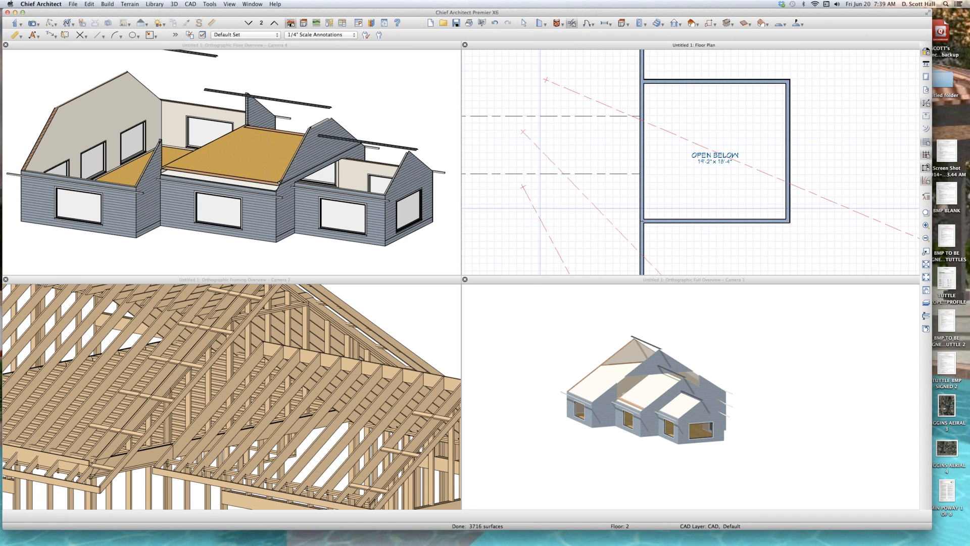
left_click(643, 84)
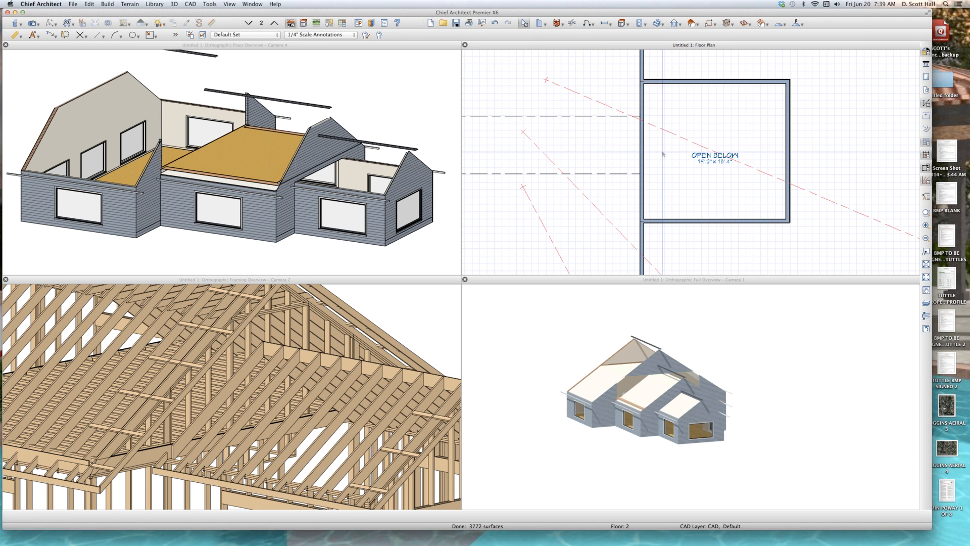
key("space")
Step: Convert the wall segment between the middle and smallest wings into a railing with the Balusters rail style
left_click(641, 144)
double_click(640, 124)
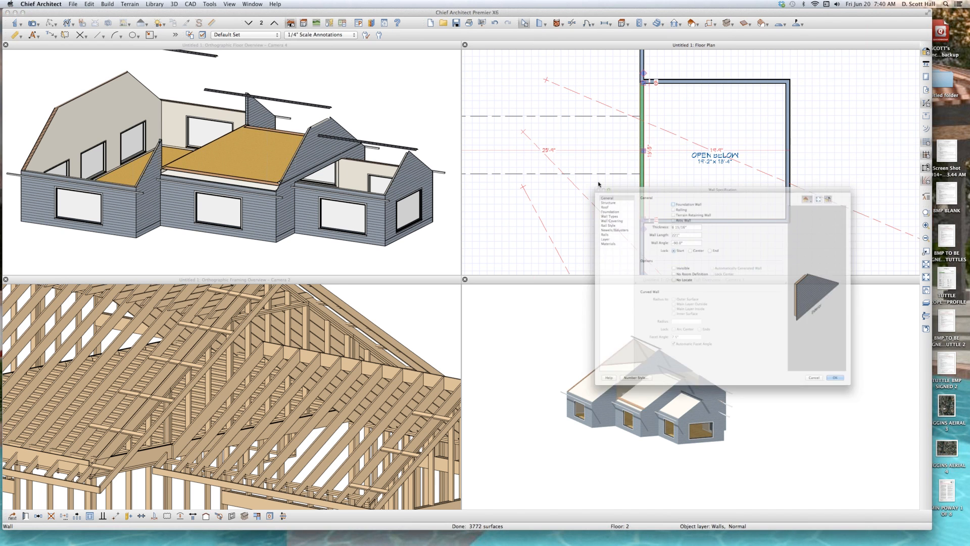
left_click(669, 172)
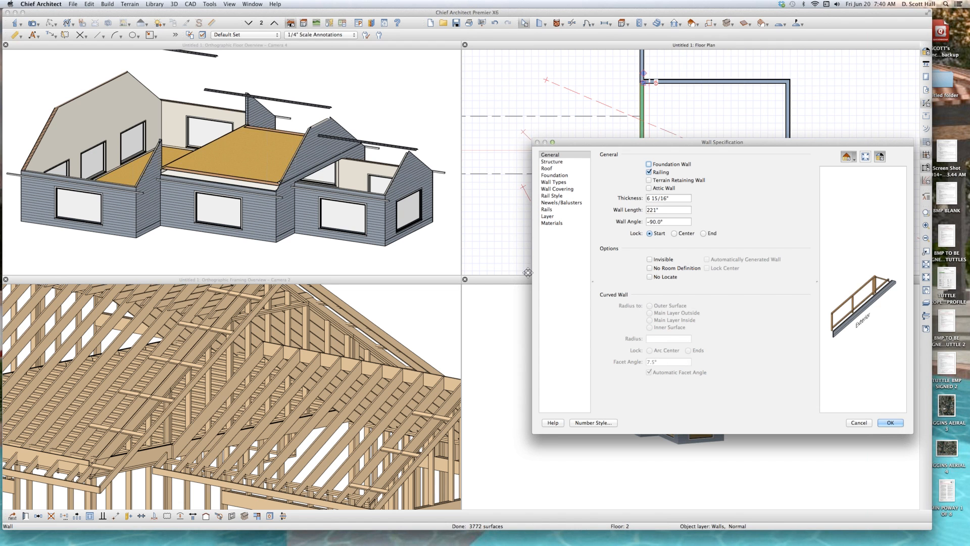
left_click(561, 202)
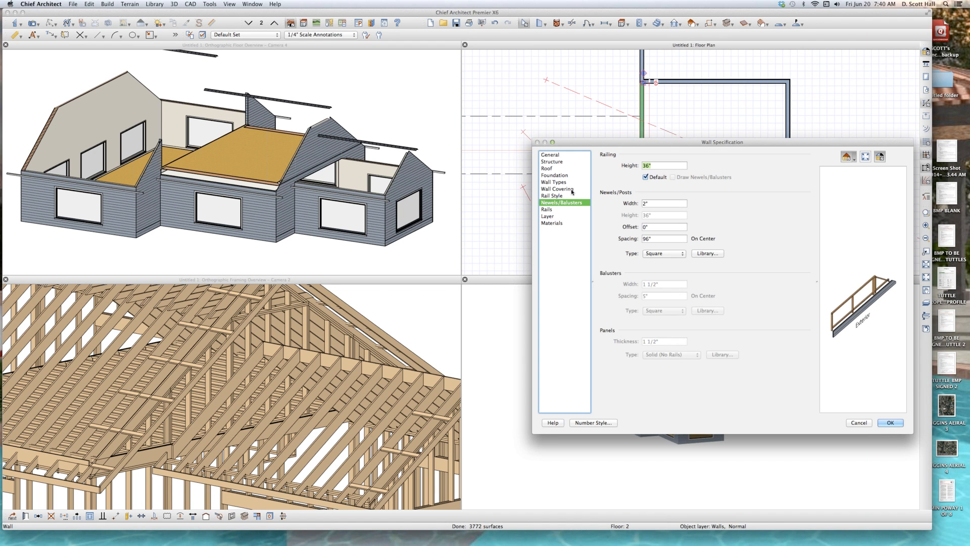
left_click(556, 195)
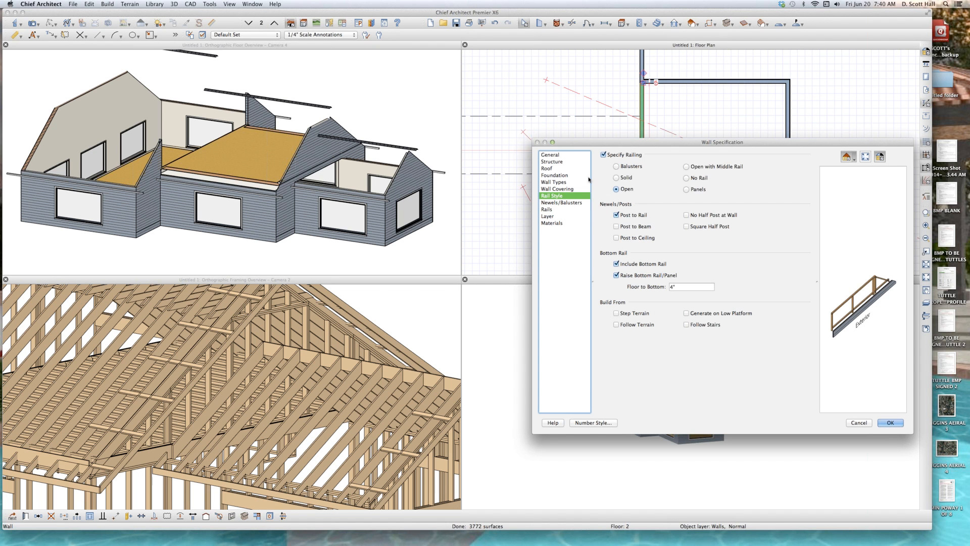
left_click(631, 166)
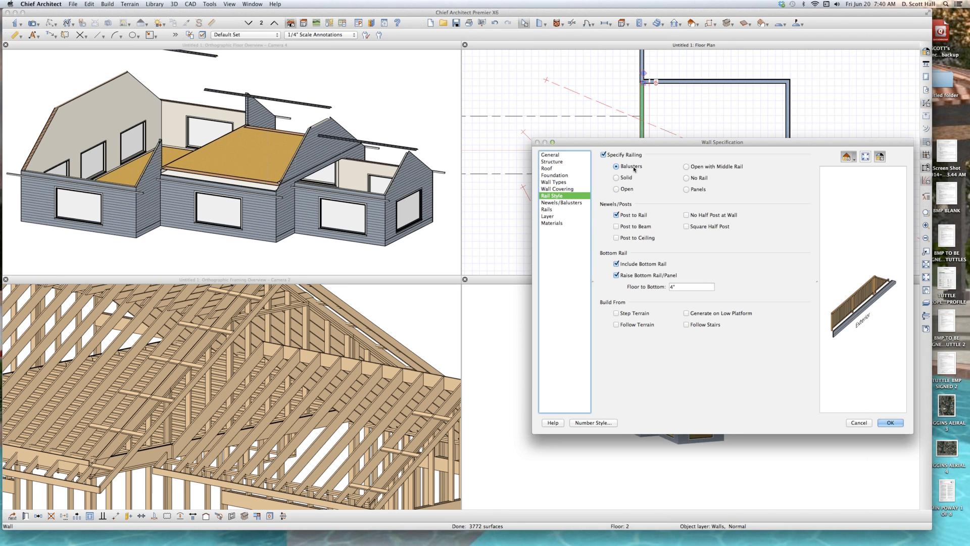
key("Return")
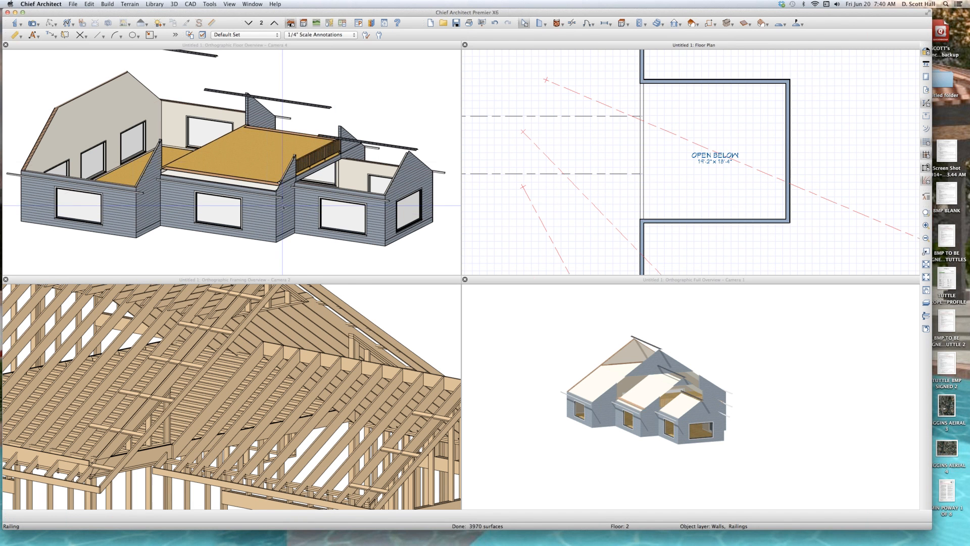
Step: Examine the loft railing and adjoining gable walls up close in the floor overview and check the full overview
left_click(283, 207)
scroll(283, 207, "up", 3)
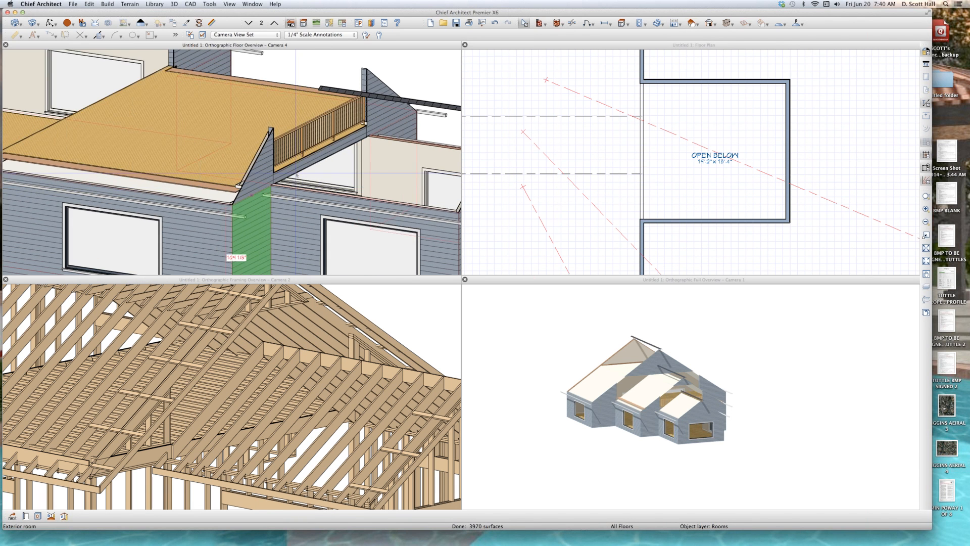
scroll(298, 175, "up", 2)
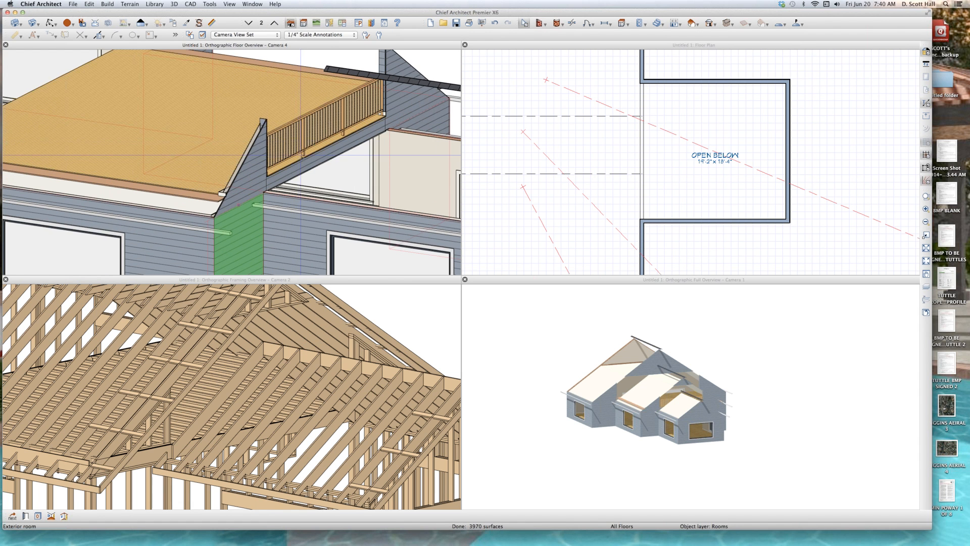
scroll(302, 156, "down", 1)
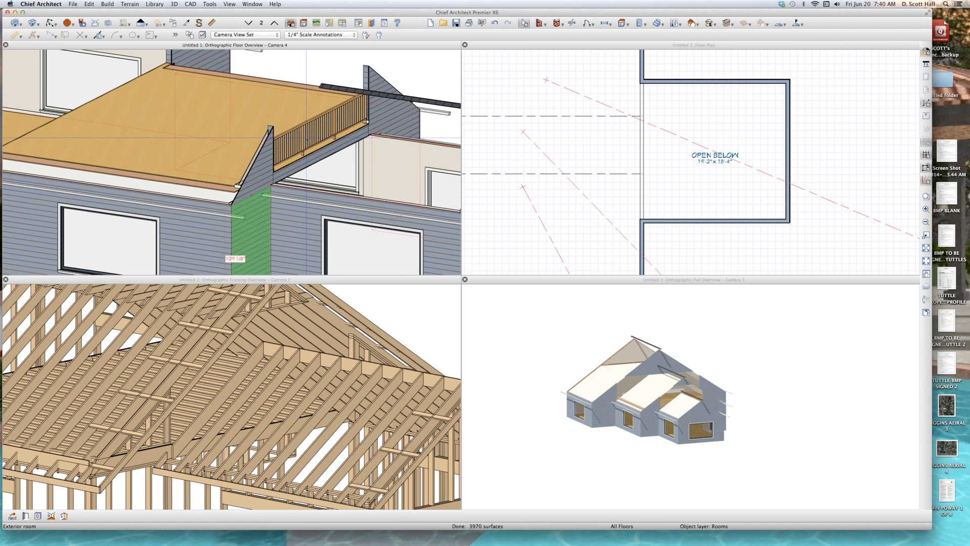
left_click(647, 363)
scroll(655, 405, "up", 1)
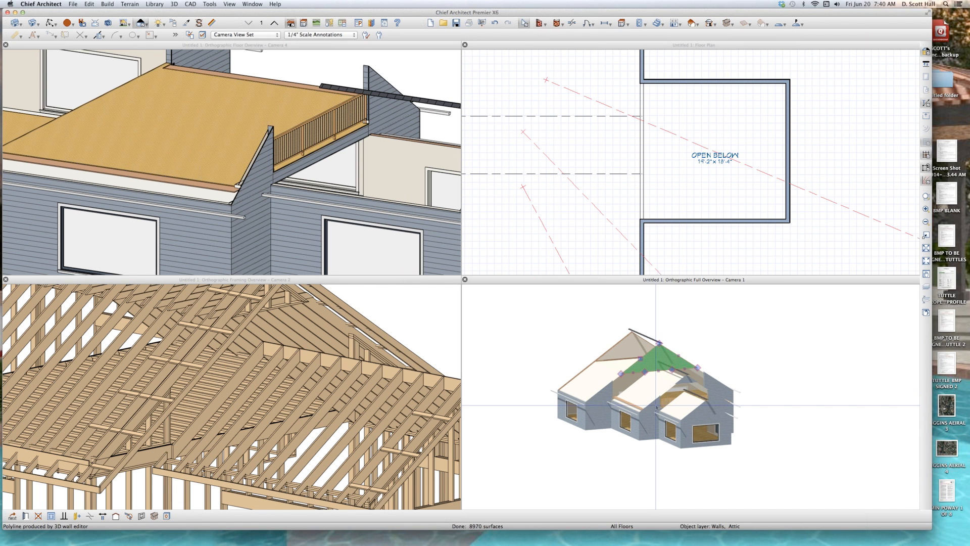
key("Escape")
left_click(679, 155)
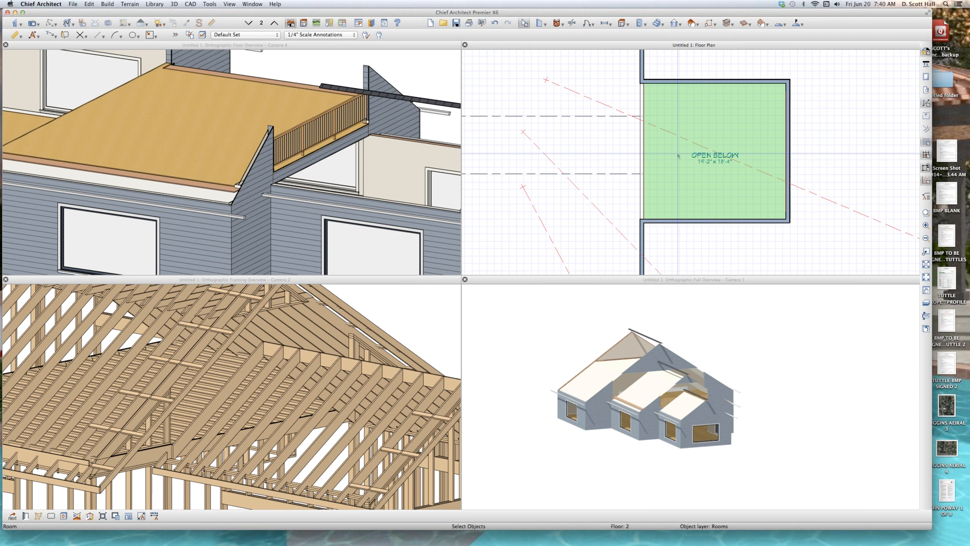
Step: Set the wall type of the loft railing between the middle and smallest wings to Interior-6
left_click(616, 143)
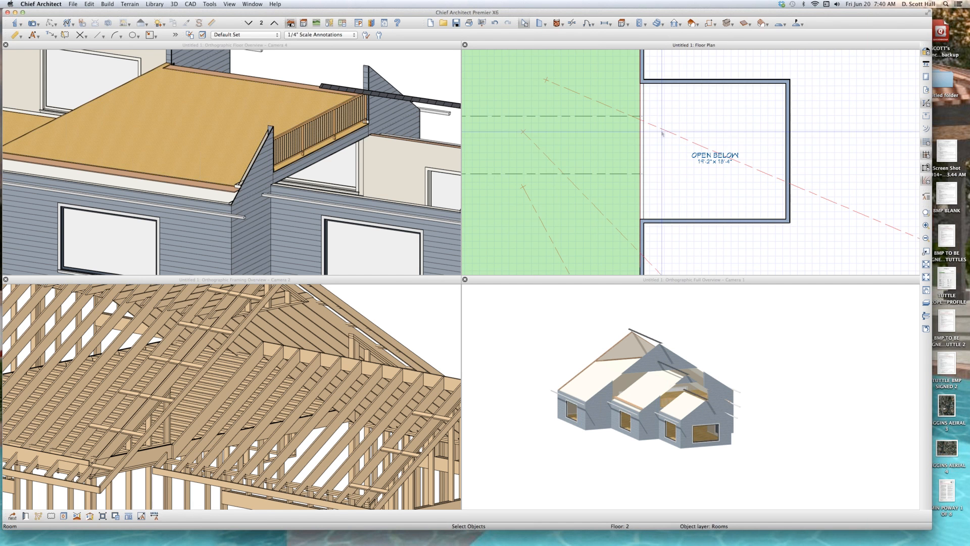
key("Escape")
left_click(328, 150)
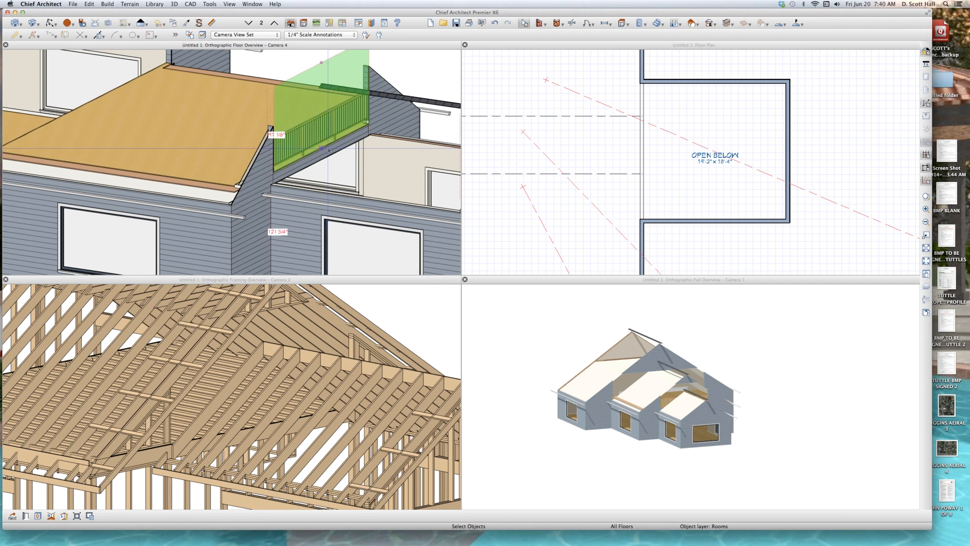
scroll(336, 174, "up", 3)
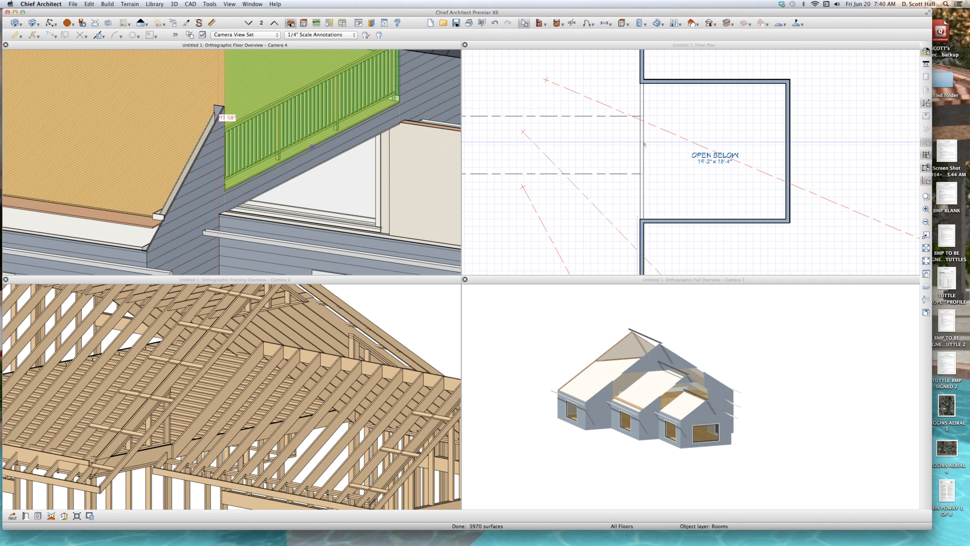
left_click(641, 161)
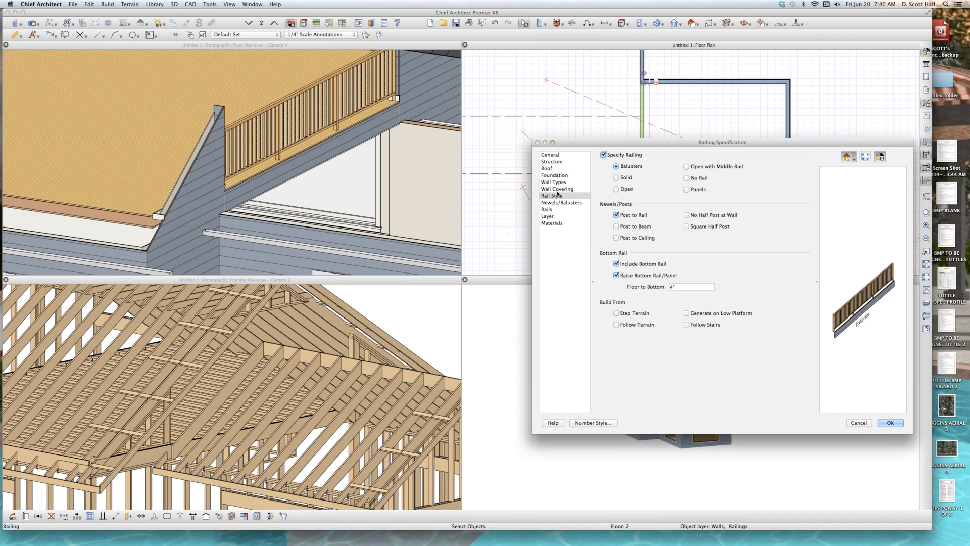
left_click(553, 182)
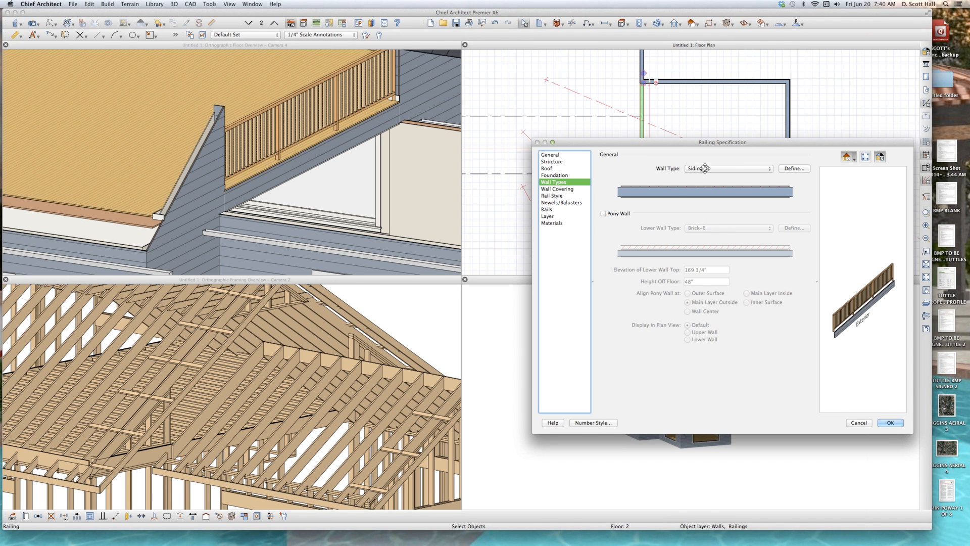
left_click(706, 170)
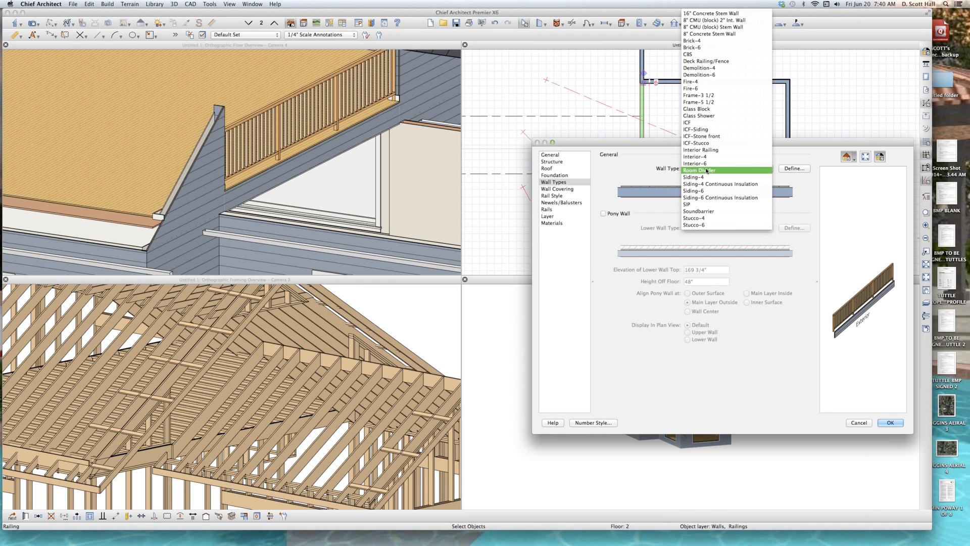
left_click(706, 169)
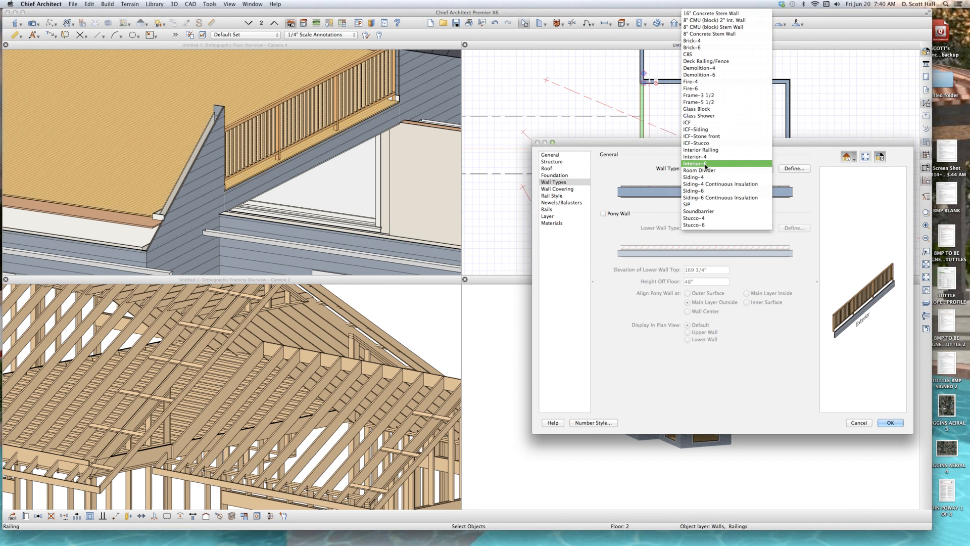
key("Return")
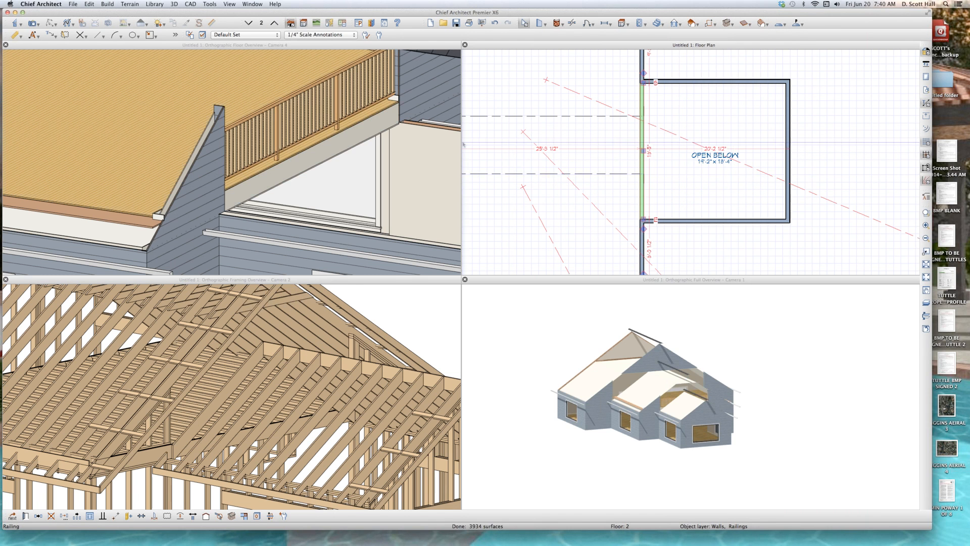
left_click(326, 154)
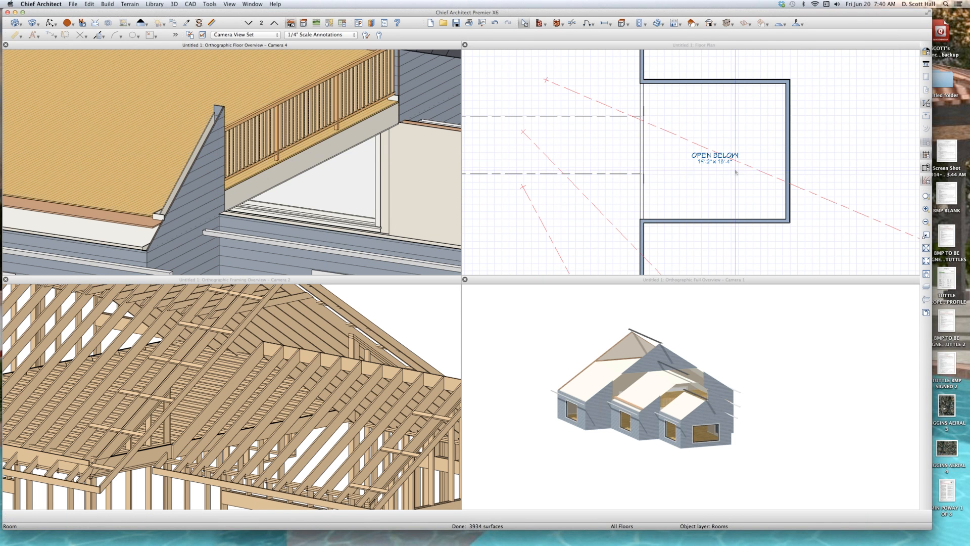
Step: Place a full camera on floor 1 in the smallest wing looking toward the larger wings and examine the loft railing from below
left_click(723, 182)
key("Page_Down")
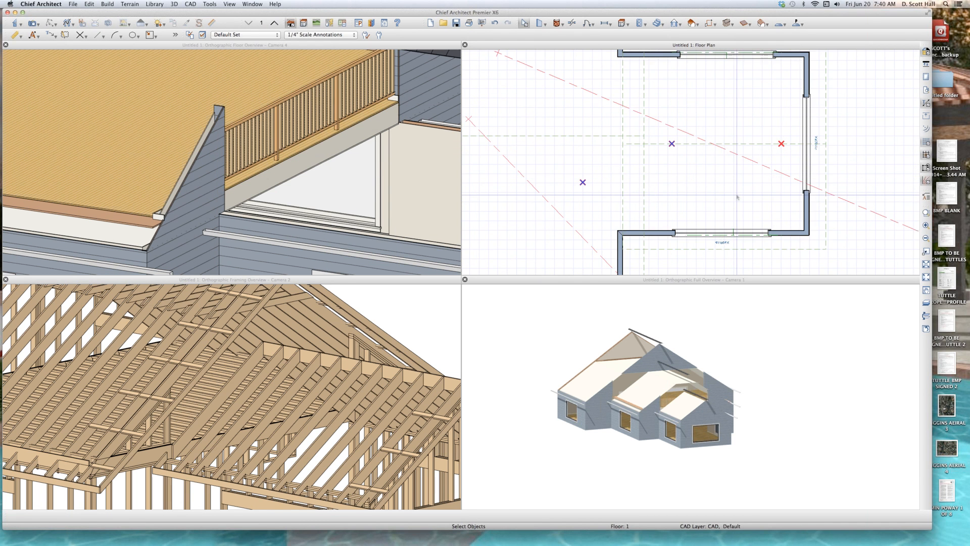
left_click(737, 193)
key("Escape")
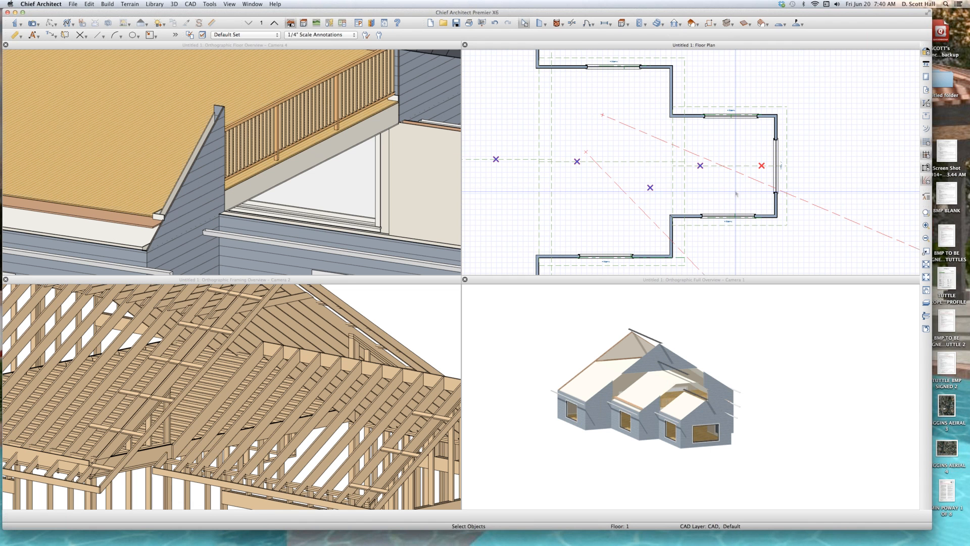
key("c")
left_click_drag(764, 197, 617, 130)
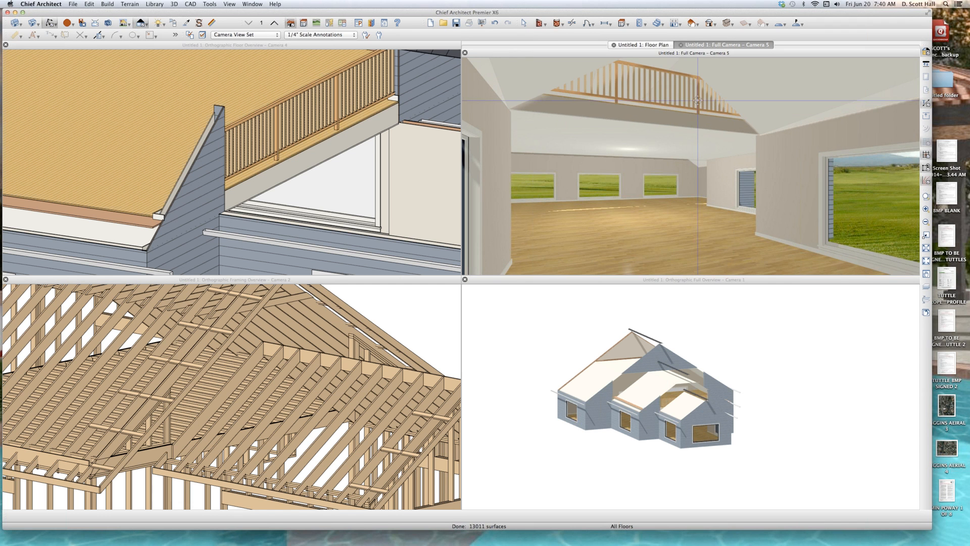
scroll(693, 108, "down", 1)
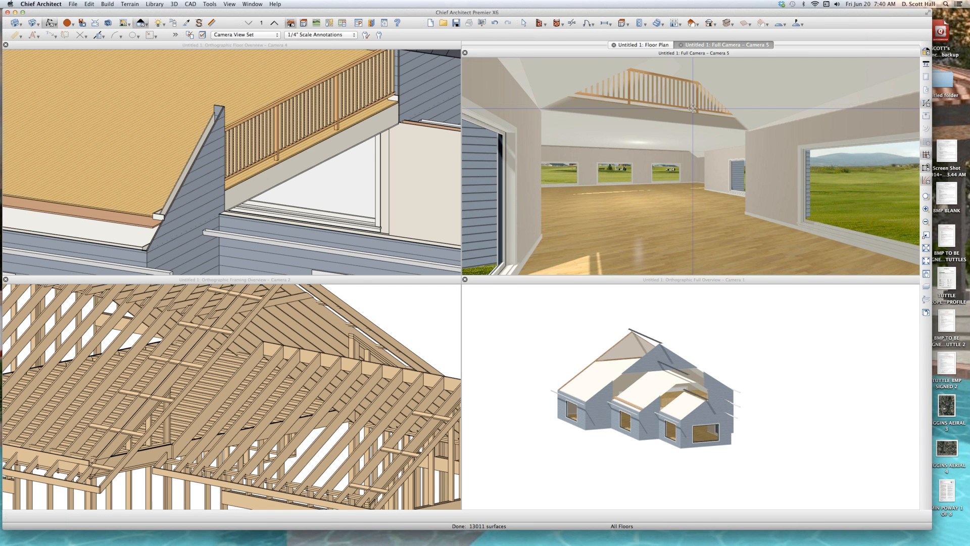
scroll(693, 108, "down", 3)
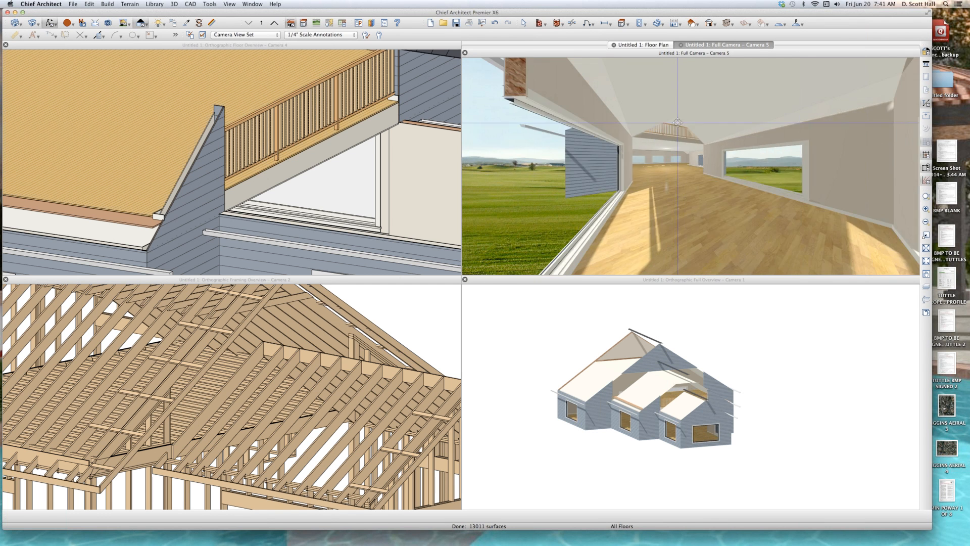
scroll(678, 122, "up", 4)
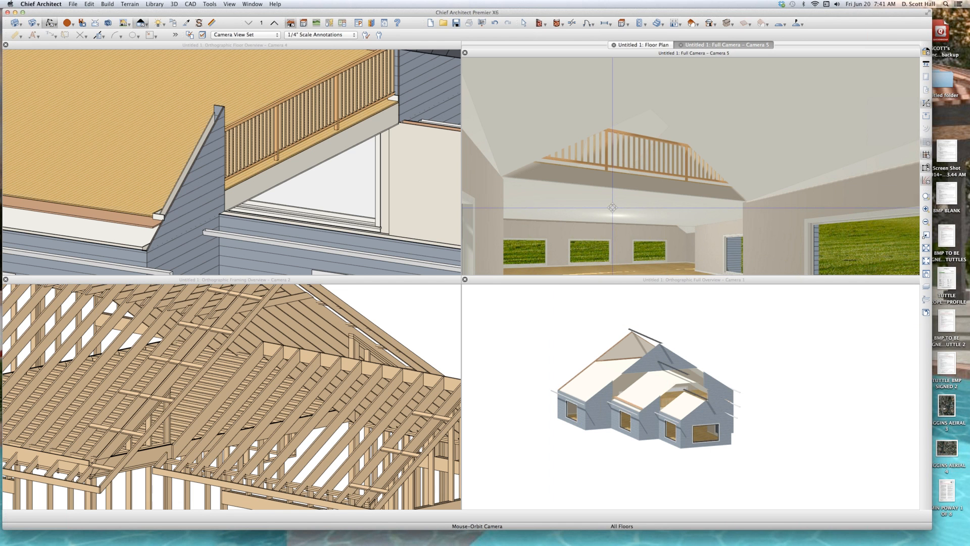
Step: Close the framing overview, floor overview and old full overview, keeping only the floor plan and the interior camera view
left_click(303, 438)
key("super+w")
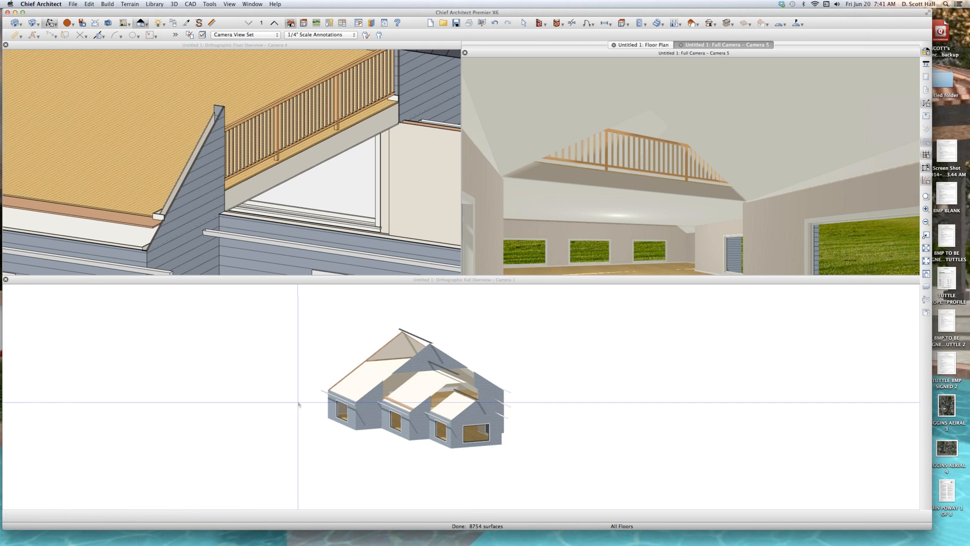
left_click(299, 416)
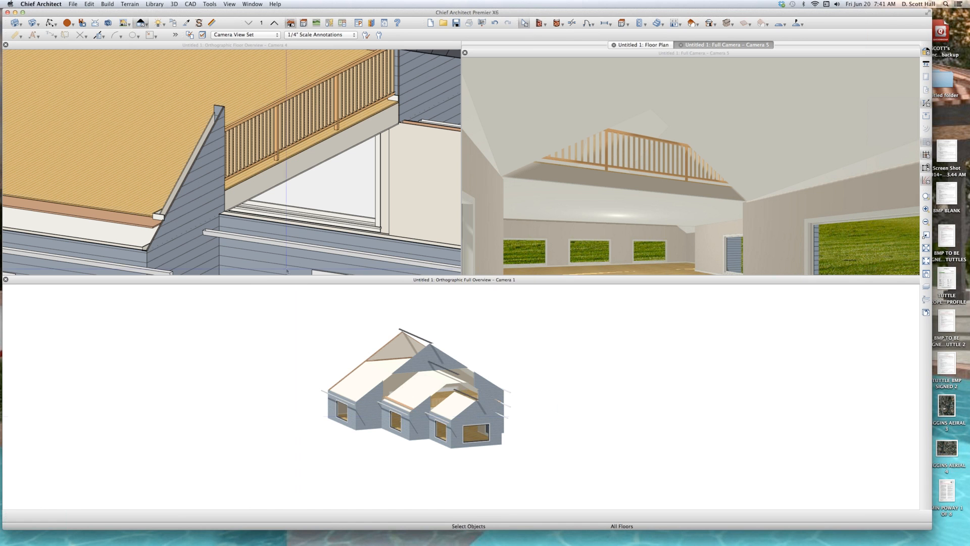
left_click(319, 199)
key("super+w")
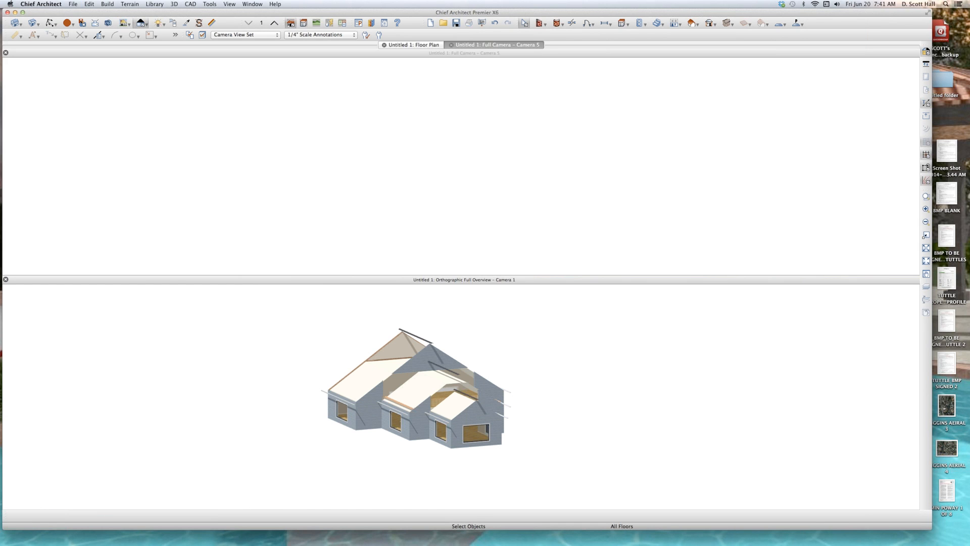
key("super+w")
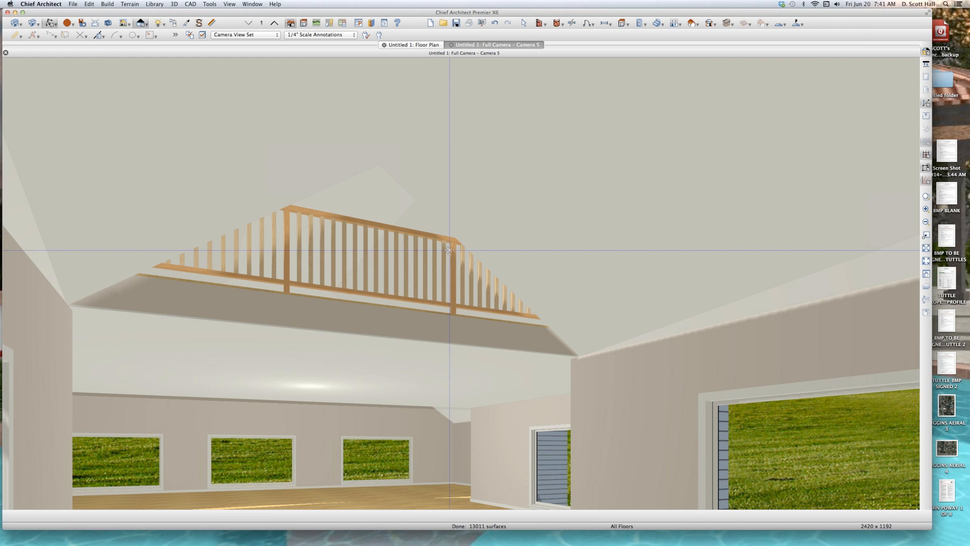
Step: Save the plan from the floor plan view to the Desktop as BOSOX GABLE JUNK 1
left_click(417, 44)
left_click(73, 4)
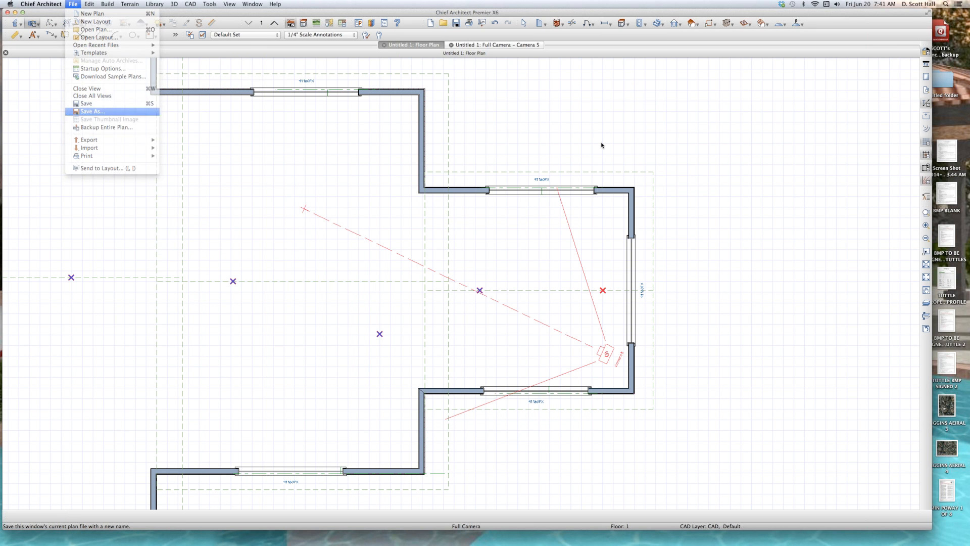
left_click(108, 111)
type("boso")
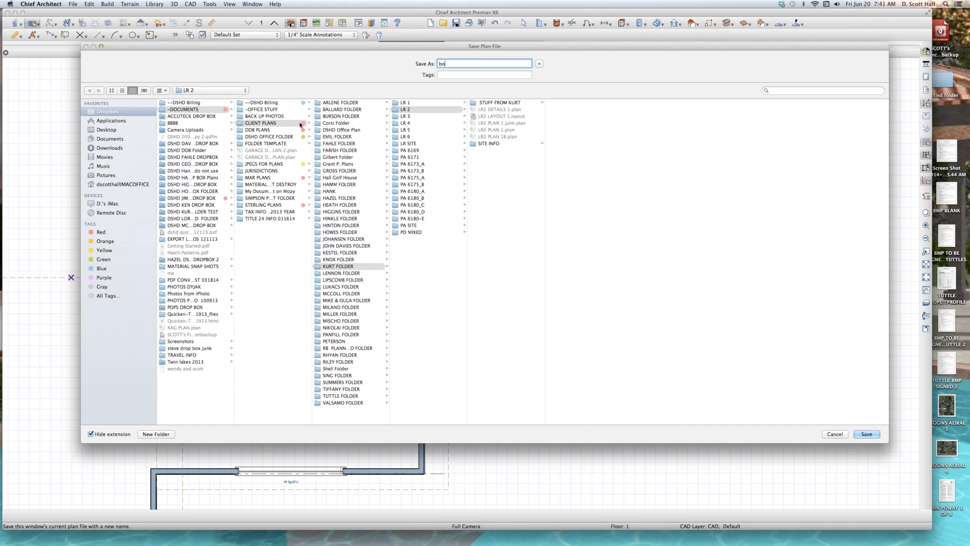
key("BackSpace")
key("BackSpace")
type("BOSO")
type("X GABLE JUNK 1")
left_click(106, 130)
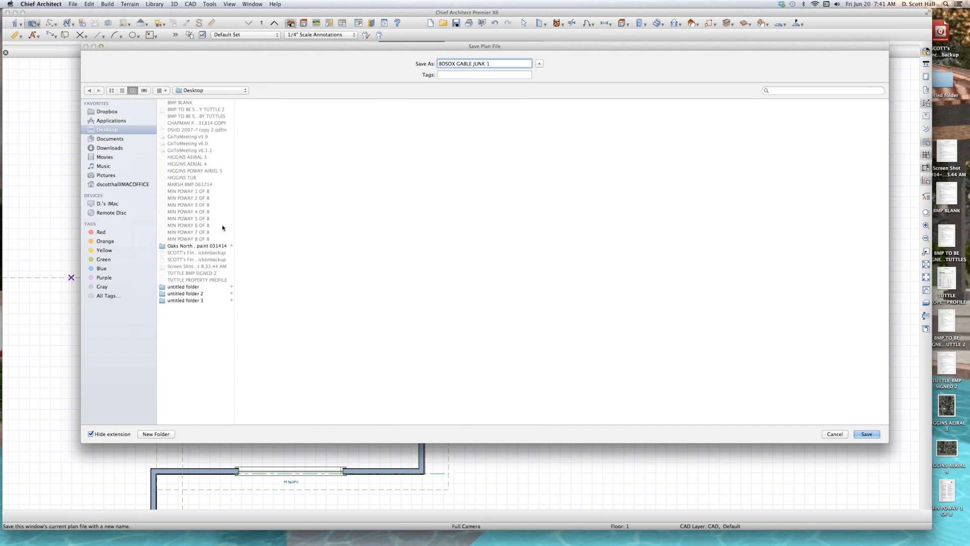
key("Return")
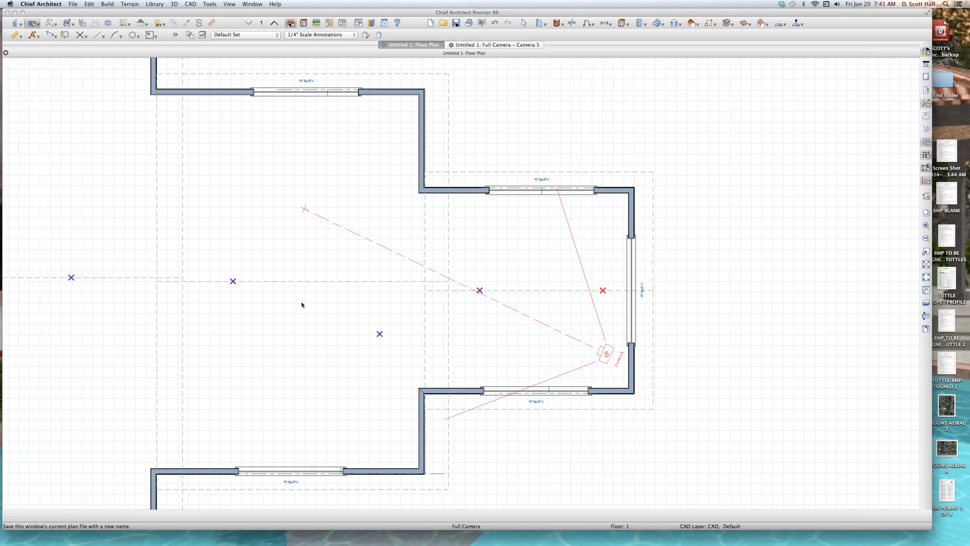
Step: Create a new orthographic full overview of the house and turn on display of the Roof Planes layer
key("F9")
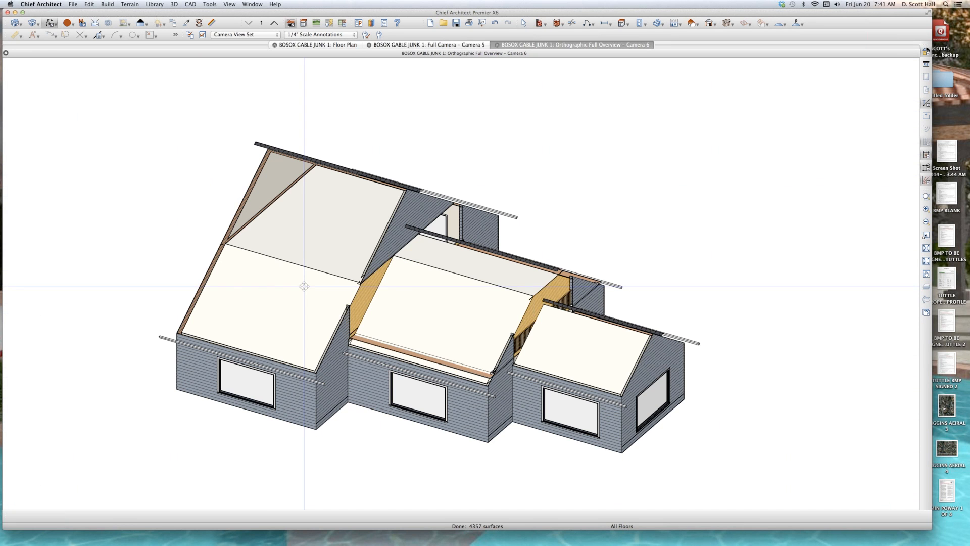
left_click_drag(465, 332, 451, 325)
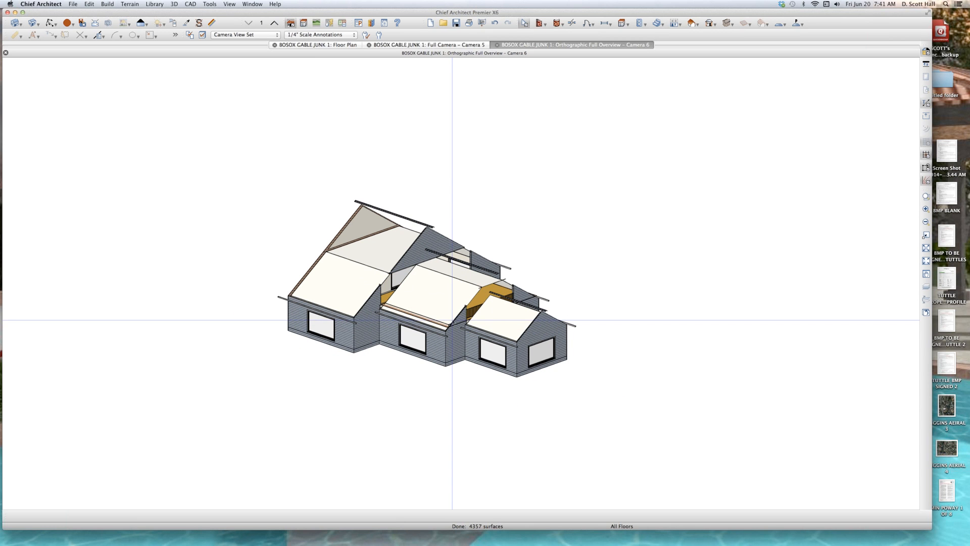
key("super+l")
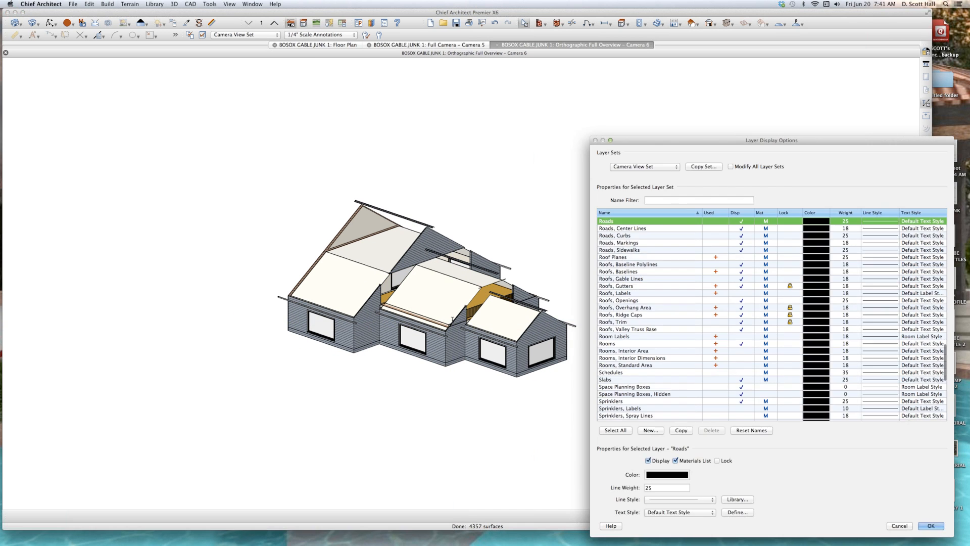
left_click(745, 256)
key("Return")
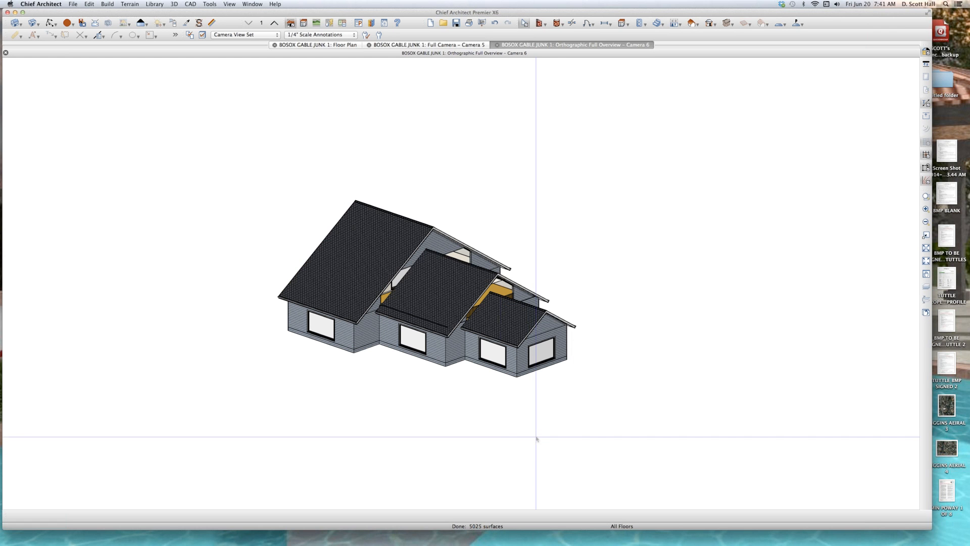
Step: Examine the openings between the stepped roofs and select the lower and upper wall segments beside the smallest wing in the full overview
scroll(514, 331, "up", 3)
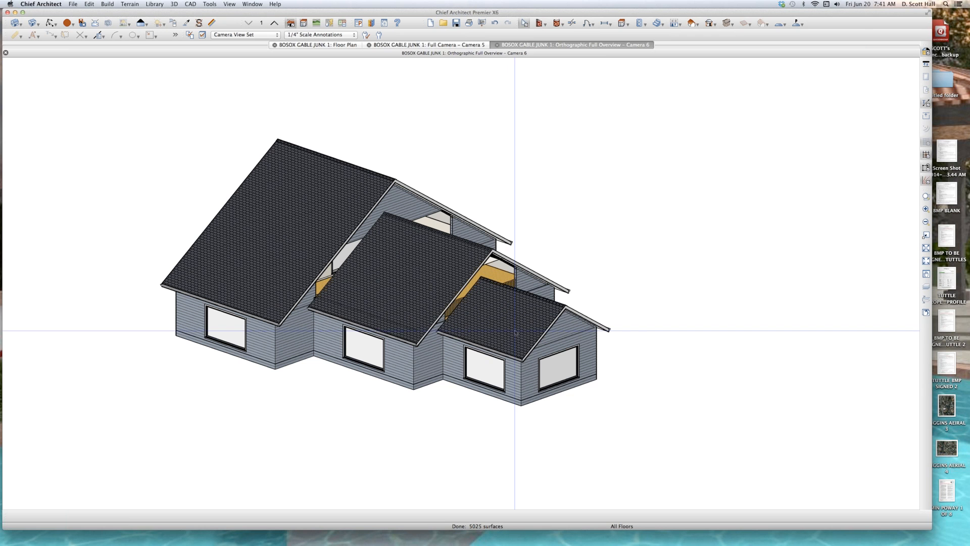
middle_click_drag(505, 354, 475, 342)
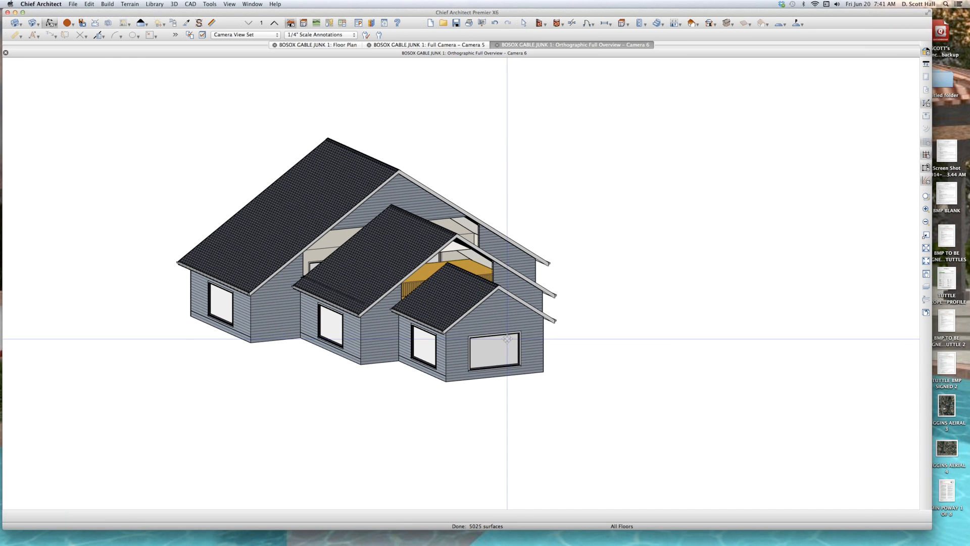
scroll(489, 325, "up", 1)
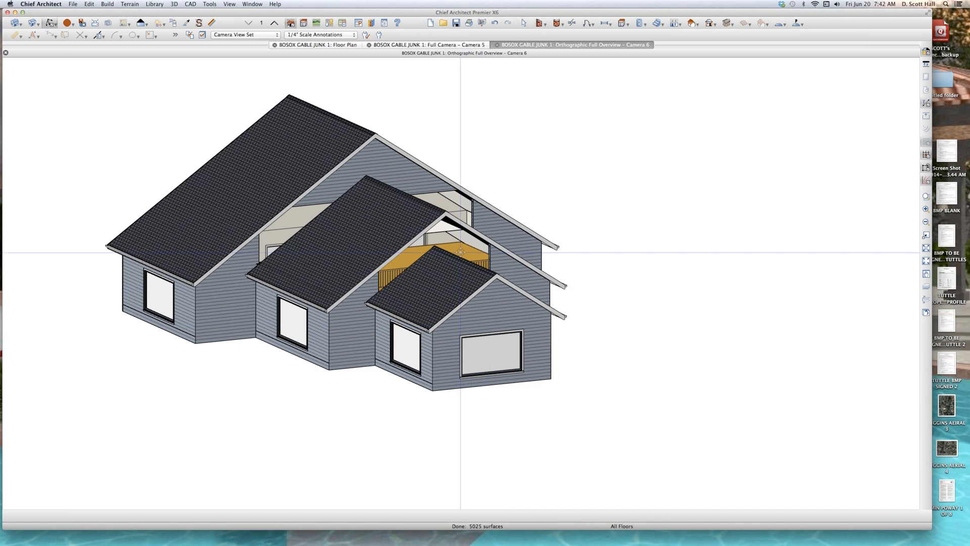
scroll(459, 249, "up", 1)
scroll(497, 226, "up", 2)
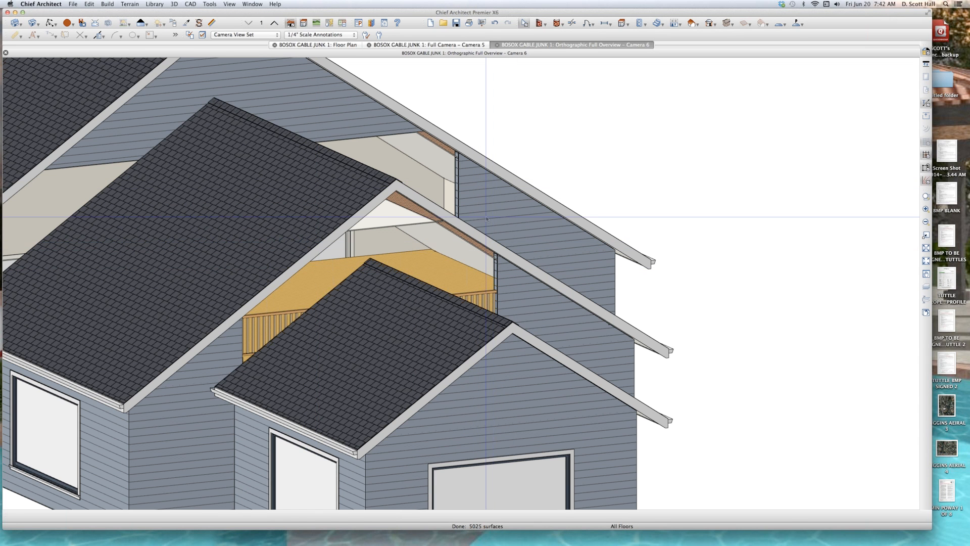
scroll(486, 218, "down", 1)
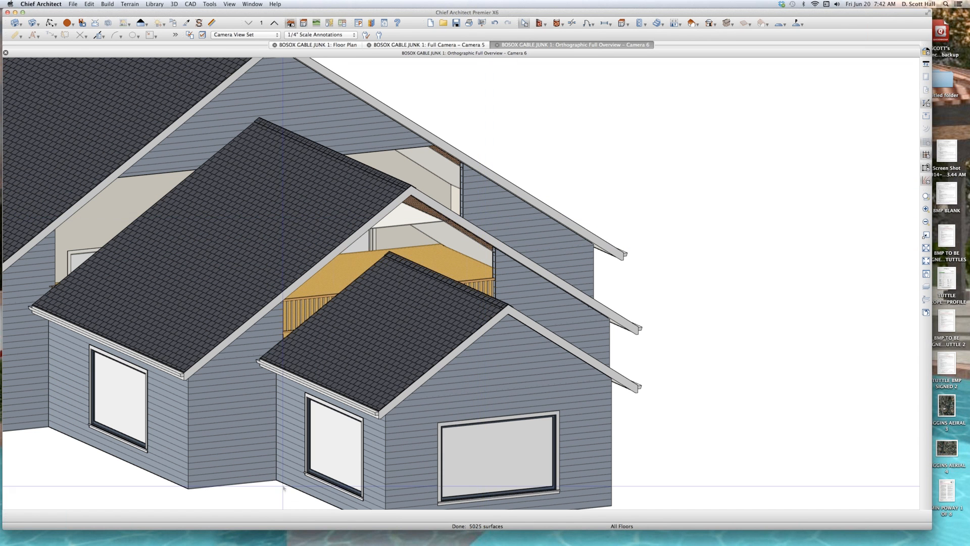
left_click(243, 453)
key("Tab")
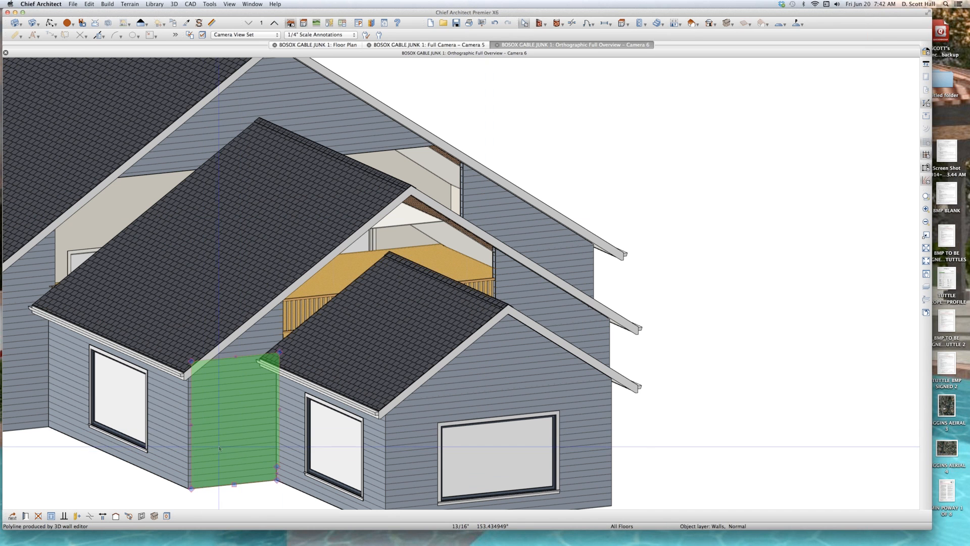
left_click(270, 327)
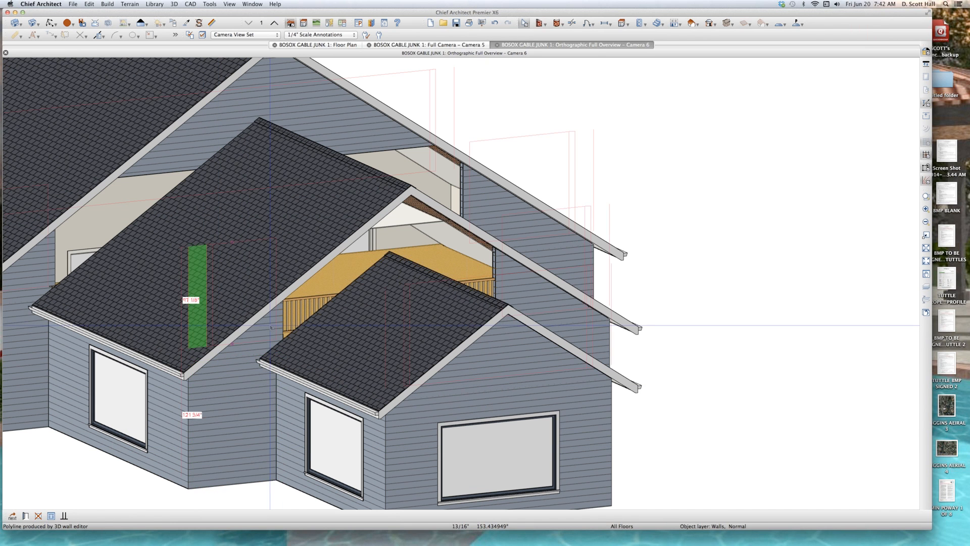
key("Tab")
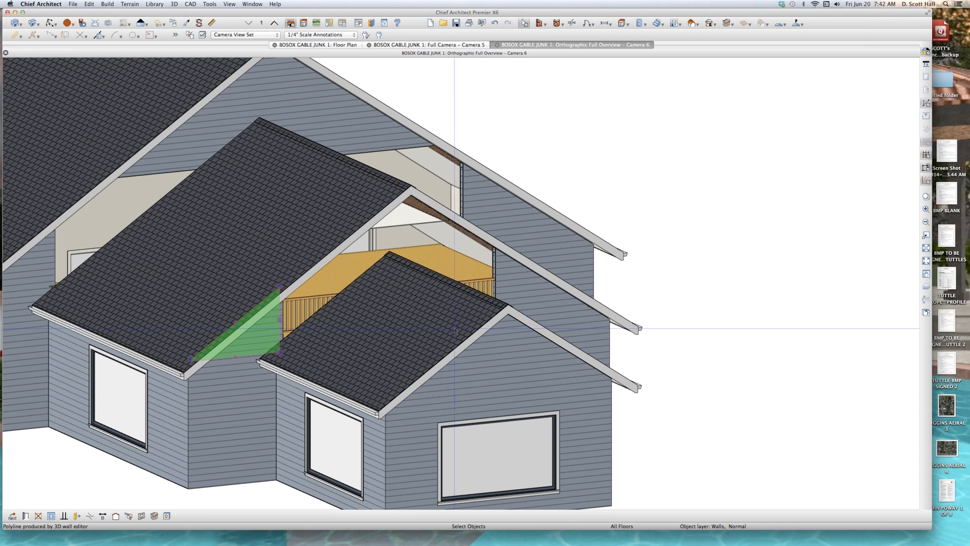
Step: Tile the orthographic full overview, the floor plan and the interior camera view side by side
key("shift+F7")
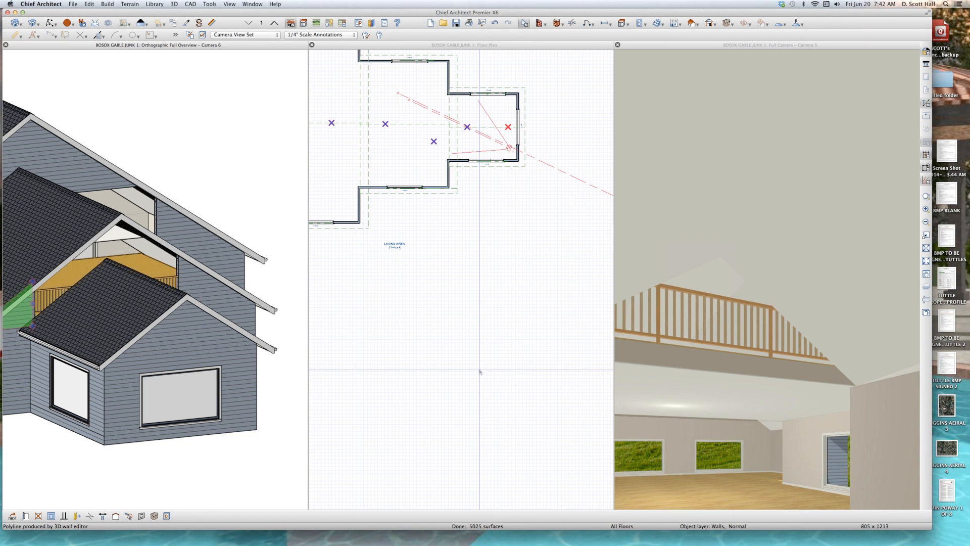
left_click(479, 371)
scroll(479, 364, "down", 3)
scroll(475, 255, "up", 4)
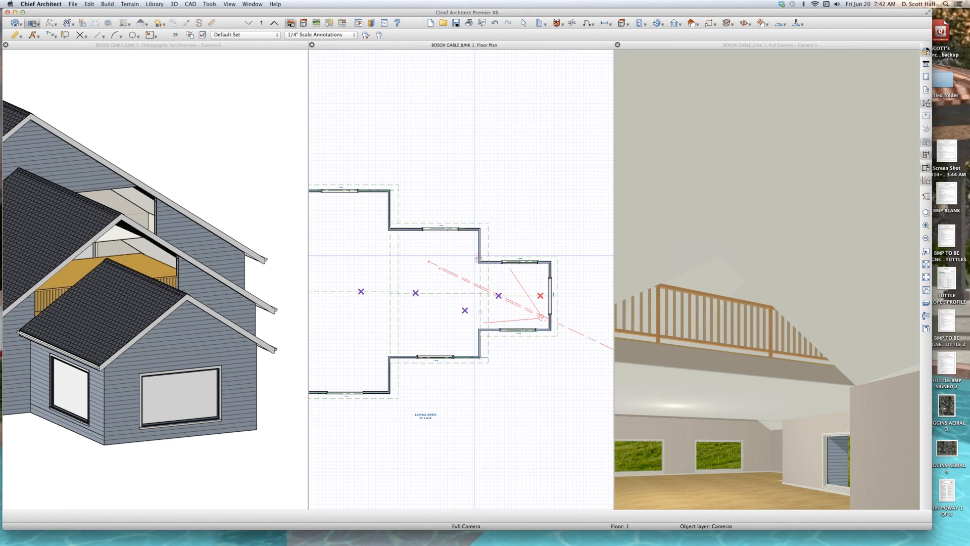
Step: Copy the floor 2 wall segment beside the smallest wing to the same position on floor 3 and extend it across the gable
left_click(480, 251)
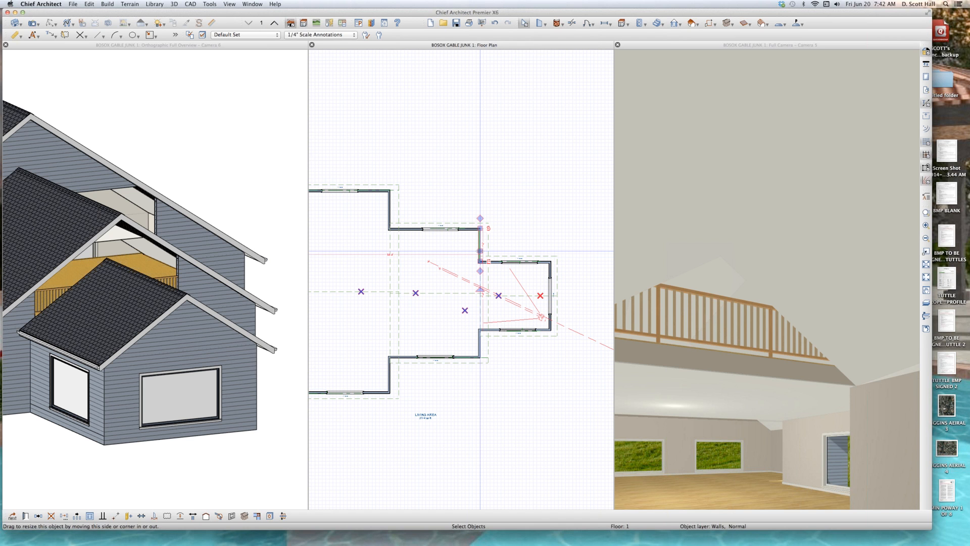
left_click(275, 23)
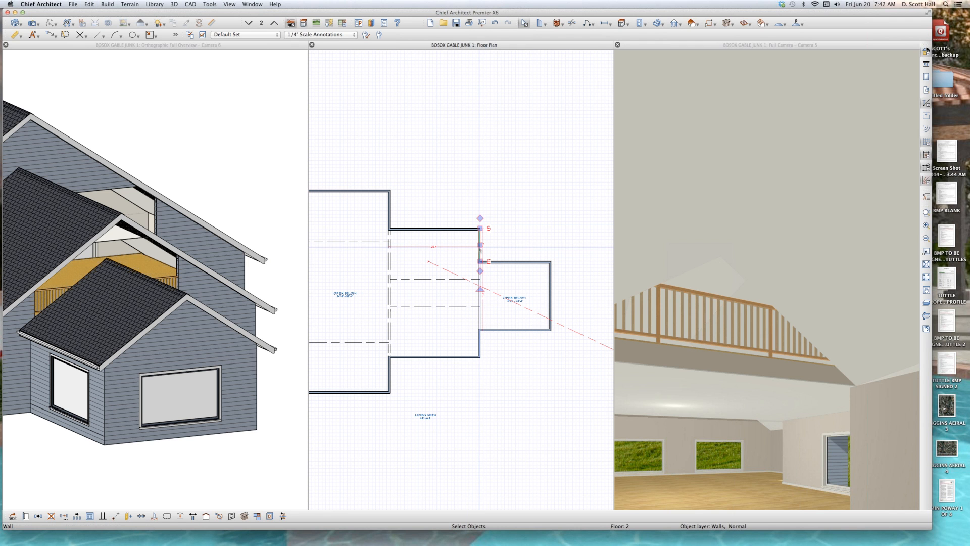
key("Page_Up")
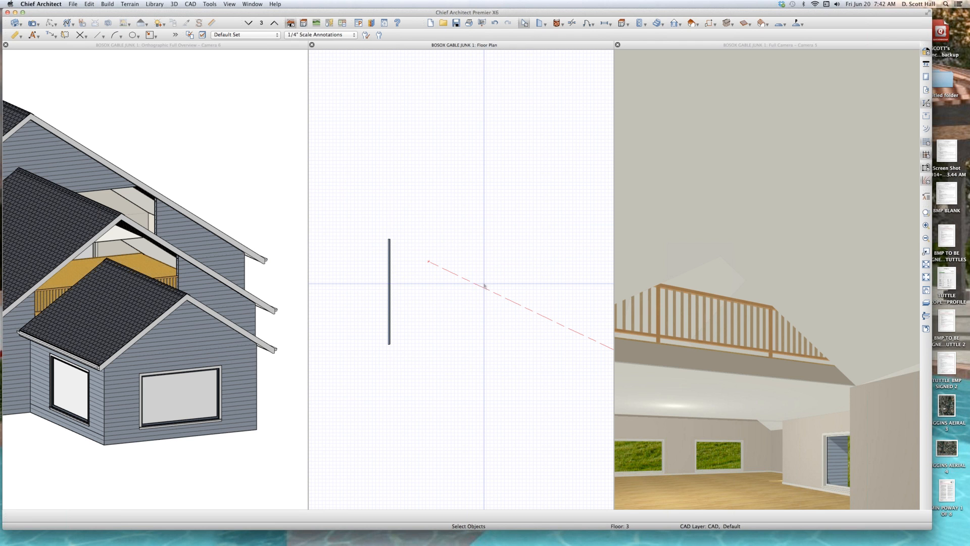
key("alt+super+v")
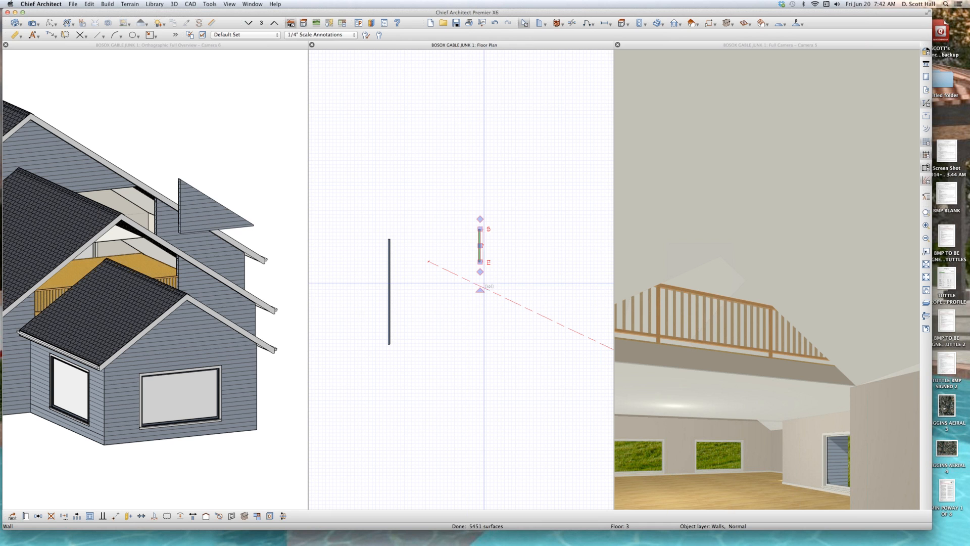
left_click_drag(479, 263, 478, 344)
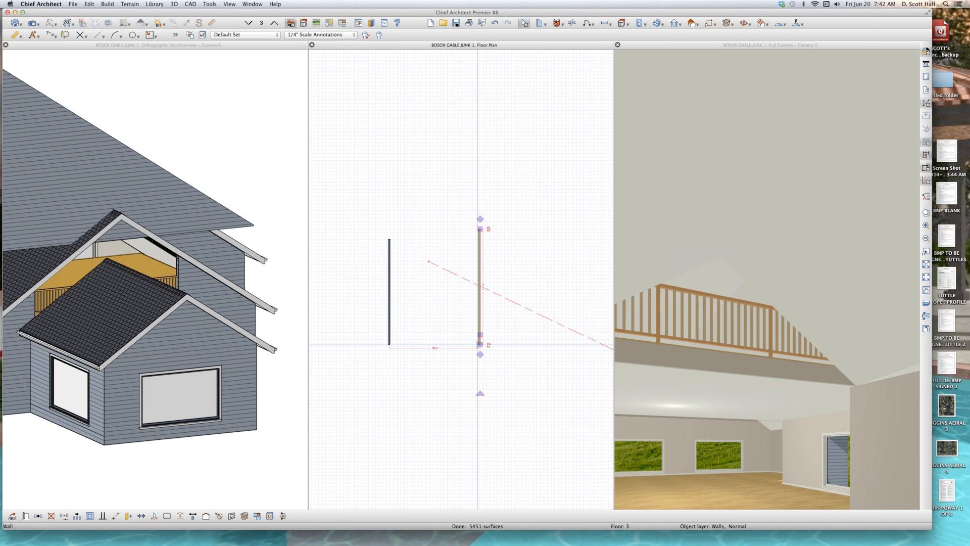
Step: Turn on Roof Cuts Wall at Bottom for the extended floor 3 wall above the smallest wing
left_click(173, 245)
scroll(173, 245, "down", 5)
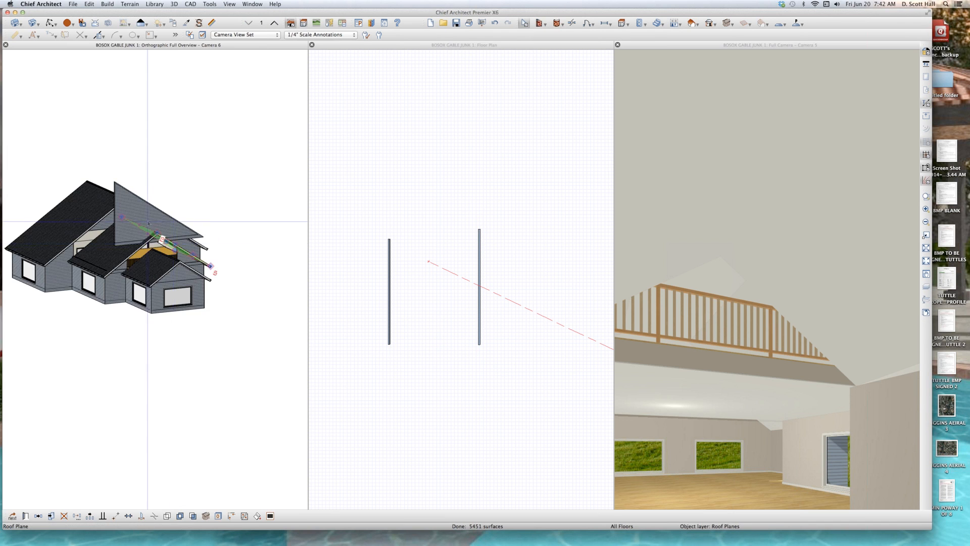
scroll(148, 231, "up", 3)
key("Escape")
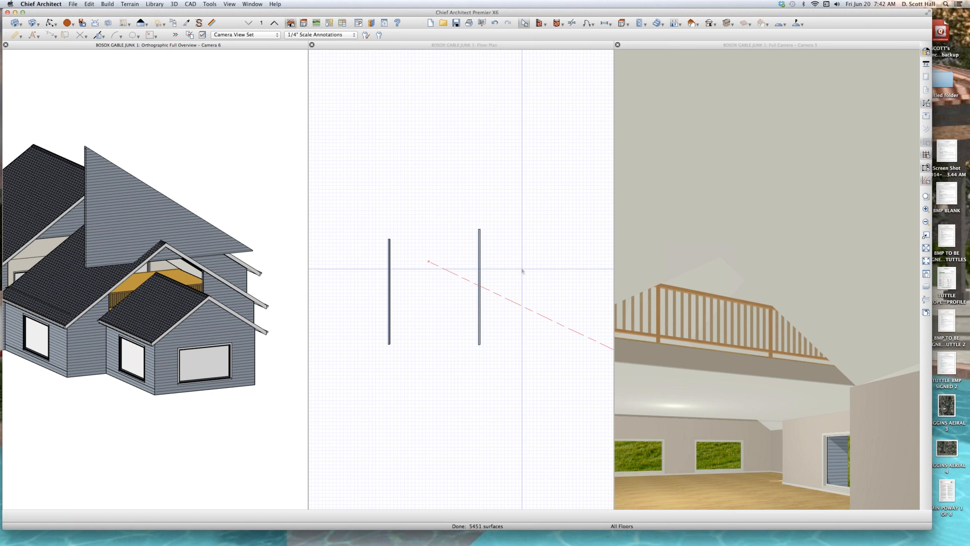
left_click(479, 241)
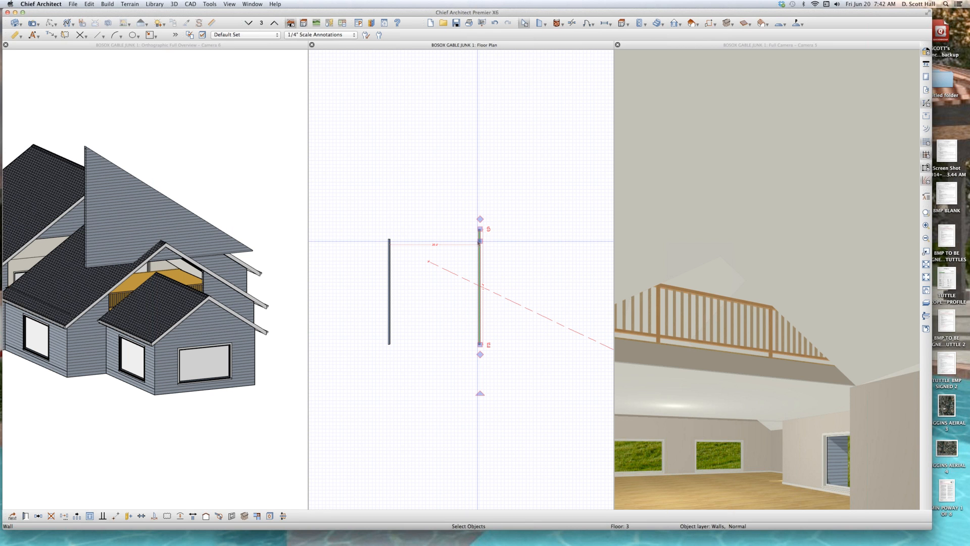
double_click(480, 233)
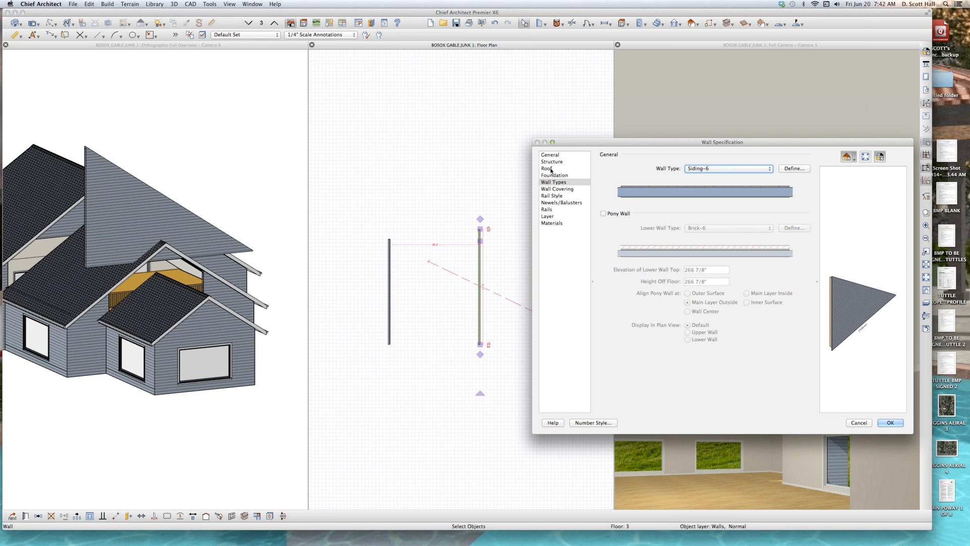
left_click(551, 170)
left_click(739, 176)
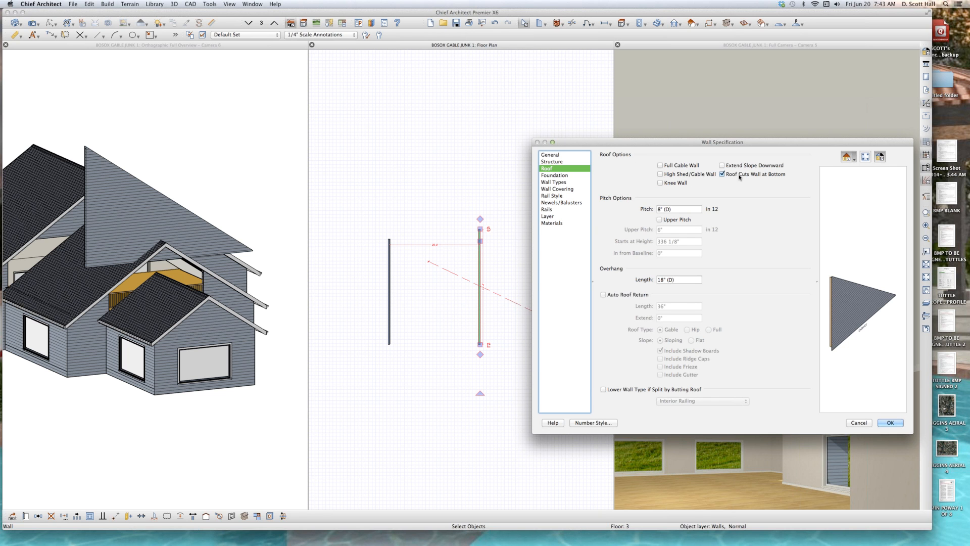
key("Return")
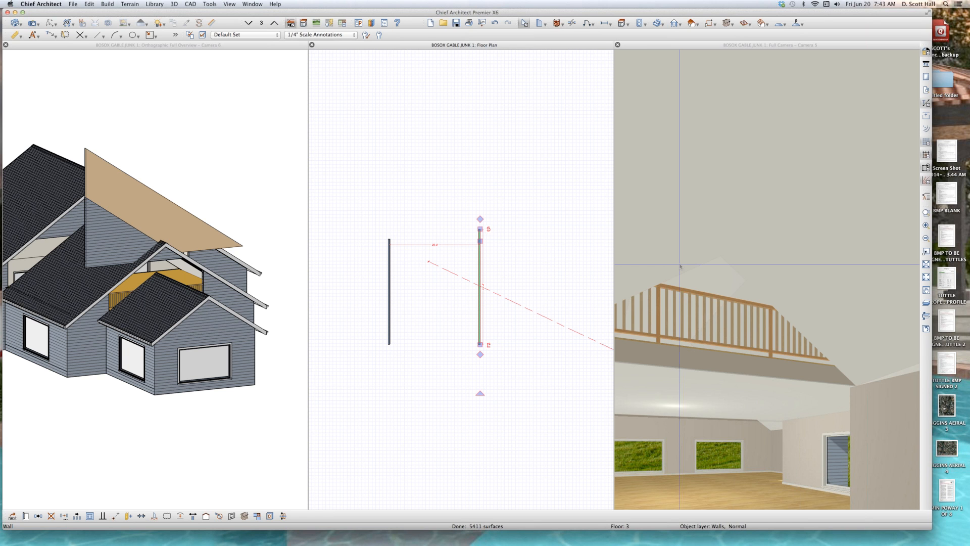
left_click(446, 286)
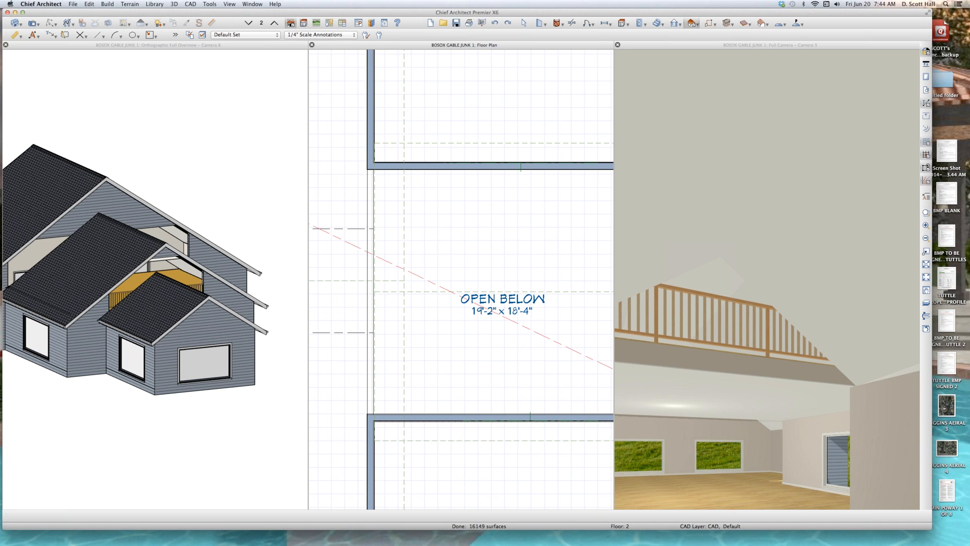
Step: In the floor 2 plan, extend the smallest wing's upper roof plane through the adjoining gable wall to its inner face
left_click(113, 295)
scroll(117, 233, "up", 3)
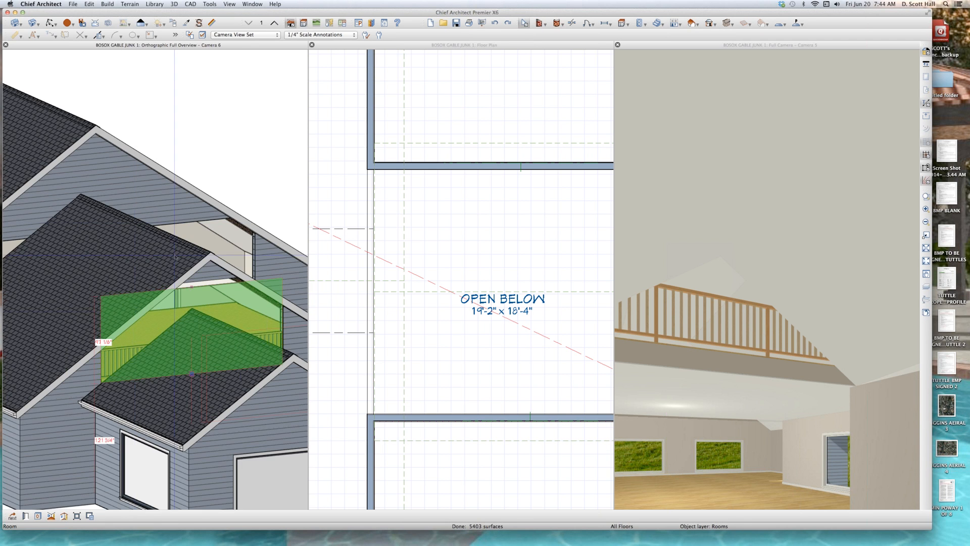
scroll(234, 298, "down", 1)
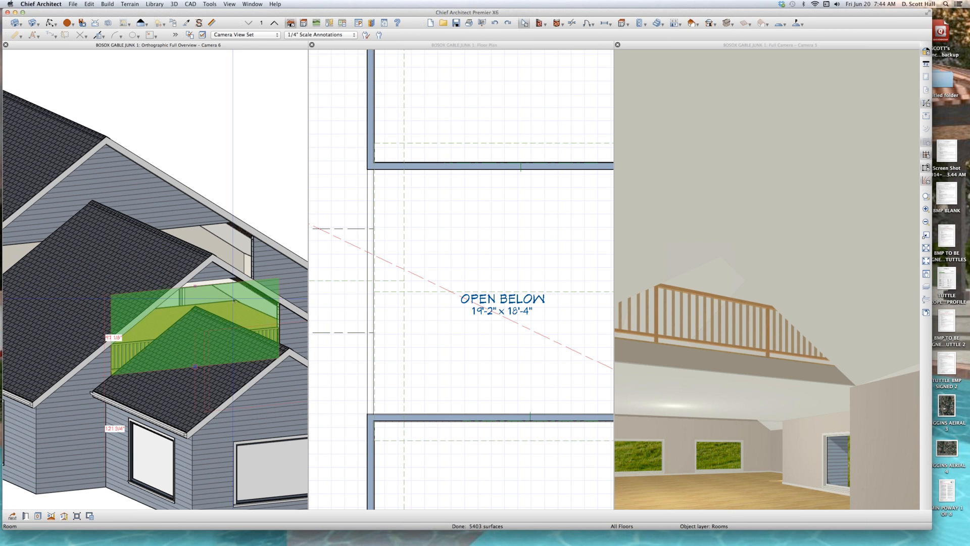
left_click(430, 292)
scroll(430, 292, "down", 5)
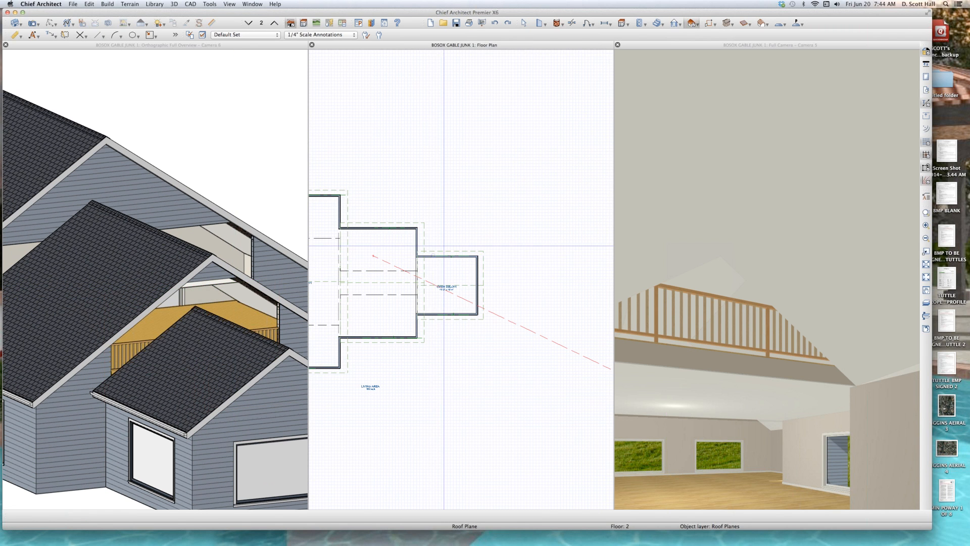
left_click(447, 252)
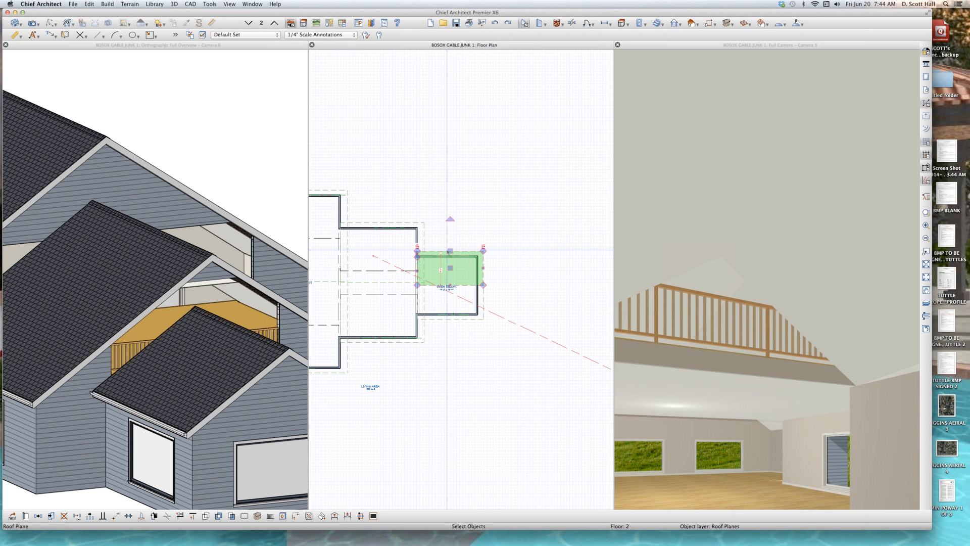
scroll(447, 250, "up", 4)
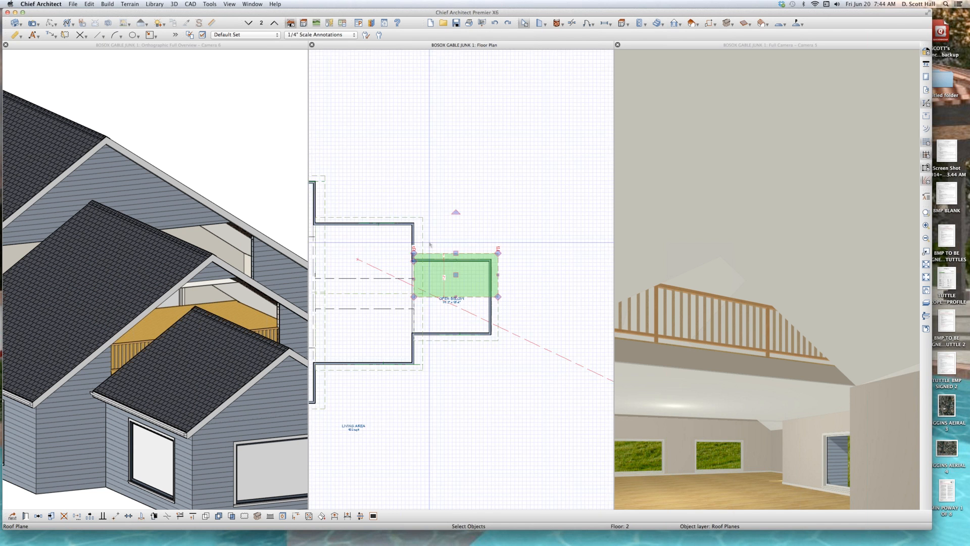
scroll(429, 245, "down", 3)
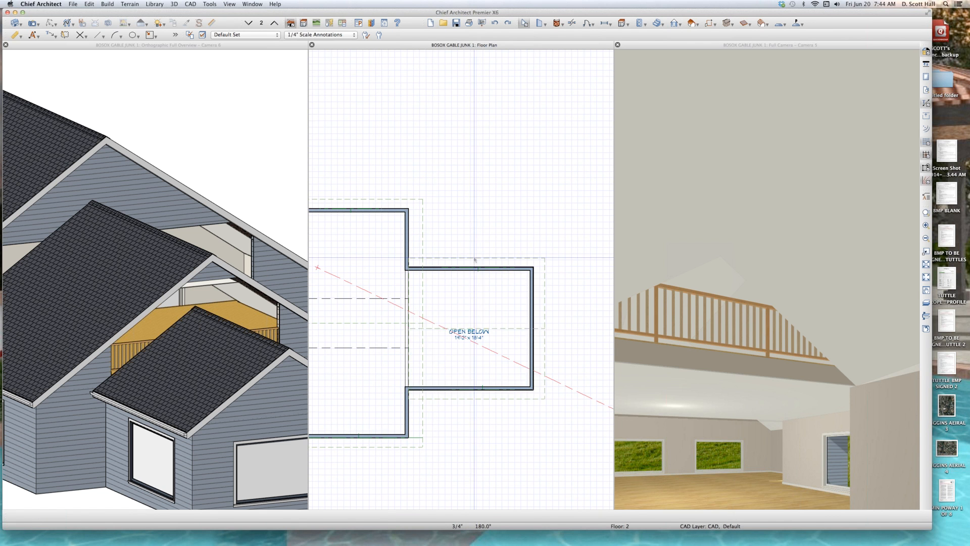
scroll(416, 296, "up", 3)
key("3")
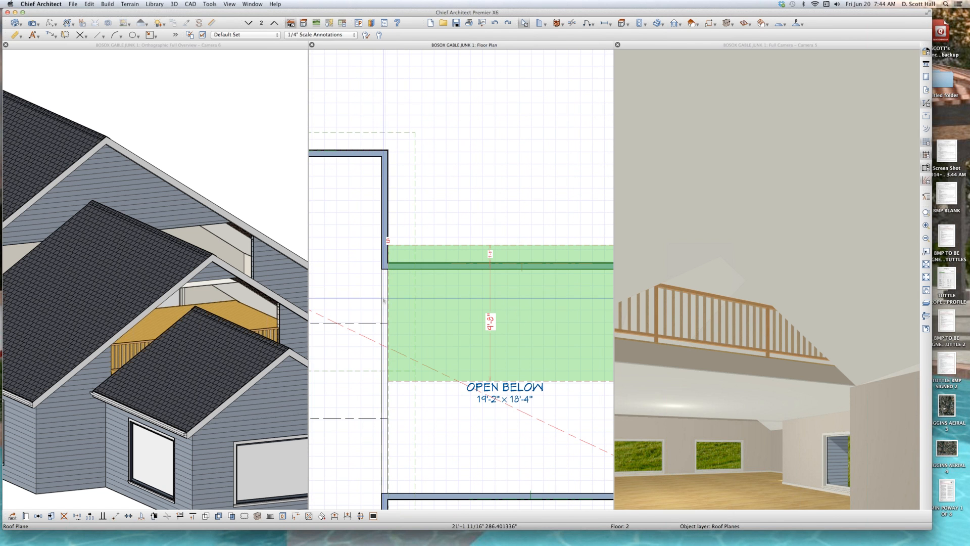
left_click_drag(388, 270, 380, 276)
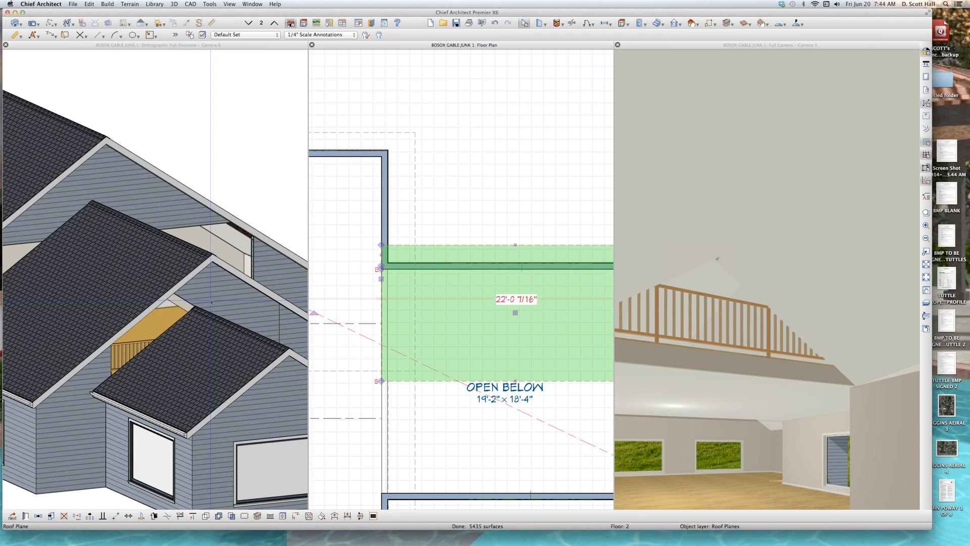
Step: Extend the smallest wing's lower roof plane in plan through the same gable wall to its inner face
scroll(418, 423, "down", 4)
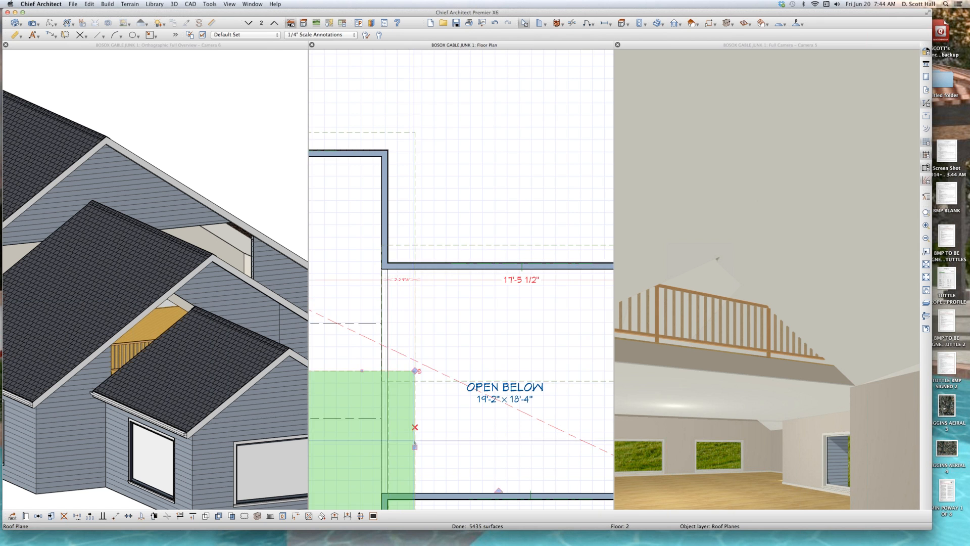
left_click(423, 444)
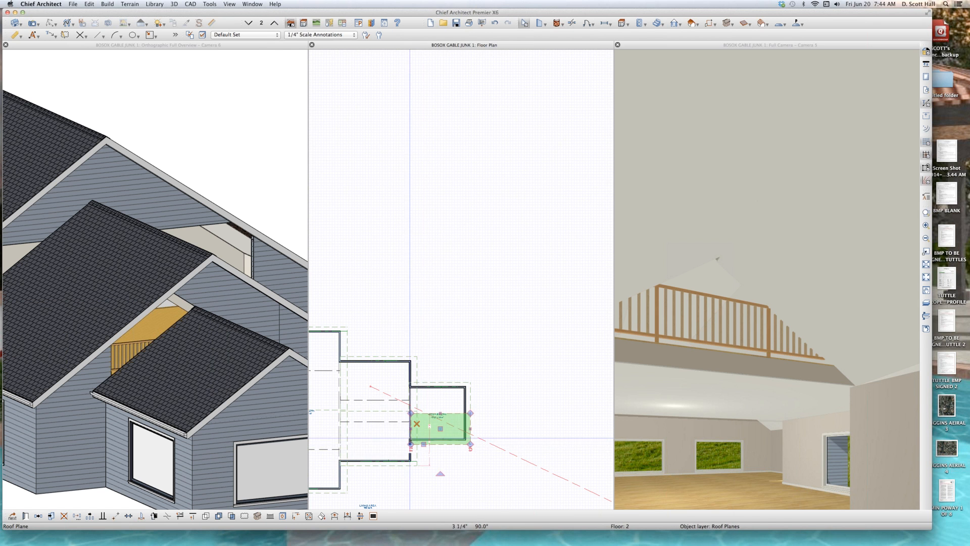
scroll(410, 439, "up", 4)
scroll(411, 441, "up", 3)
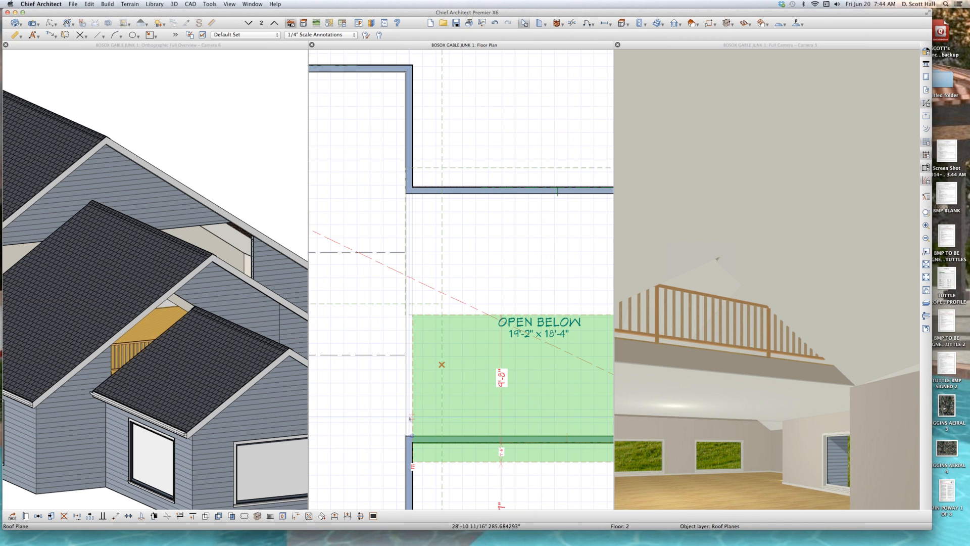
left_click_drag(413, 375, 406, 337)
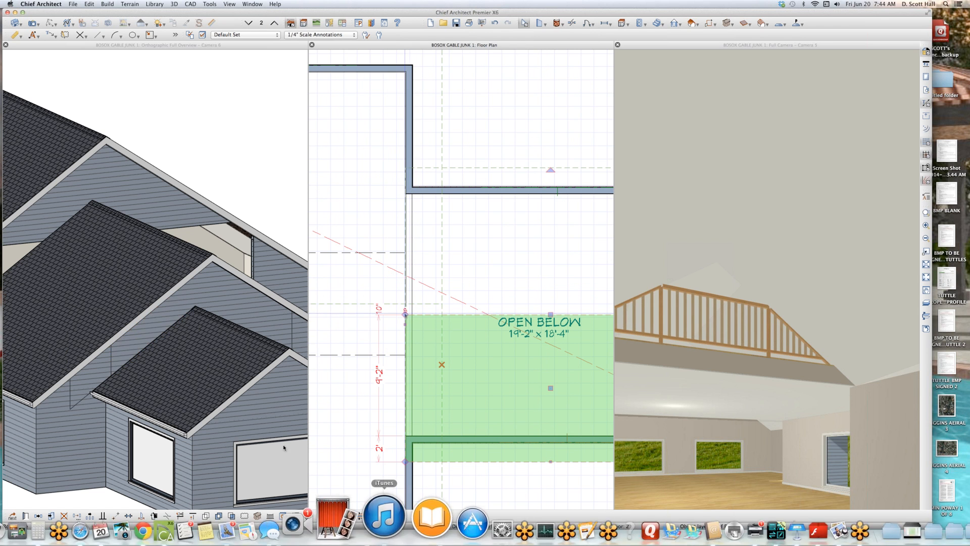
Step: Switch the full overview from line-style to textured rendering and inspect the gable wall above the smallest wing
left_click(78, 328)
scroll(78, 328, "down", 2)
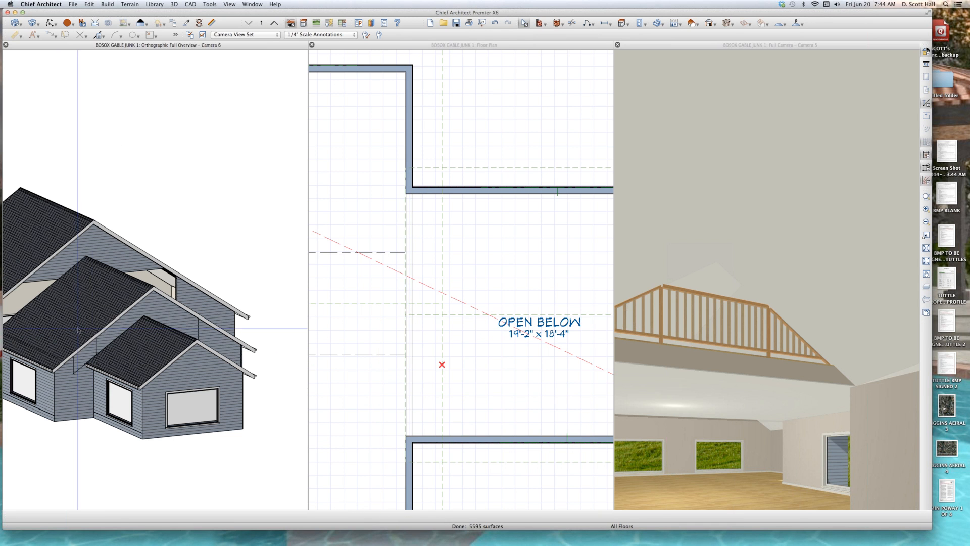
left_click(160, 315)
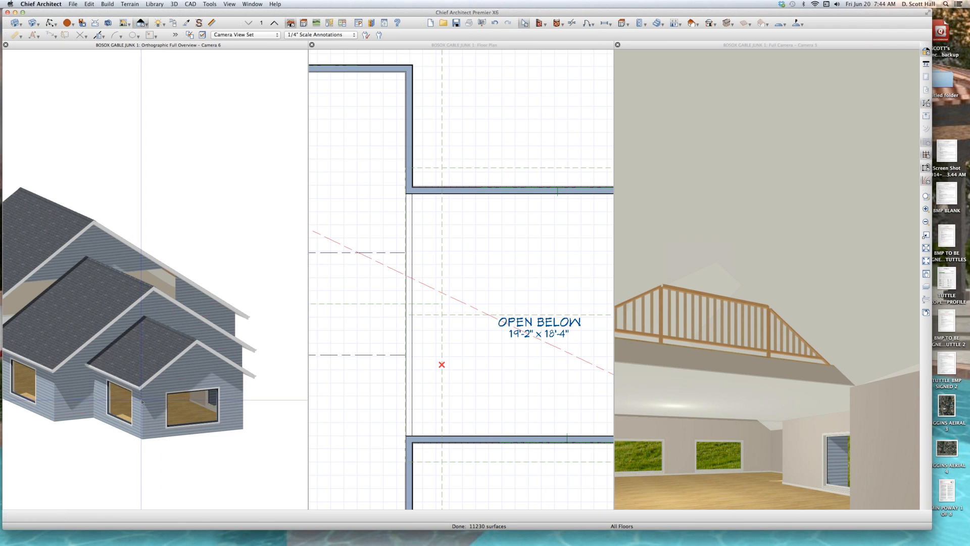
left_click(141, 404)
left_click(140, 360)
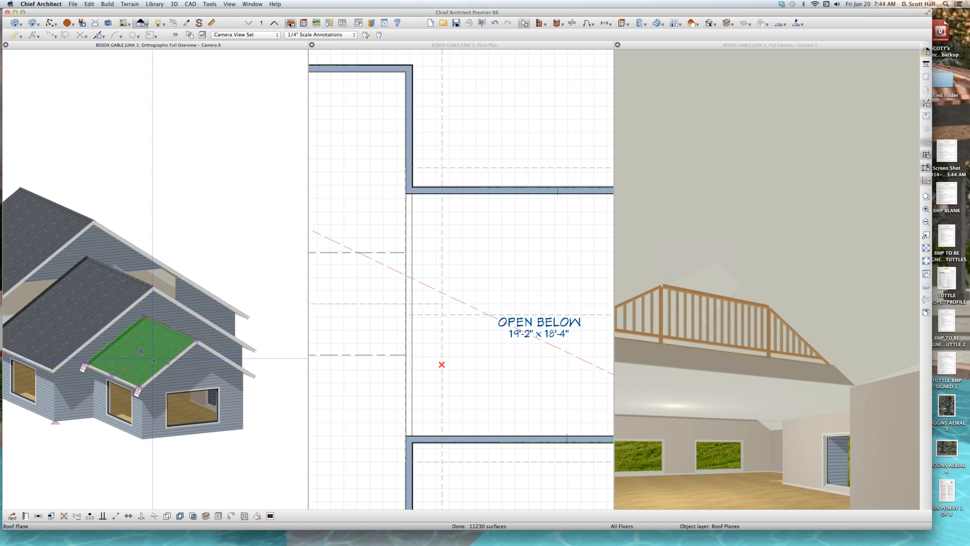
key("Escape")
scroll(157, 334, "up", 2)
scroll(158, 333, "up", 2)
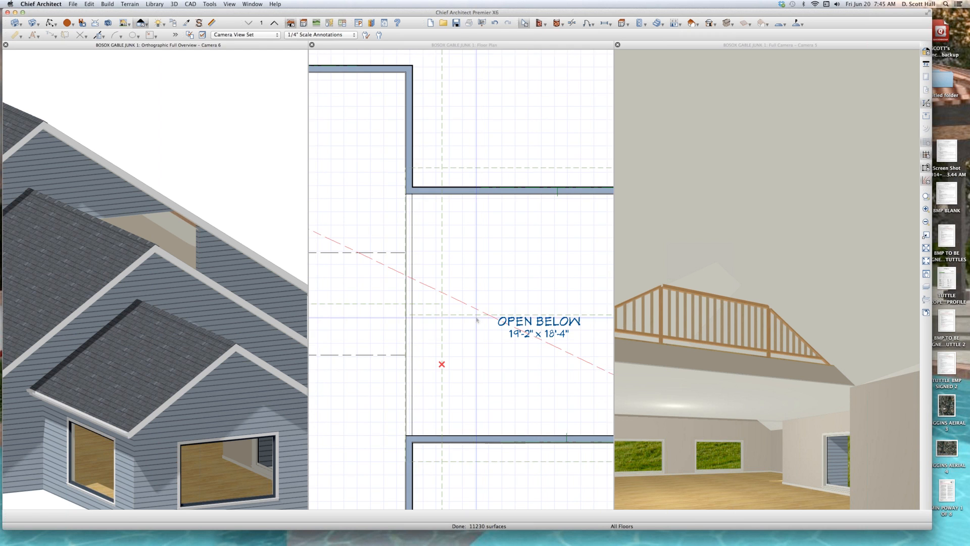
Step: Create a full camera inside floor 2 aimed toward the smallest wing and inspect the loft railing beneath the gable opening
left_click(477, 320)
scroll(477, 320, "down", 10)
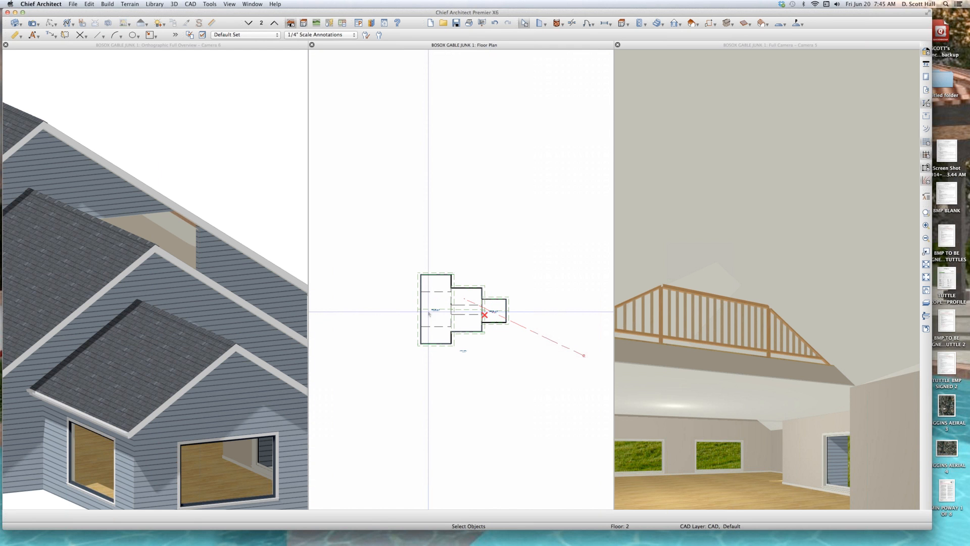
key("c")
scroll(447, 306, "up", 1)
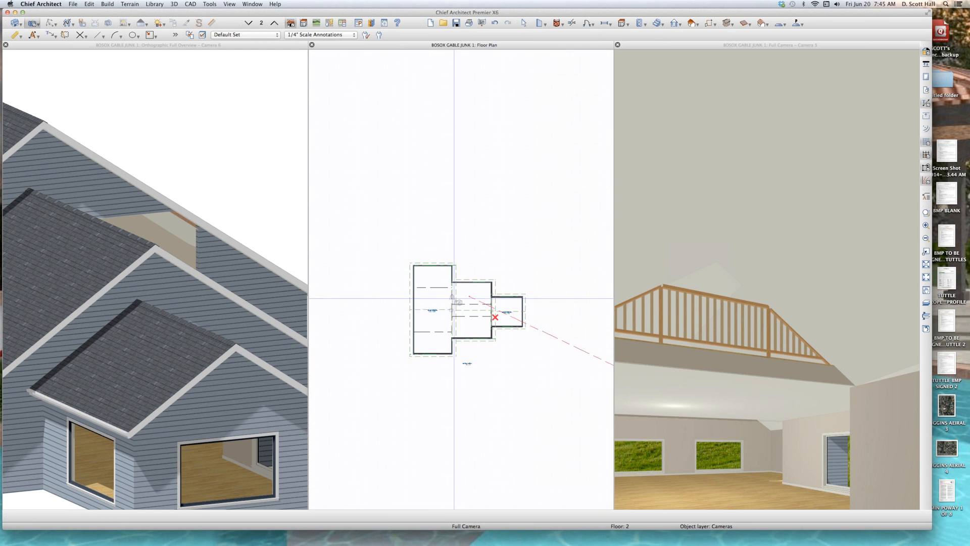
left_click_drag(459, 297, 502, 297)
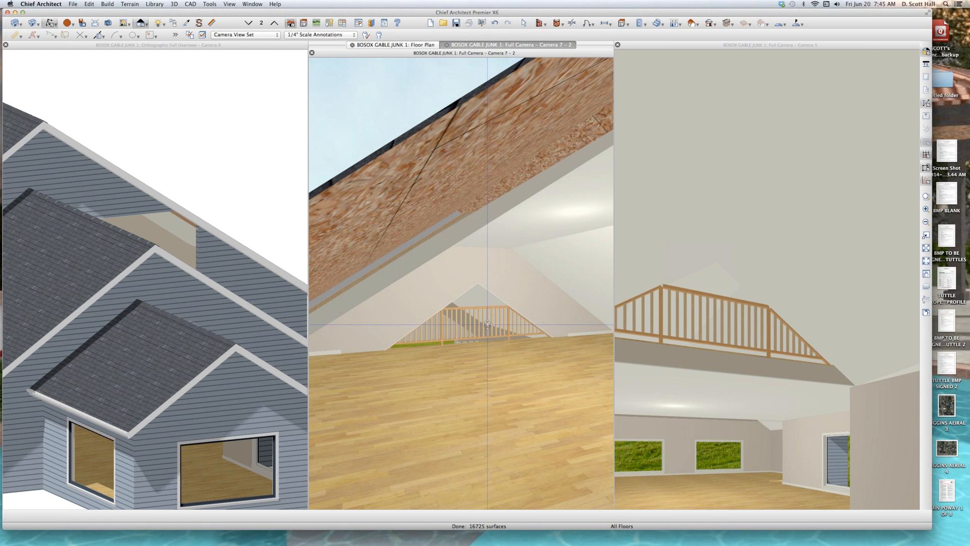
scroll(496, 269, "up", 3)
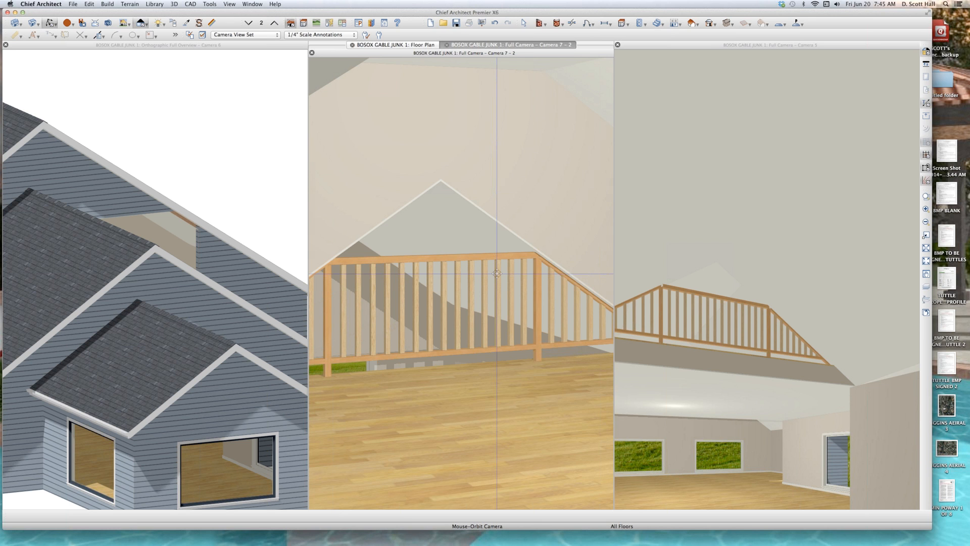
scroll(497, 273, "down", 3)
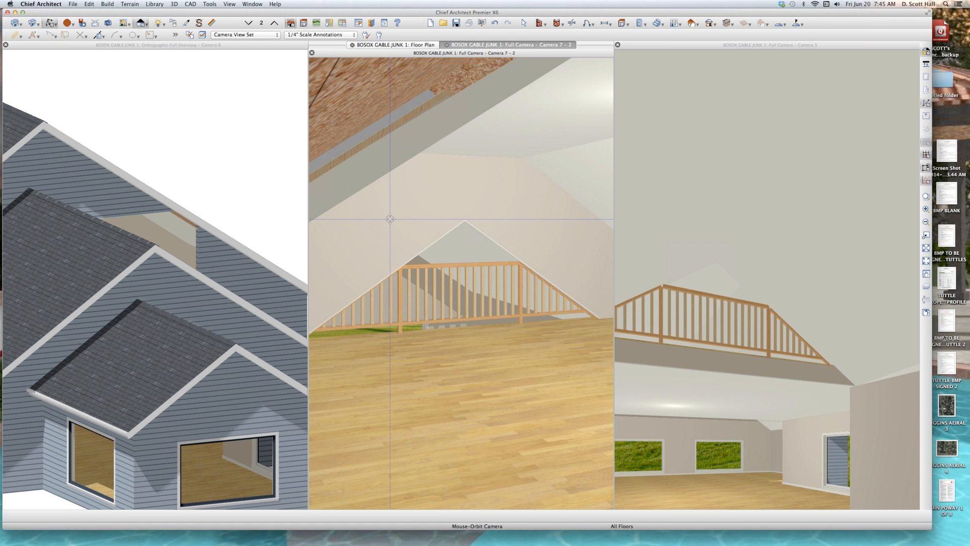
Step: Close the floor 2 camera and turn off Use Room Ceiling Finish for both roof planes of the smallest wing
left_click_drag(390, 221, 390, 223)
key("super+w")
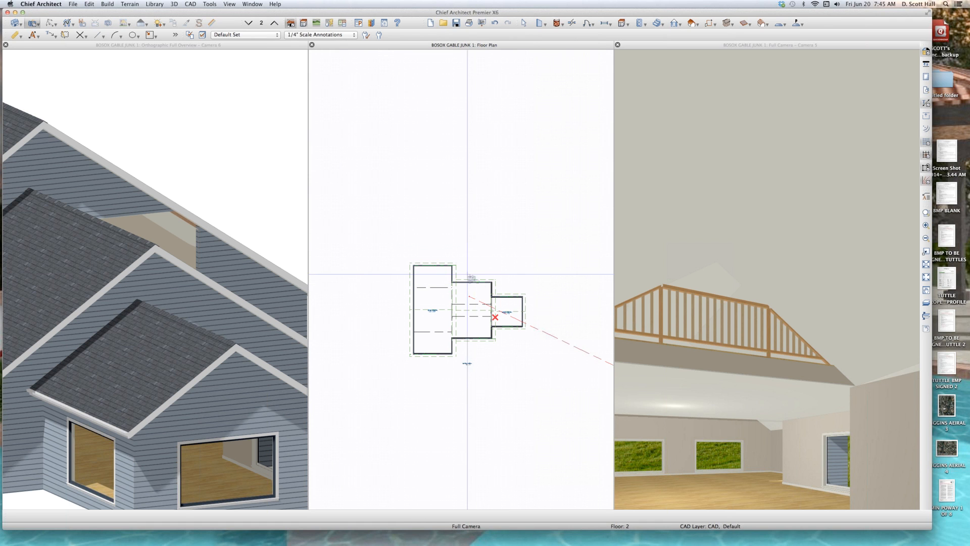
scroll(492, 311, "up", 5)
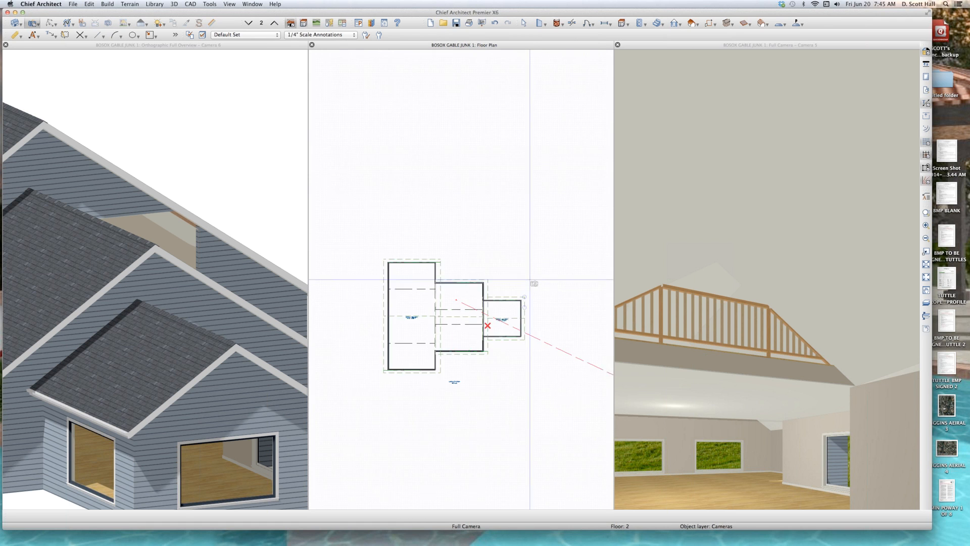
left_click(491, 313)
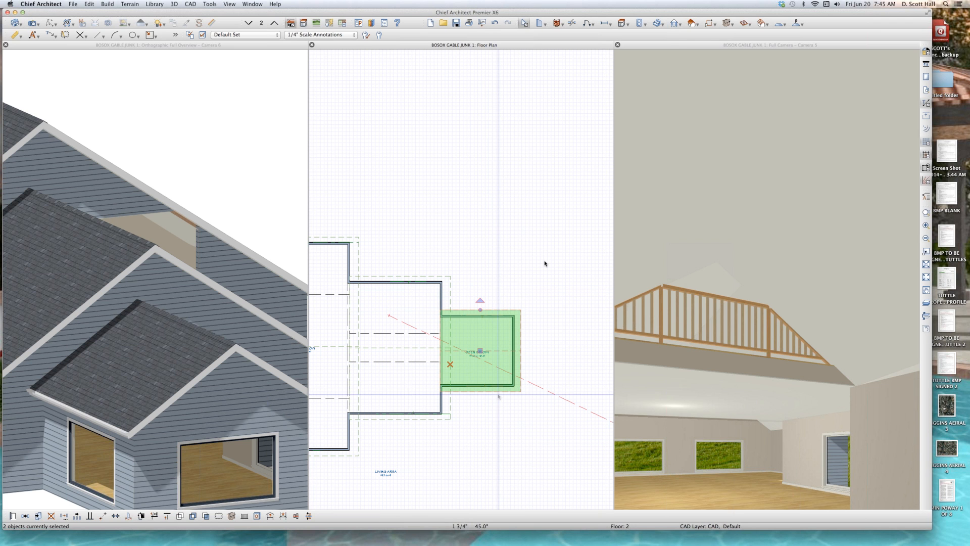
key("Return")
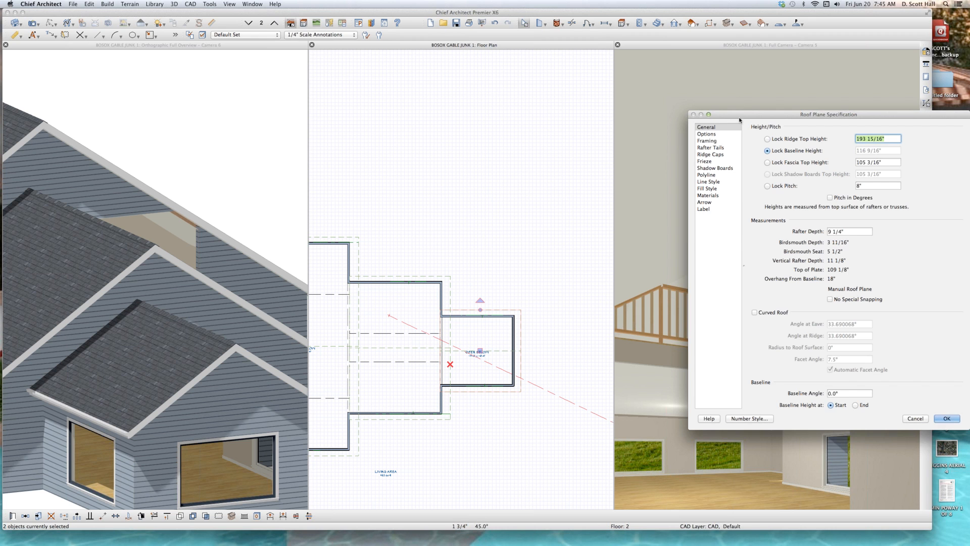
left_click(720, 134)
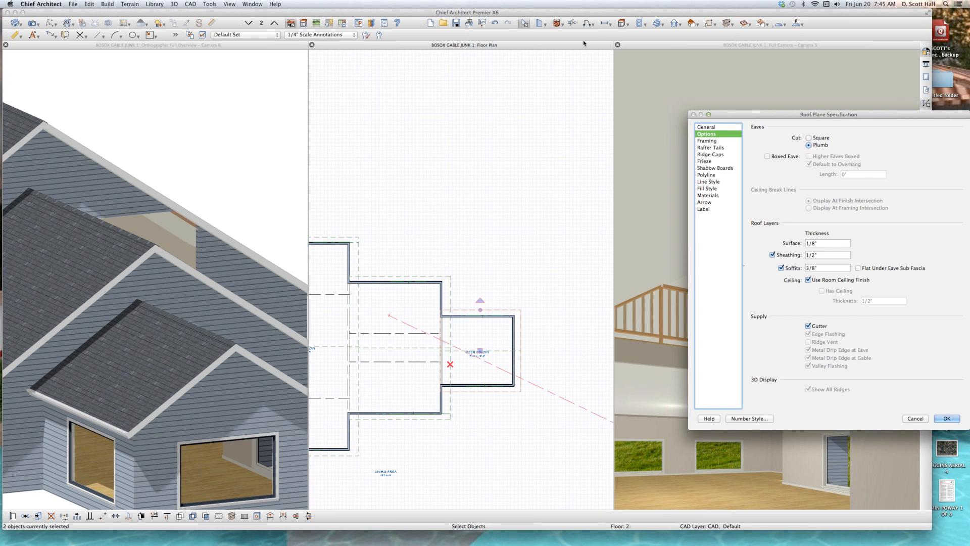
left_click_drag(808, 114, 476, 44)
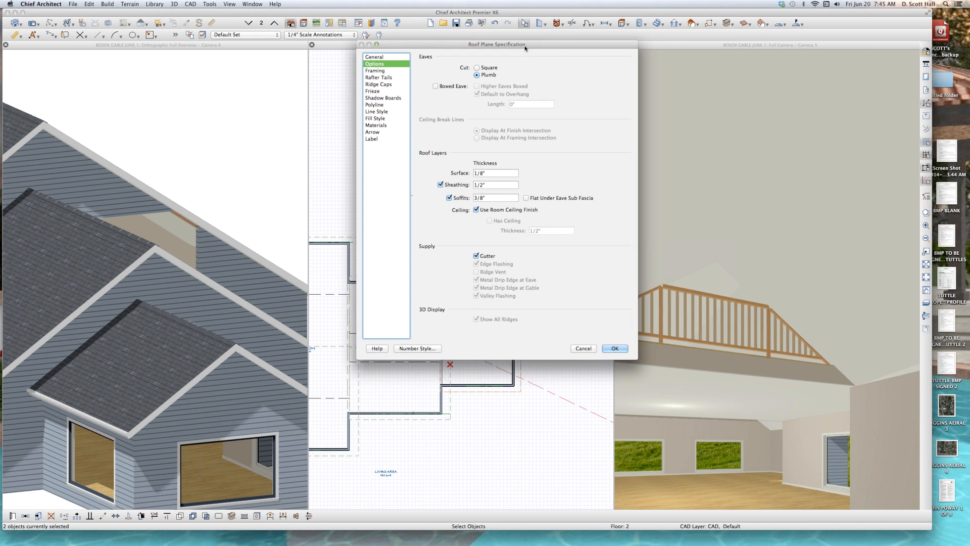
left_click(476, 210)
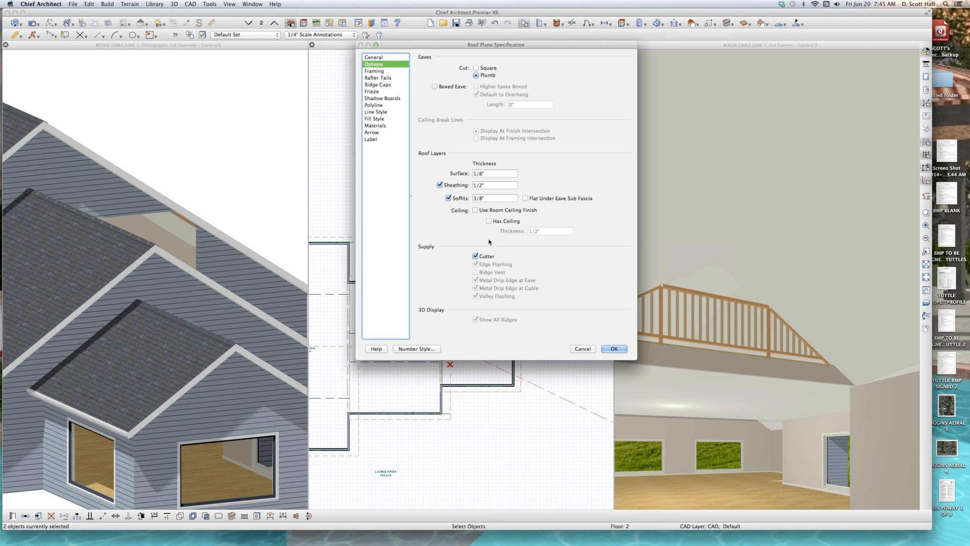
key("Return")
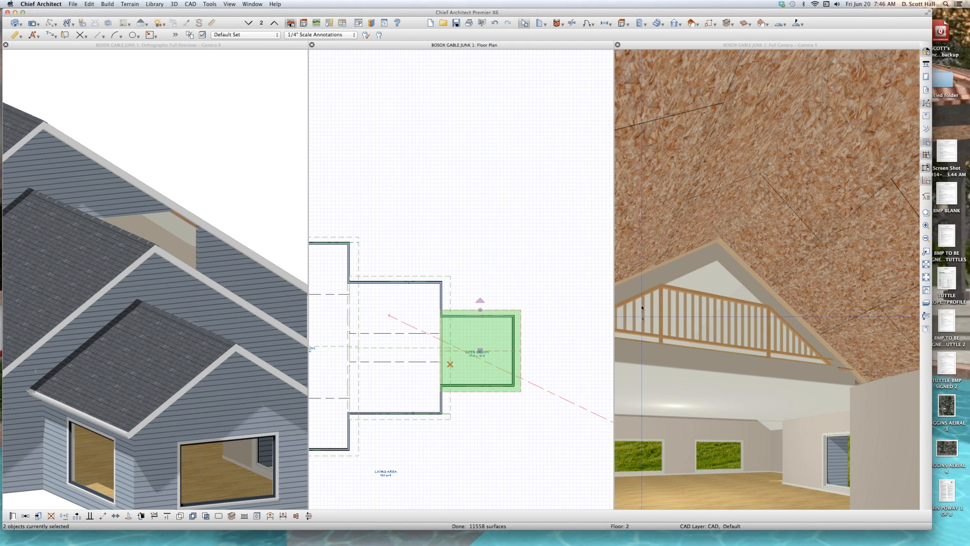
Step: Reopen the specification of the smallest wing's two roof planes and enable Has Ceiling
key("super+e")
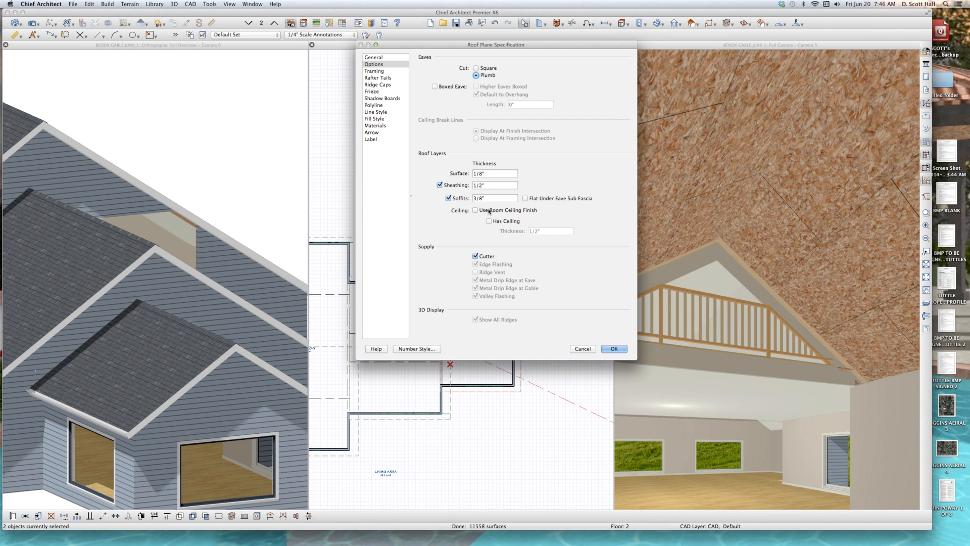
left_click(505, 222)
key("Return")
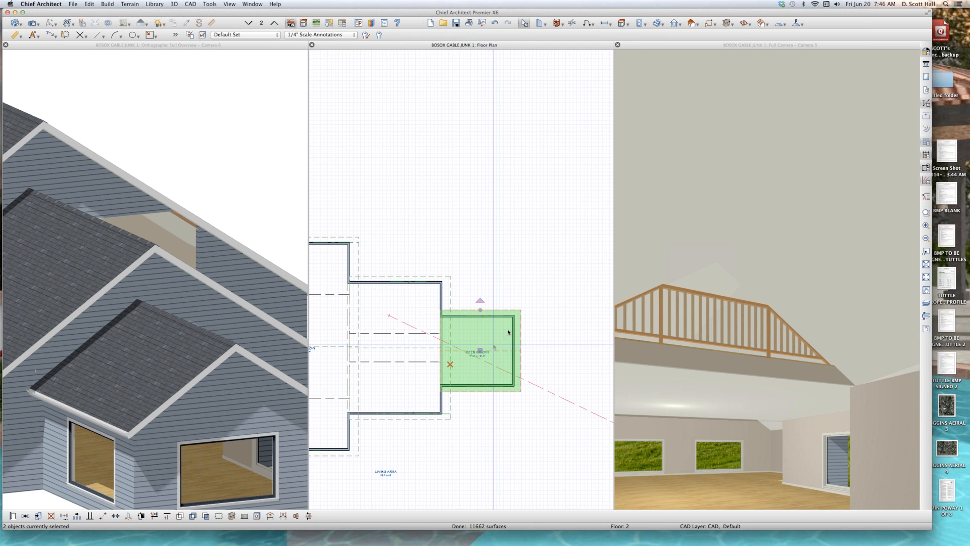
Step: Switch the smallest wing's two roof planes back to Use Room Ceiling Finish
double_click(508, 332)
left_click(506, 210)
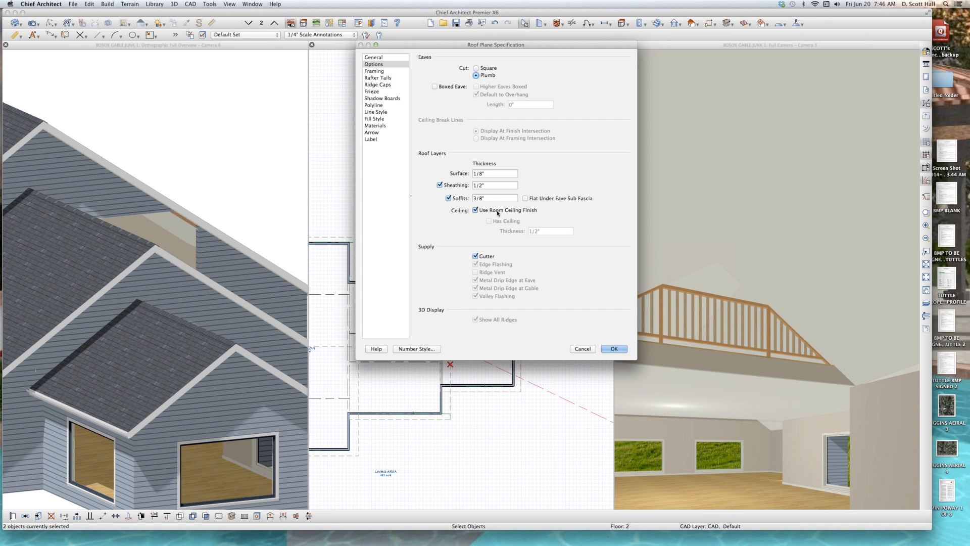
left_click(616, 349)
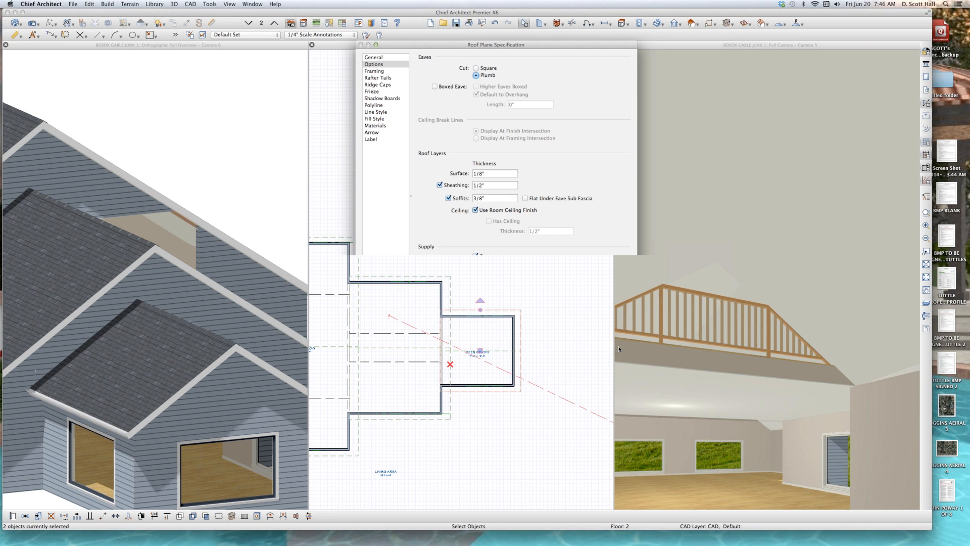
Step: Check the rooms in the smallest wing on floors 2 and 1 and the sloped roof plane above them in the camera view
left_click(491, 340)
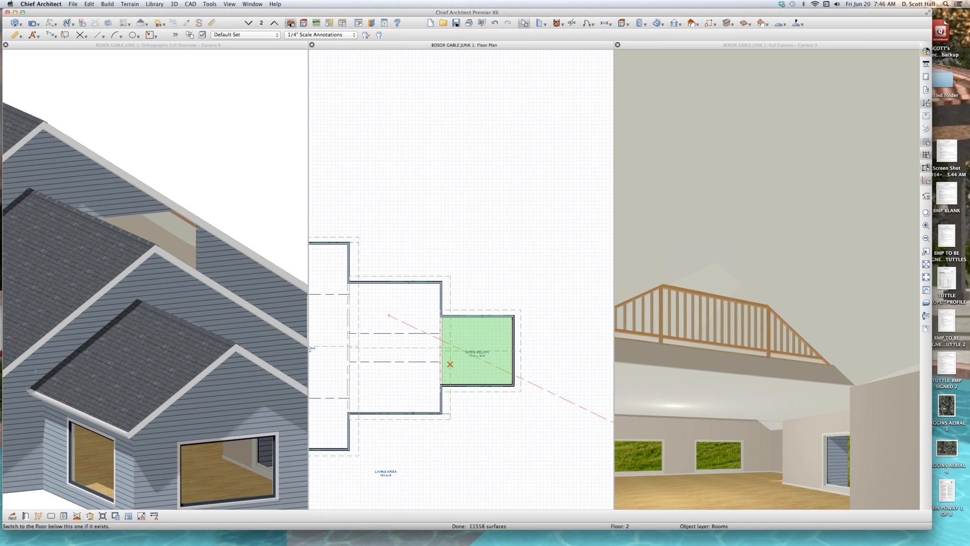
left_click(248, 23)
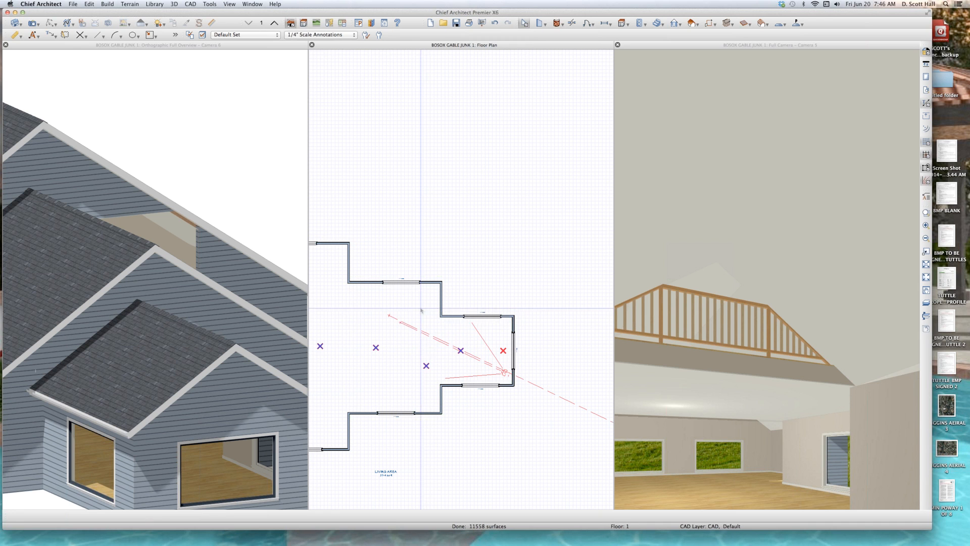
left_click(494, 335)
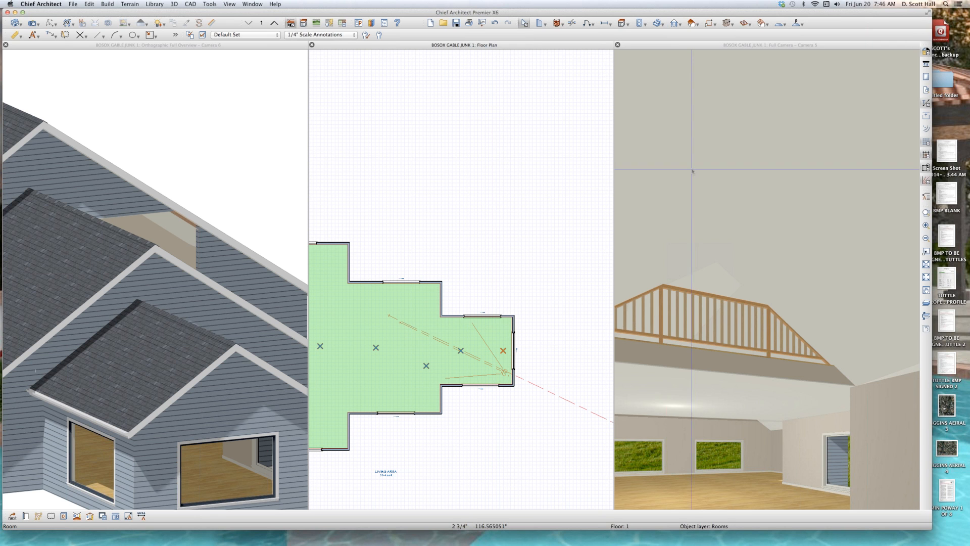
left_click(803, 262)
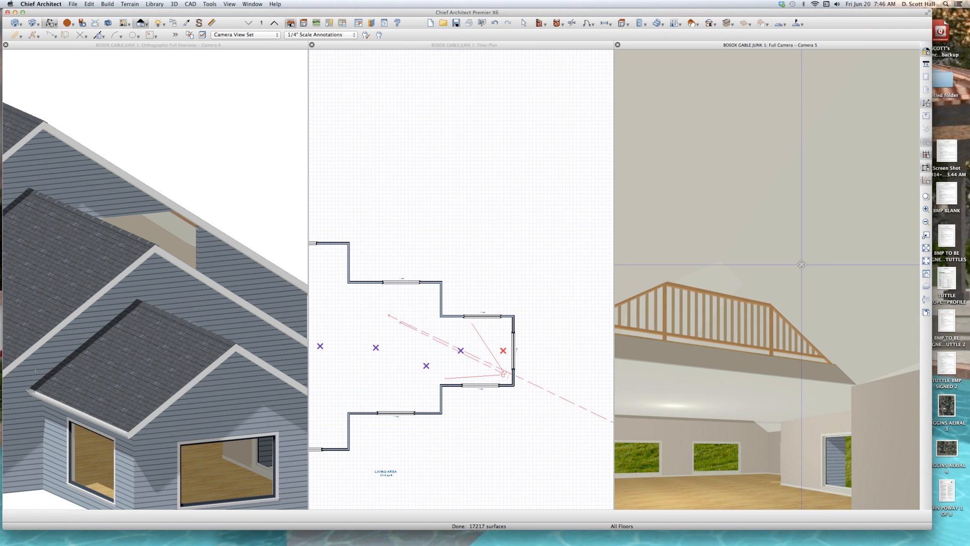
left_click(803, 266)
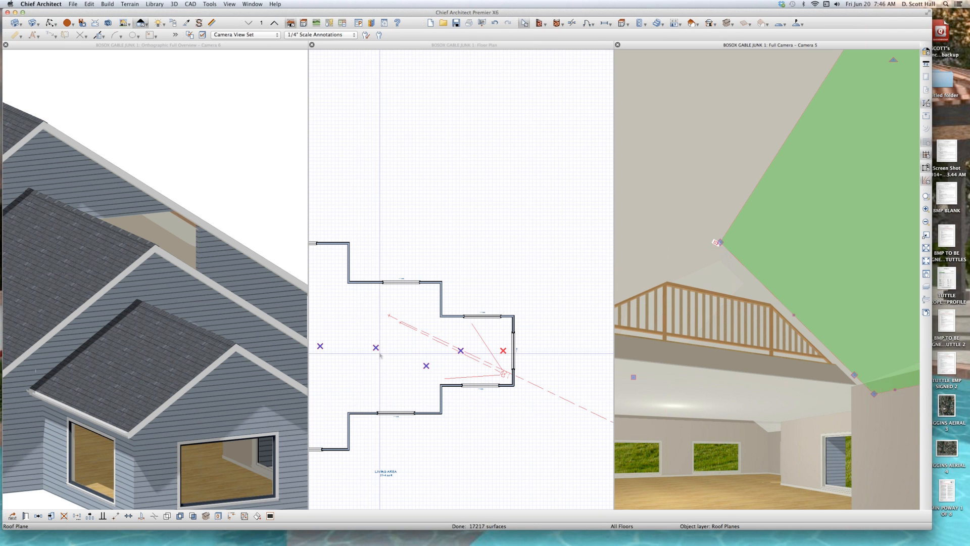
left_click(460, 331)
left_click(460, 331)
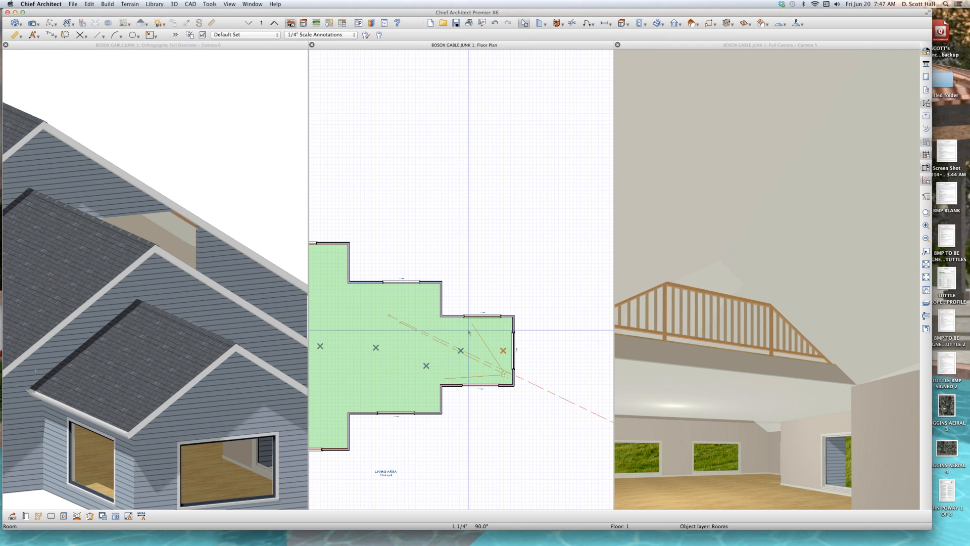
Step: On floor 2, set both roof planes of the smallest wing to Has Ceiling with Use Room Ceiling Finish off
key("Page_Up")
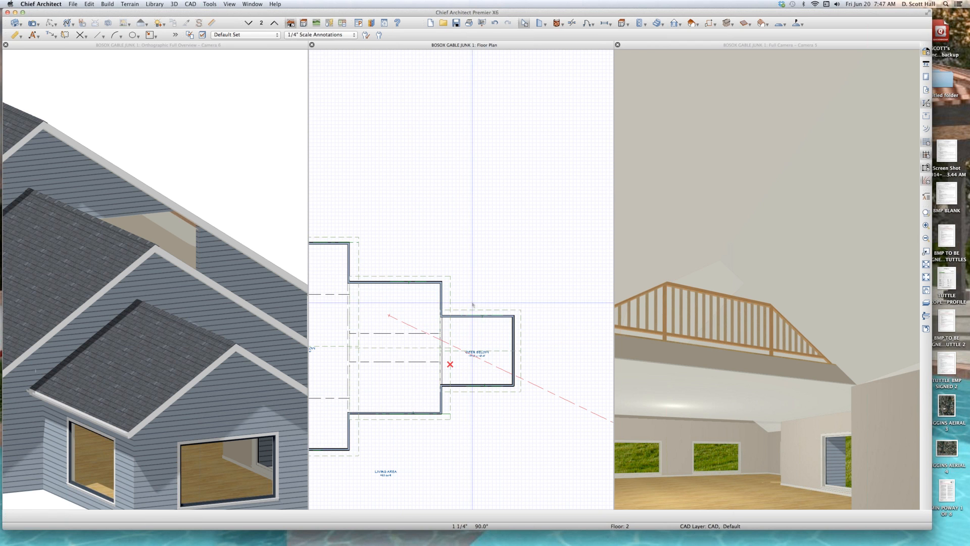
left_click(477, 316)
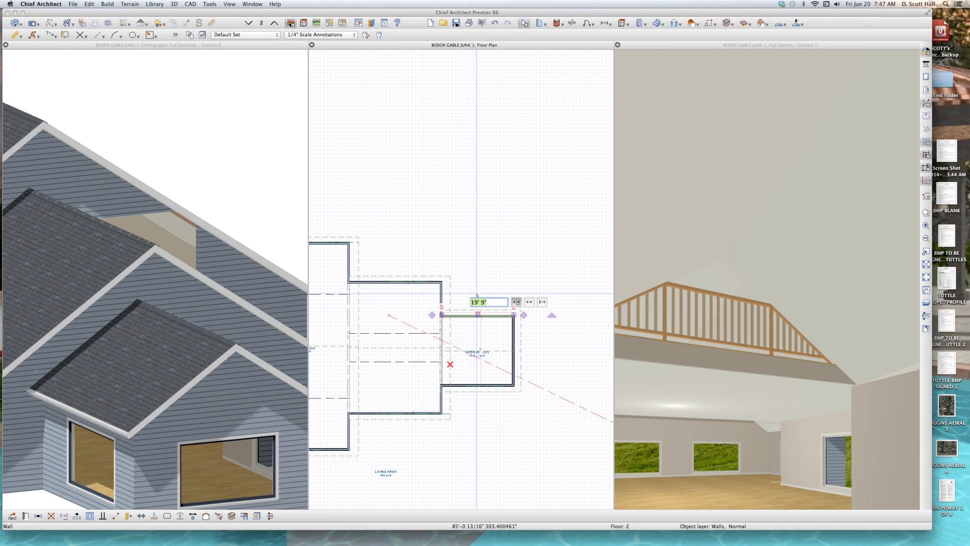
left_click(492, 308)
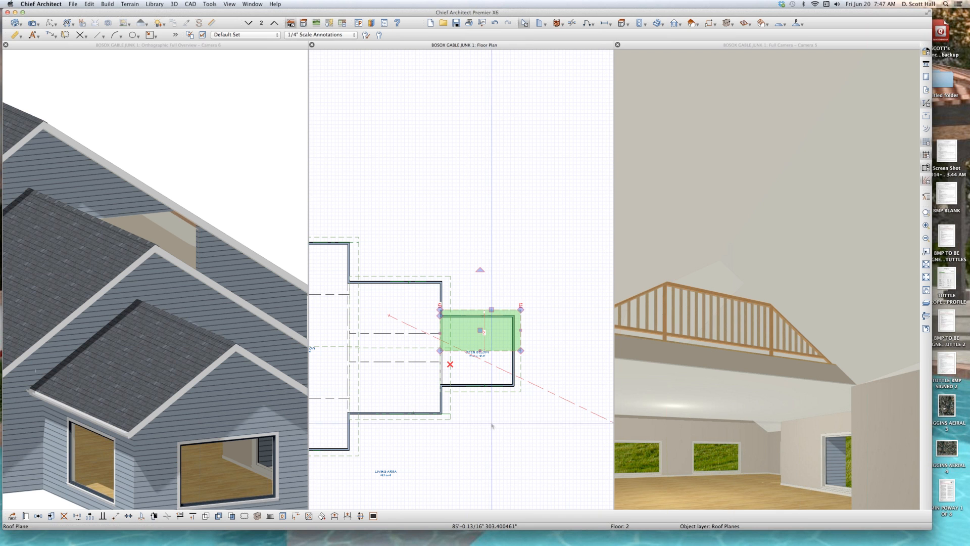
left_click(504, 393, "shift")
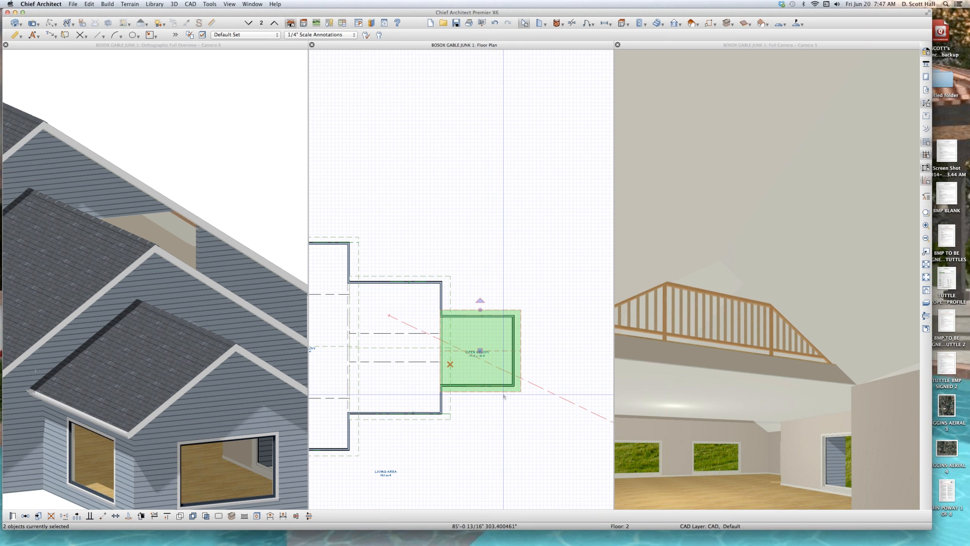
double_click(503, 395)
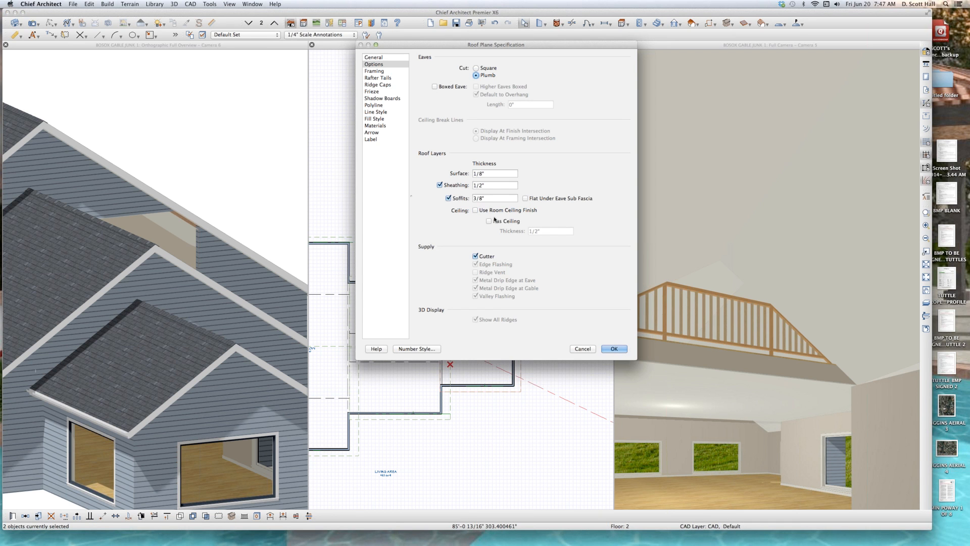
left_click(497, 221)
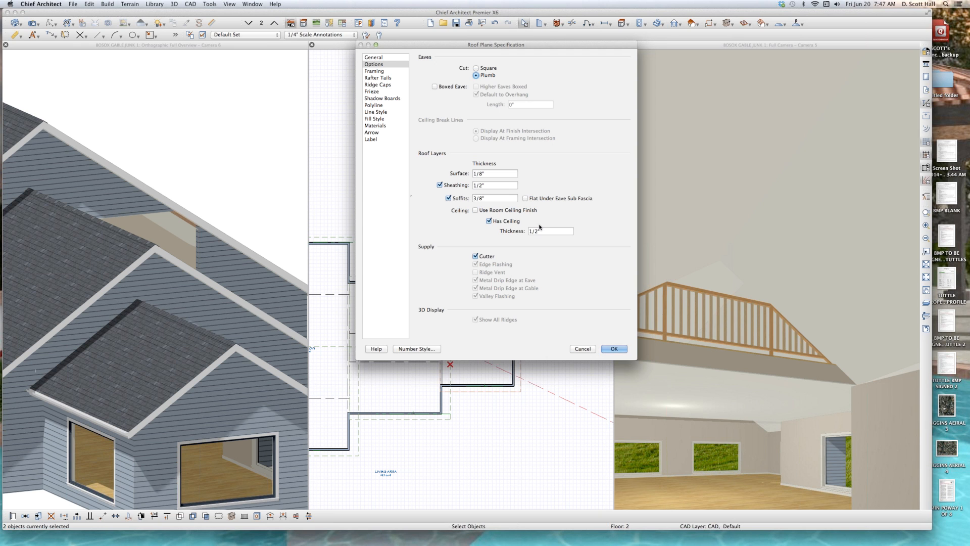
Step: Assign the library's maple flooring material Light - MP Plank to the Ceiling Surface of both selected roof planes
left_click(377, 126)
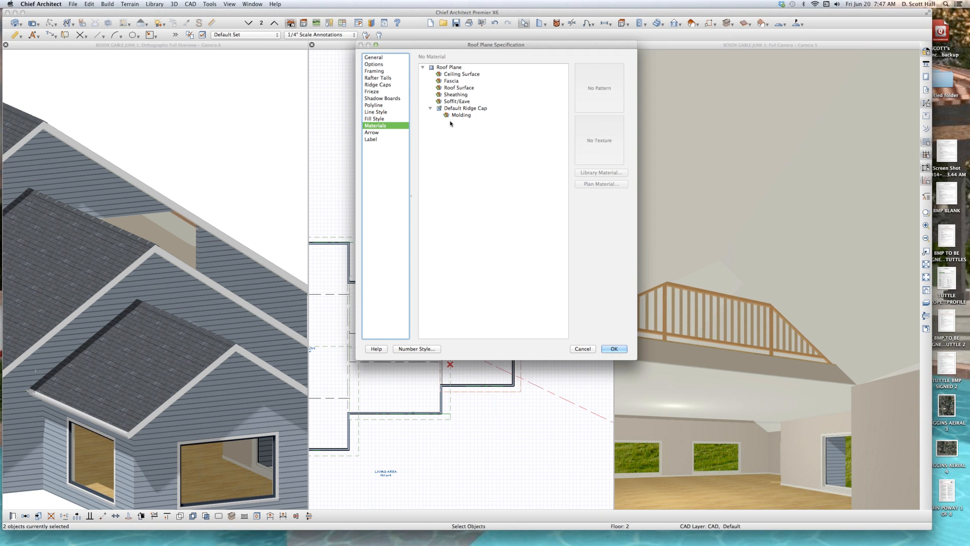
left_click(460, 75)
left_click(601, 184)
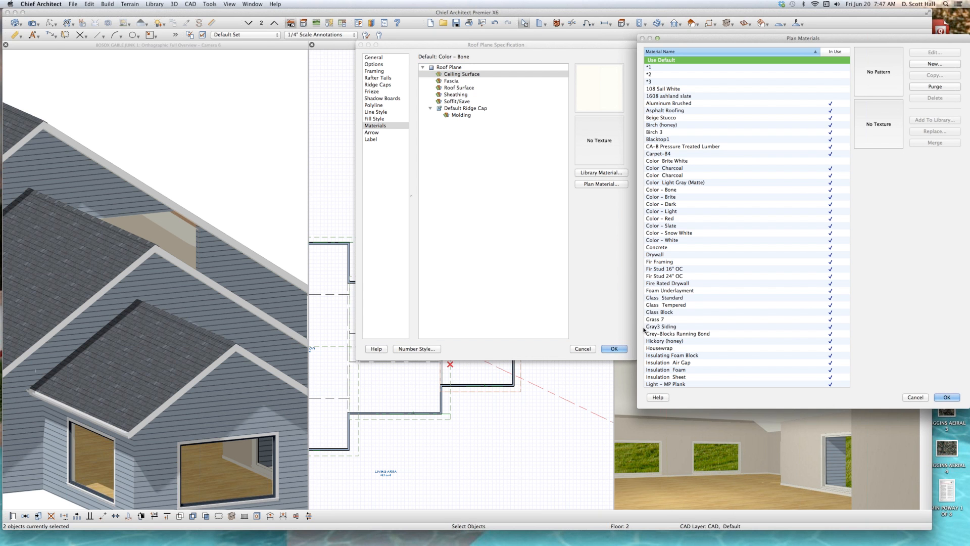
left_click(915, 398)
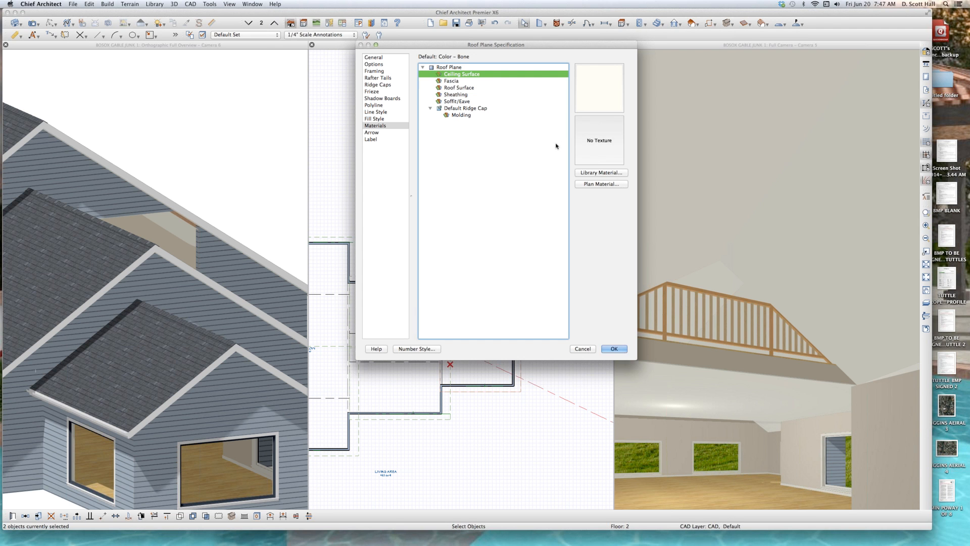
left_click(604, 172)
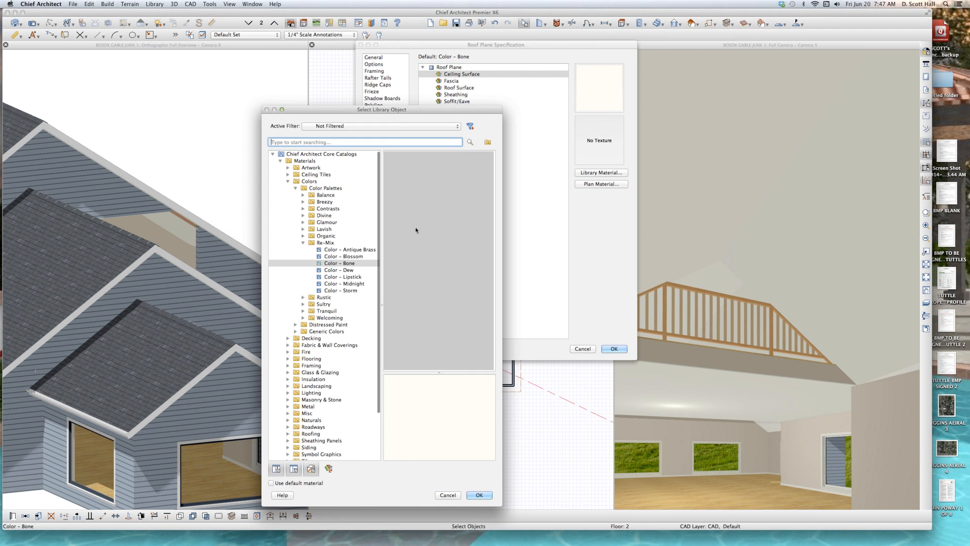
left_click(288, 358)
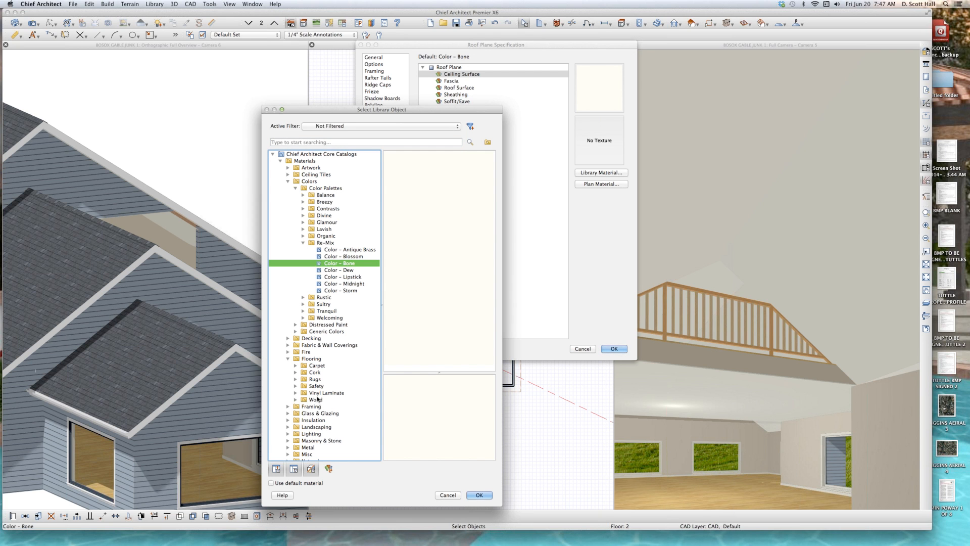
left_click(316, 400)
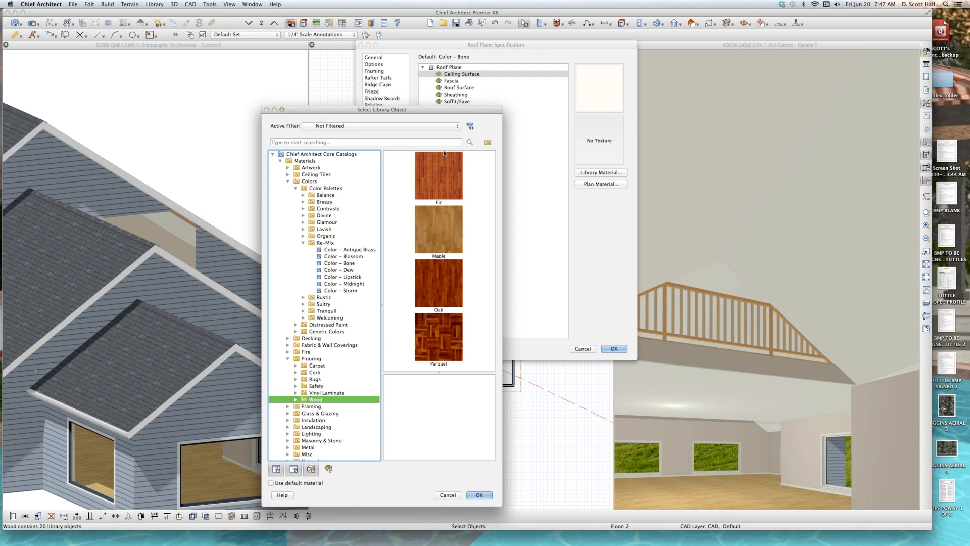
double_click(436, 213)
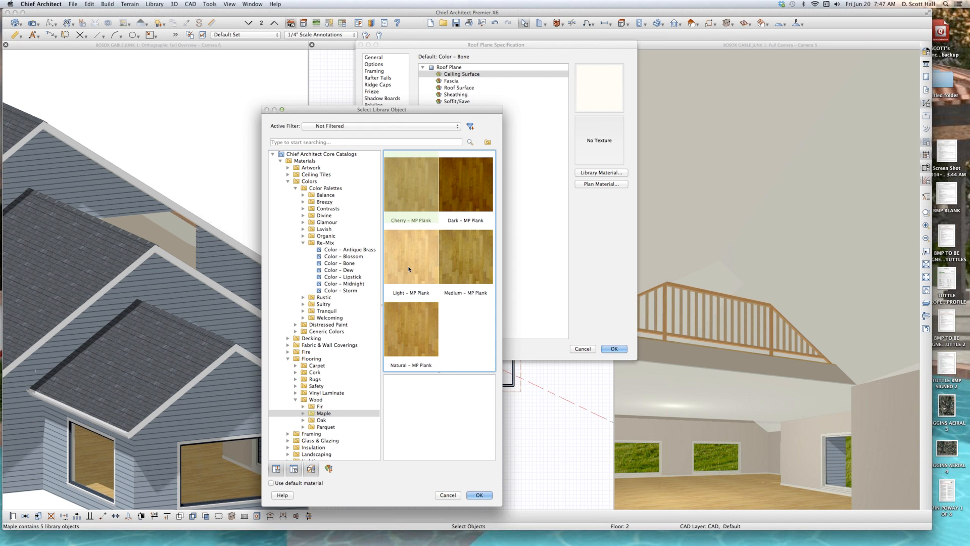
left_click(629, 348)
left_click(480, 495)
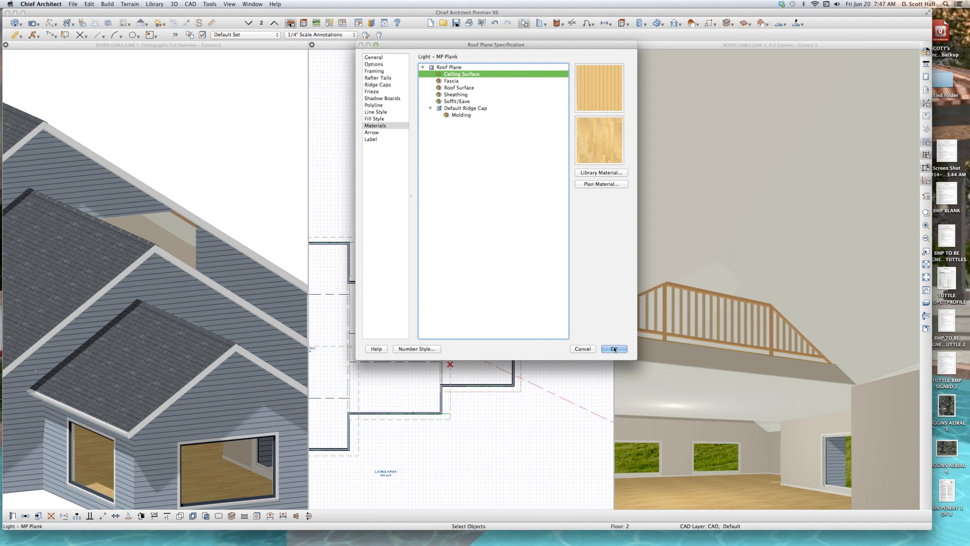
left_click(614, 349)
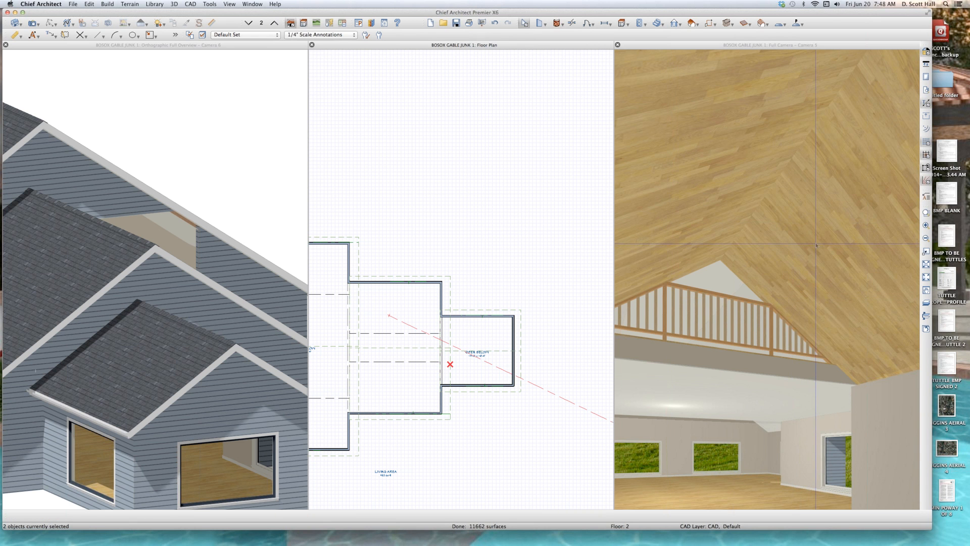
Step: Set the texture angle of the smallest wing's Light - MP Plank ceiling material to 90° and inspect the ceiling in the camera view
left_click(774, 265)
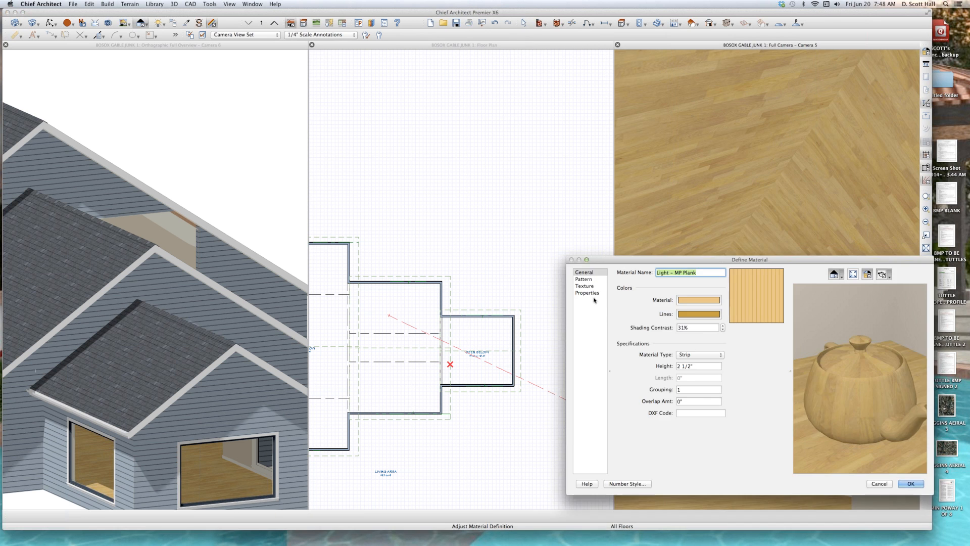
left_click(596, 287)
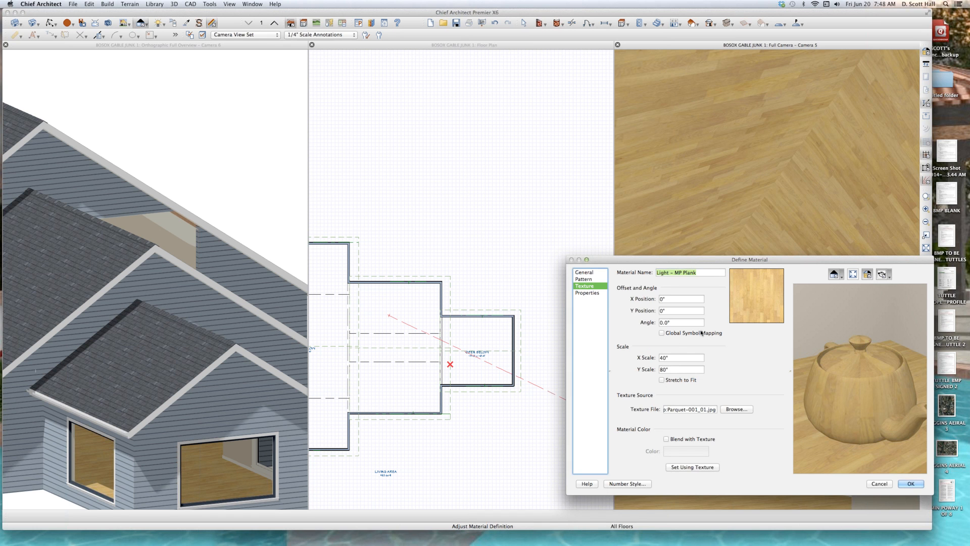
left_click(681, 311)
key("Tab")
type("90")
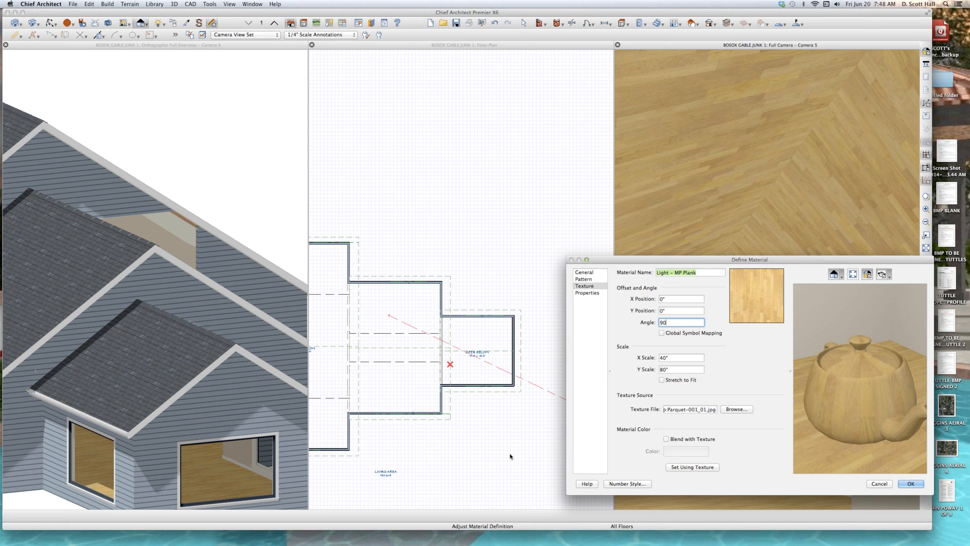
key("Return")
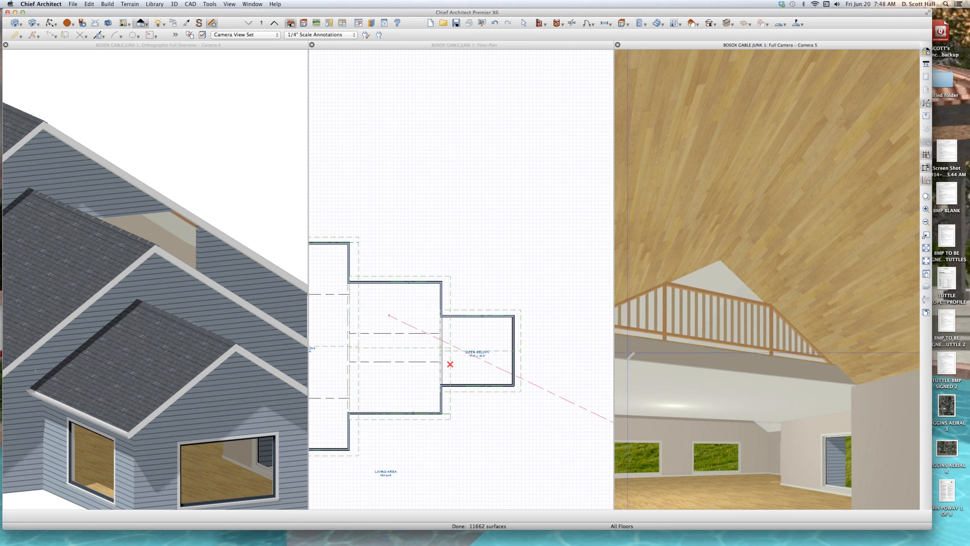
key("space")
left_click(744, 352)
scroll(744, 354, "down", 3)
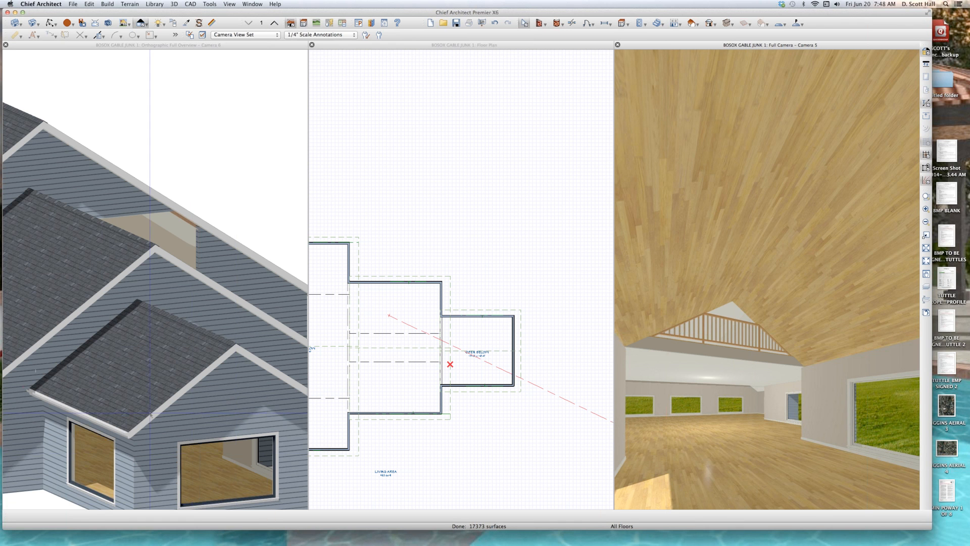
scroll(390, 366, "down", 3)
Step: Examine the middle wing's room on floor 2, the walls on floor 3, and the sloped roof plane beside the loft railing
left_click(391, 366)
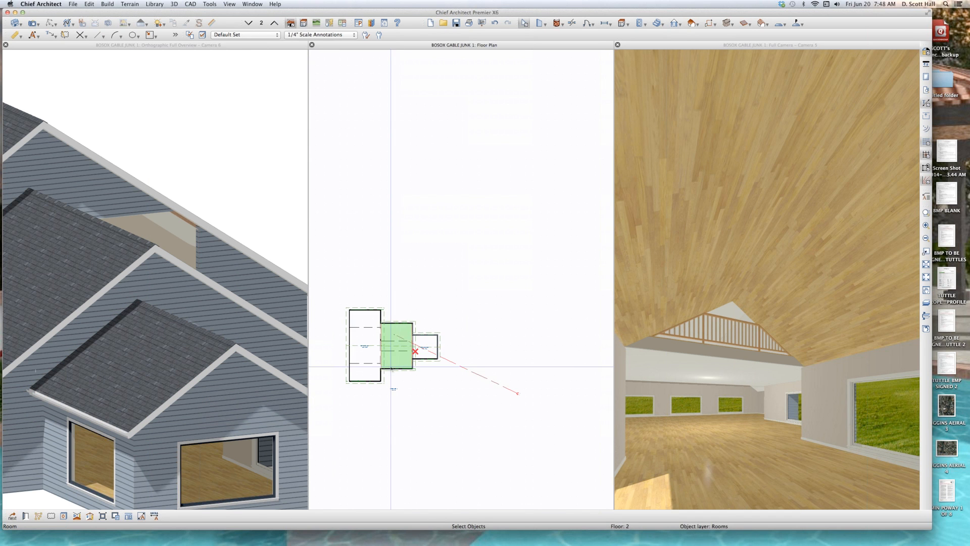
scroll(390, 366, "up", 5)
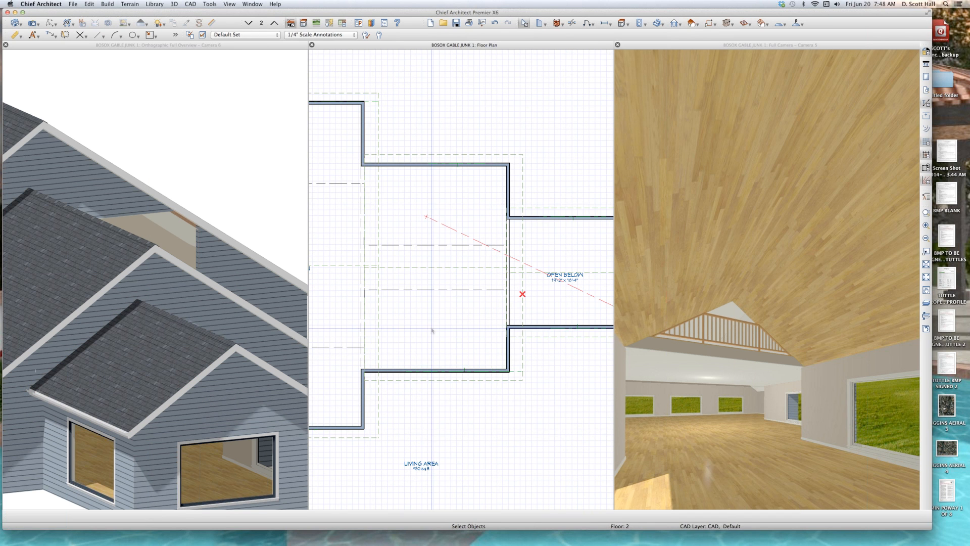
left_click(443, 328)
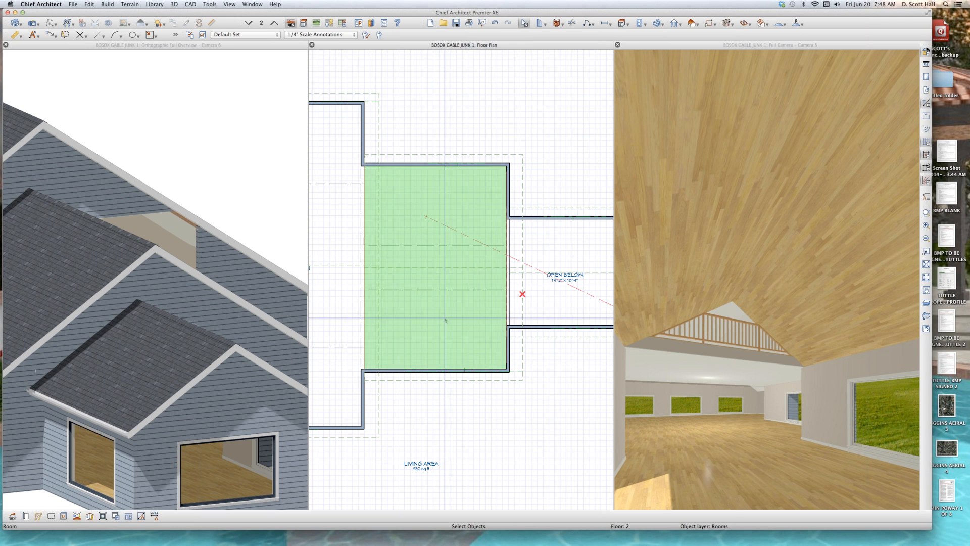
left_click(274, 23)
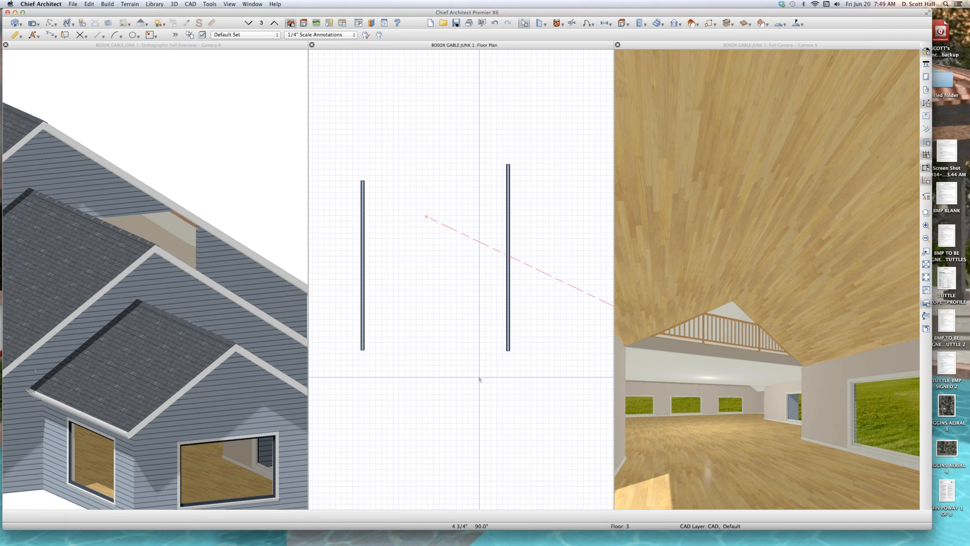
left_click(773, 283)
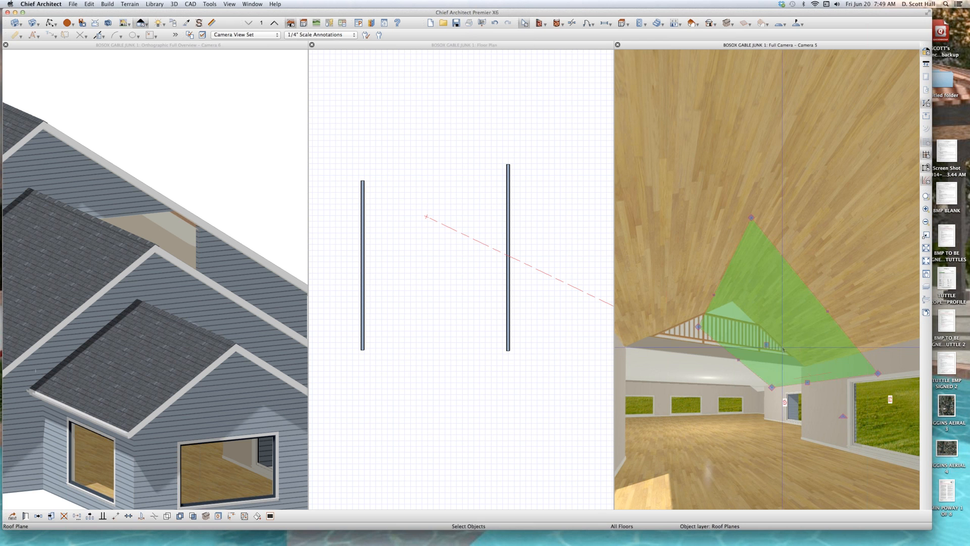
left_click(411, 398)
scroll(415, 369, "down", 2)
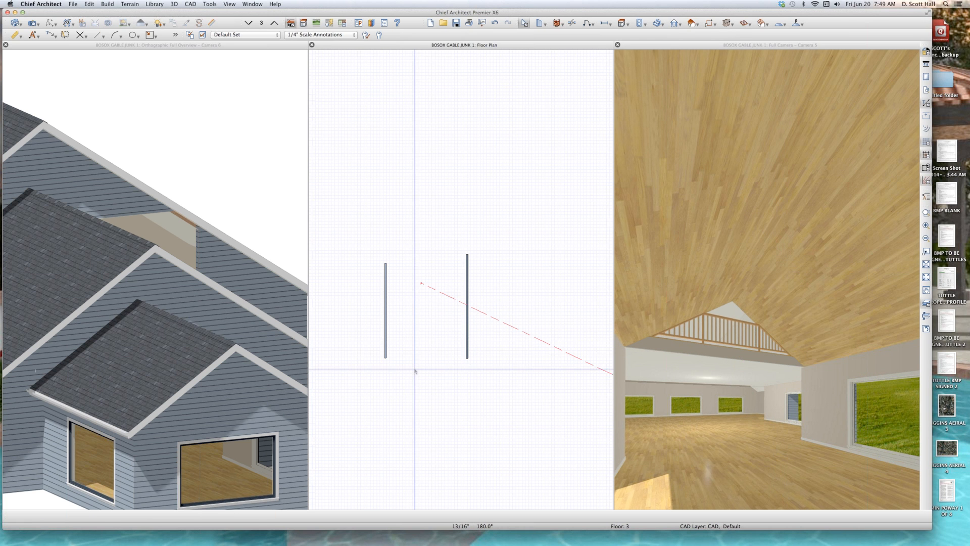
Step: Close the interior camera view and create a backclipped cross section from the middle wing on floor 2, cutting through all three wings
left_click(618, 45)
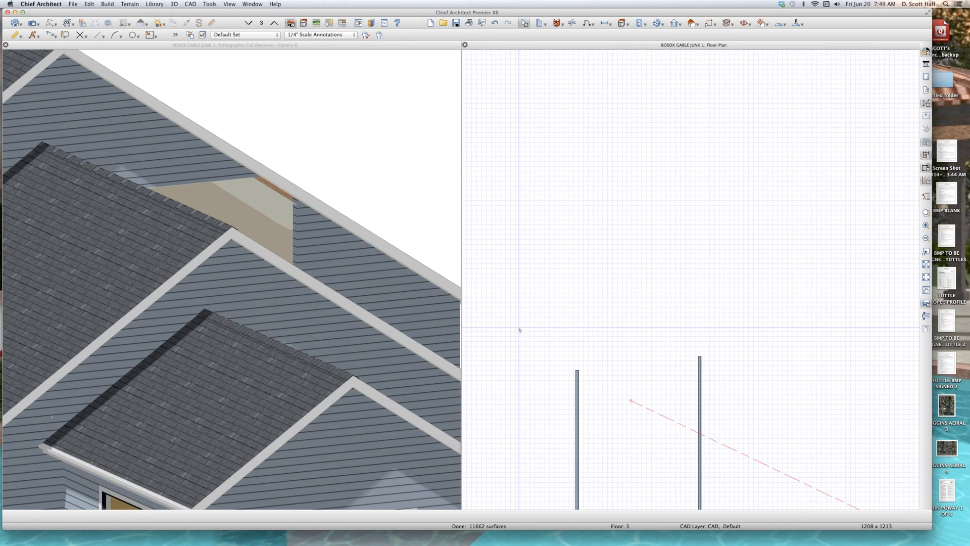
scroll(511, 174, "down", 3)
key("Page_Down")
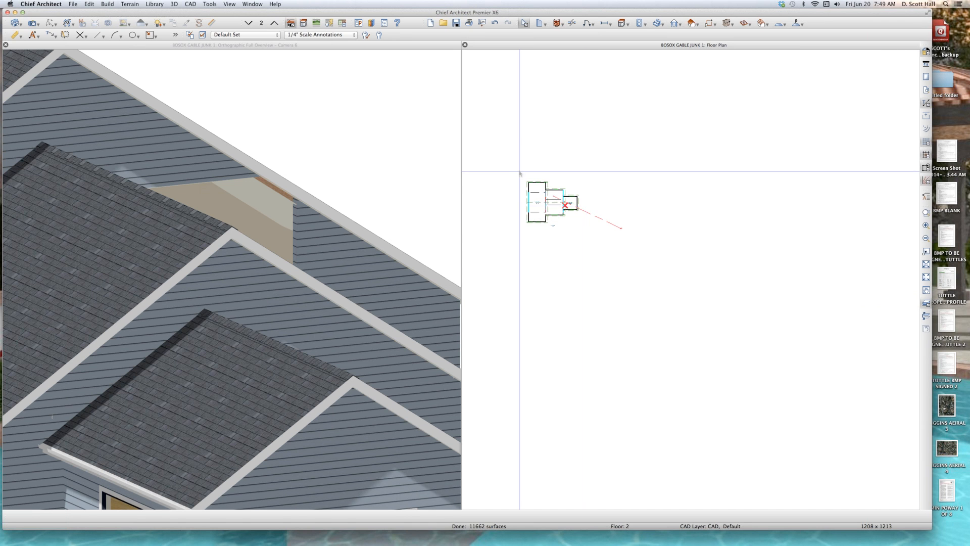
scroll(574, 211, "up", 5)
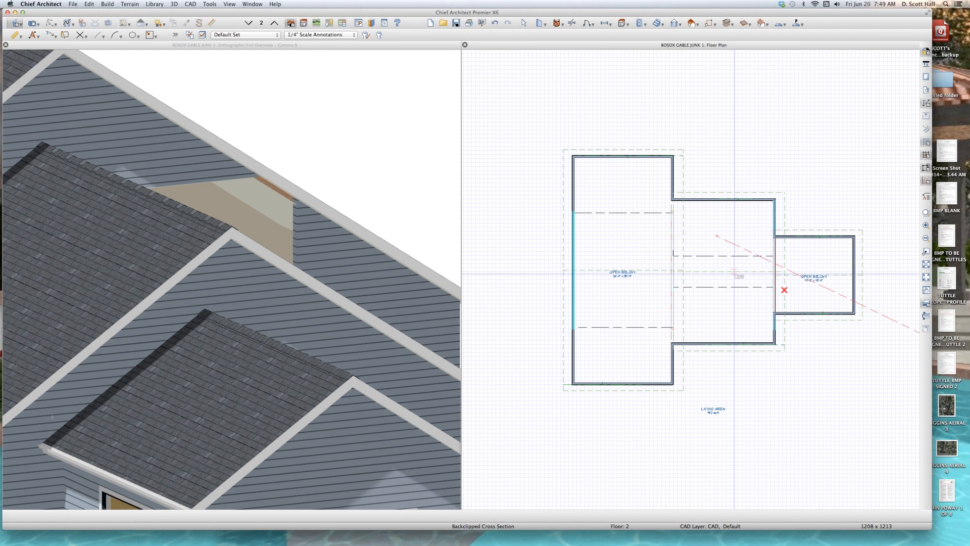
mouse_move(734, 272)
left_mouse_down()
mouse_move(699, 100)
mouse_move(719, 81)
left_mouse_up()
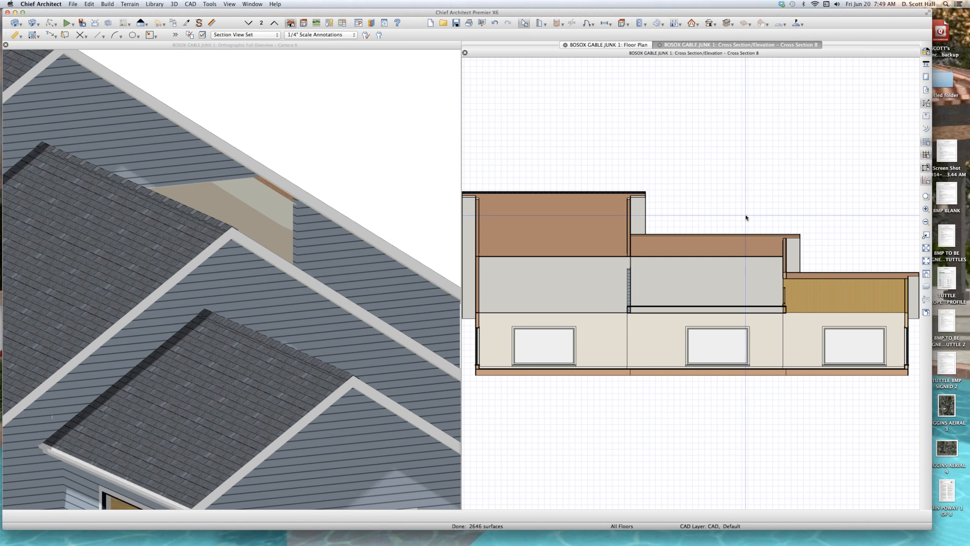
Step: Turn on display of all Framing layers, from Bearing Lines through Wall Bridging, in the Section View Set
type("lfr")
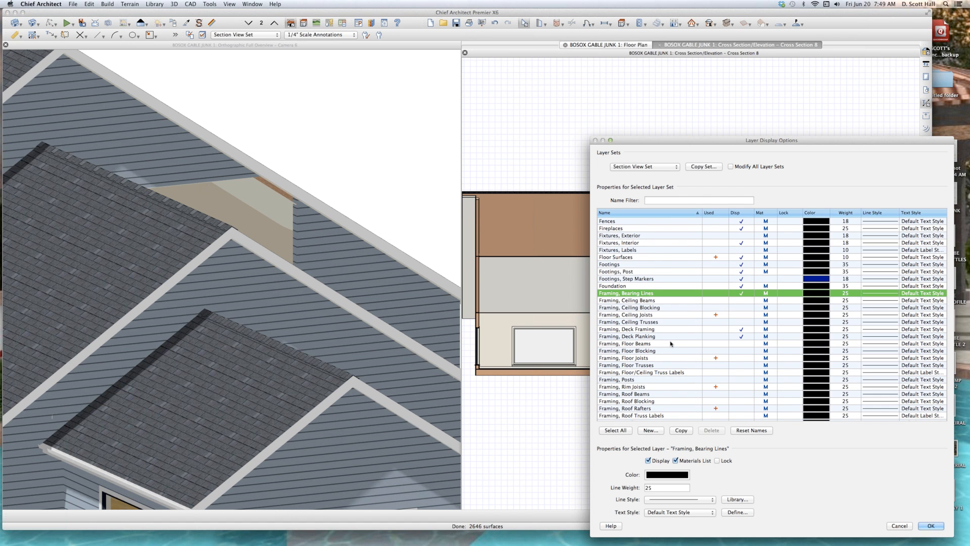
scroll(671, 344, "down", 4)
scroll(627, 301, "down", 4)
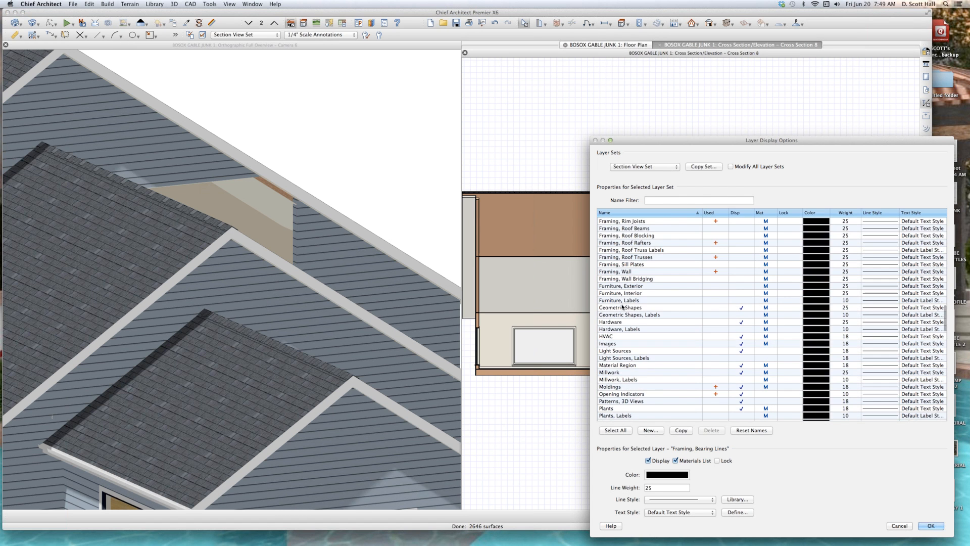
left_click(627, 278, "shift")
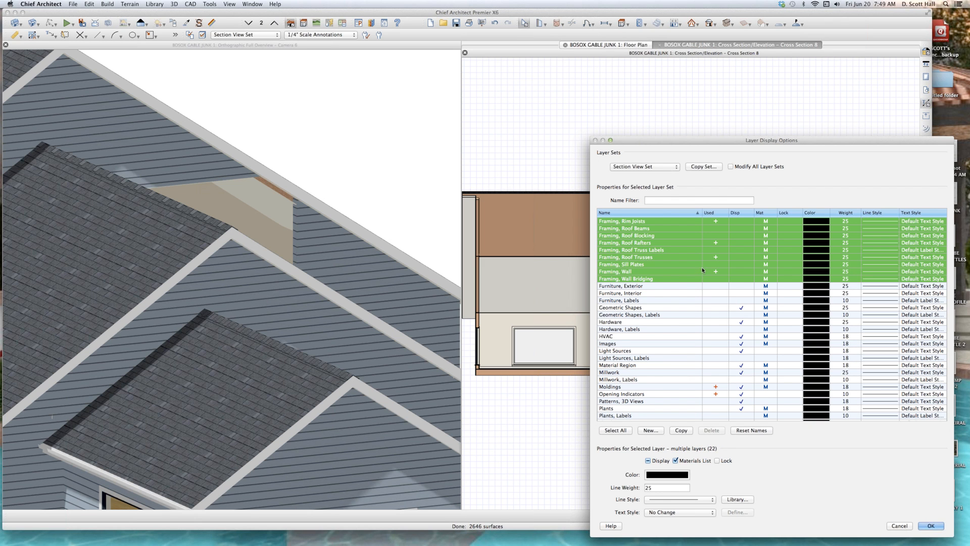
left_click(743, 280)
left_click(743, 280)
key("Return")
Step: Examine the framing in the cross section where the smallest wing's roof plane meets the wall above the loft railing
scroll(799, 252, "up", 3)
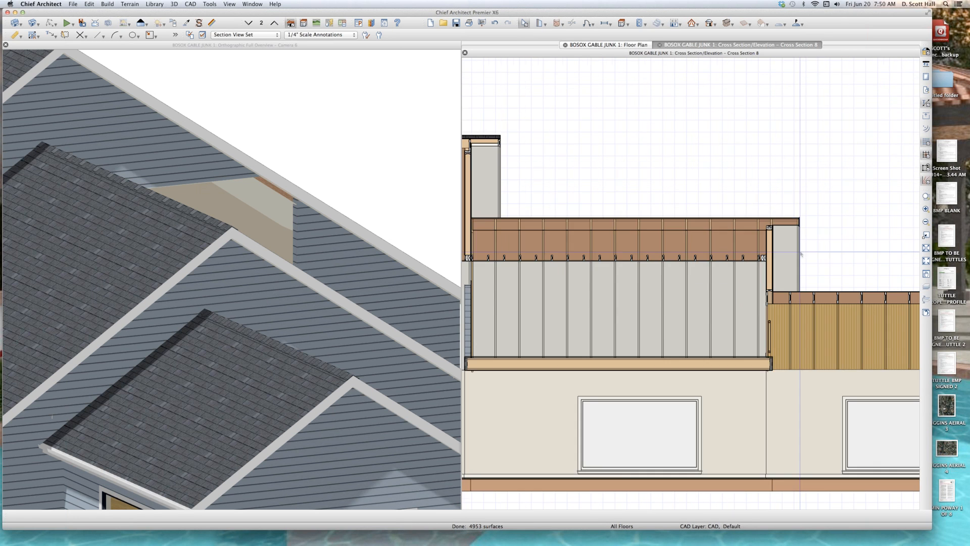
scroll(801, 254, "up", 3)
scroll(743, 452, "up", 4)
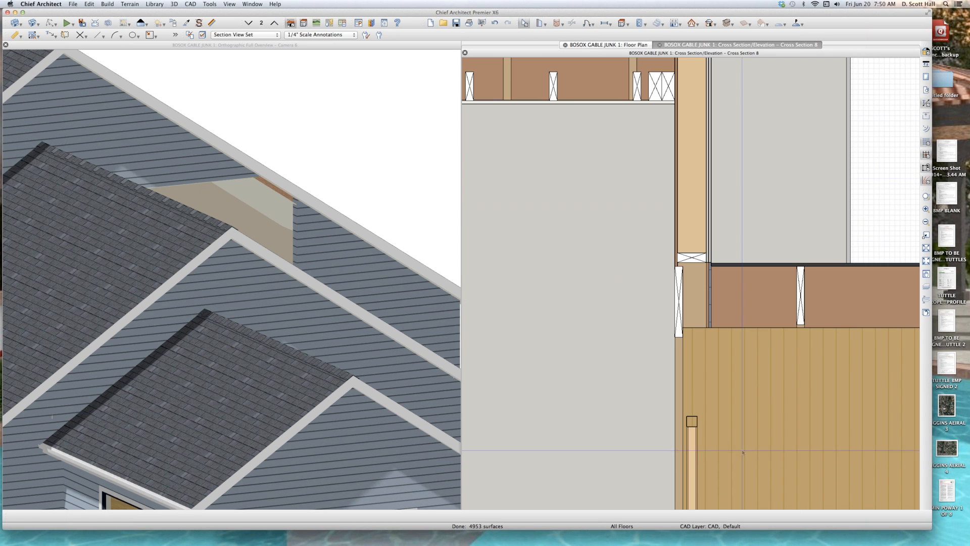
scroll(698, 344, "up", 1)
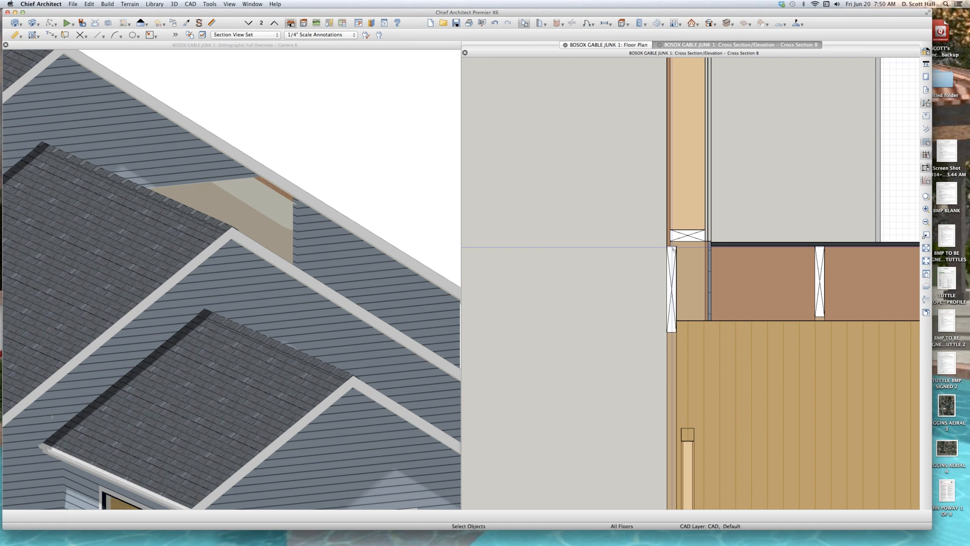
scroll(673, 247, "down", 2)
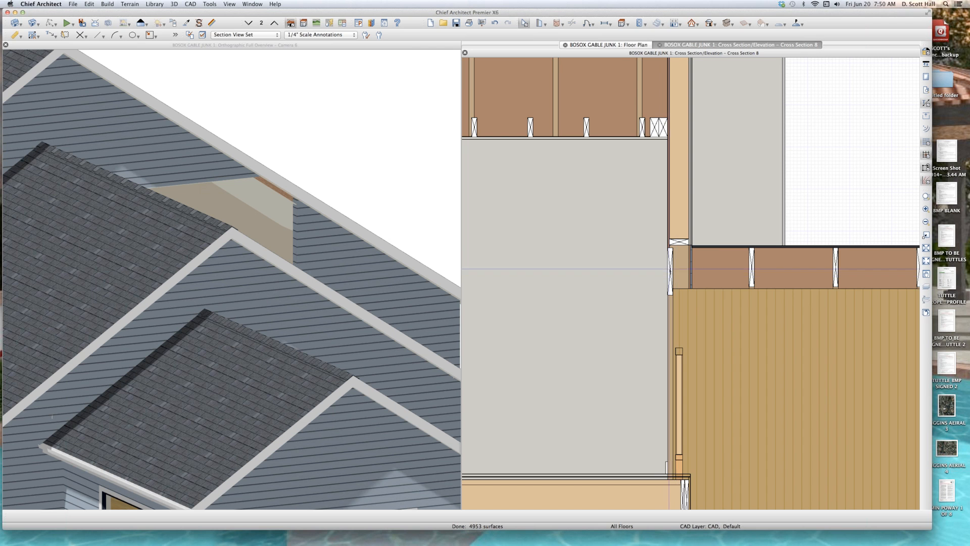
scroll(670, 286, "up", 1)
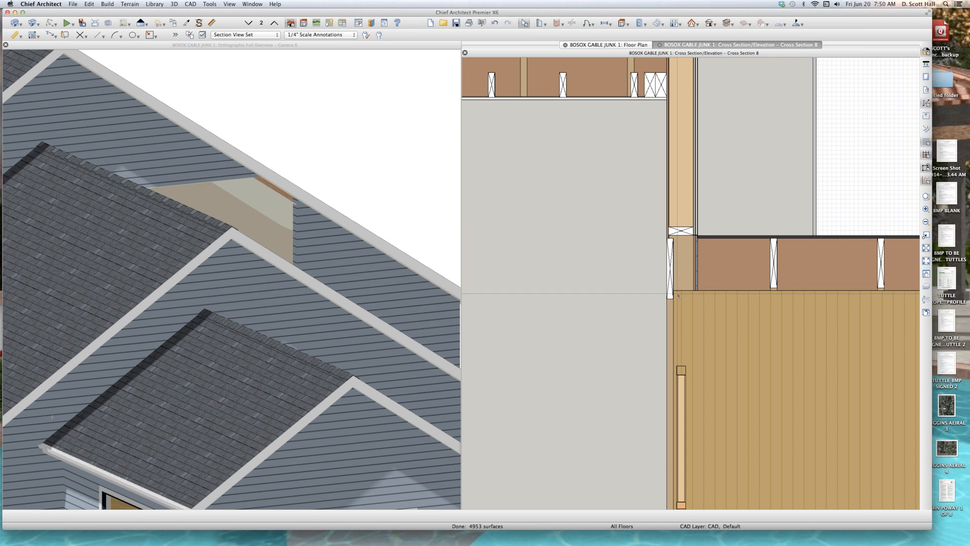
scroll(675, 301, "down", 3)
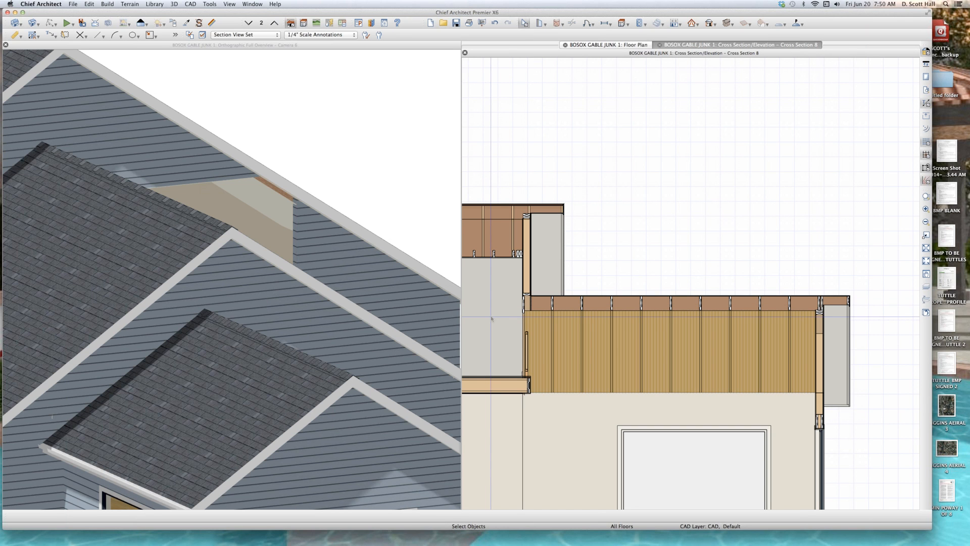
scroll(511, 313, "up", 5)
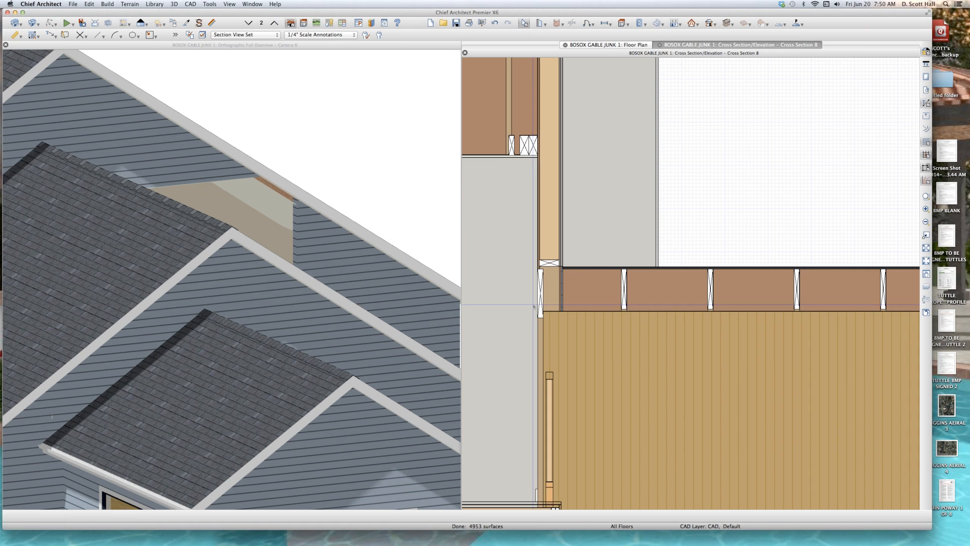
scroll(554, 271, "up", 3)
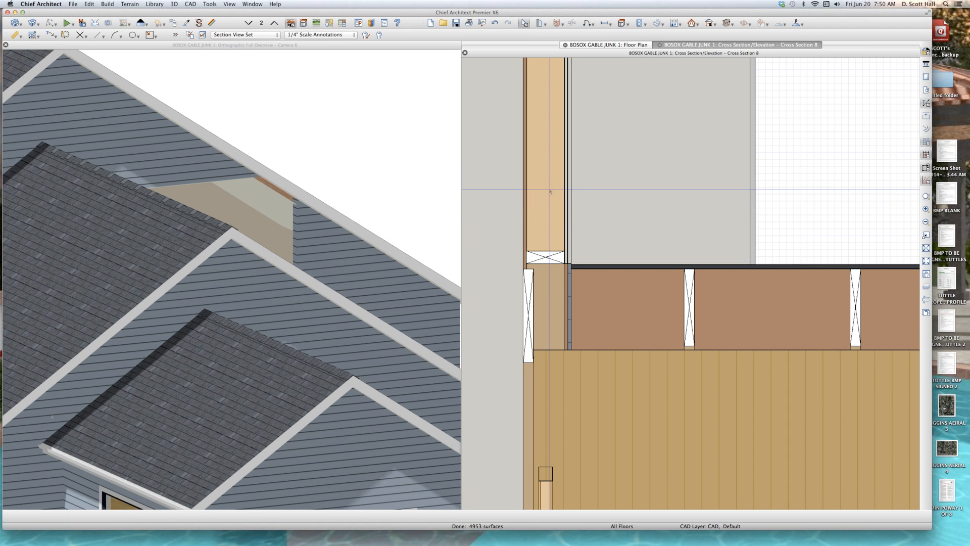
scroll(581, 242, "down", 3)
left_click(570, 393)
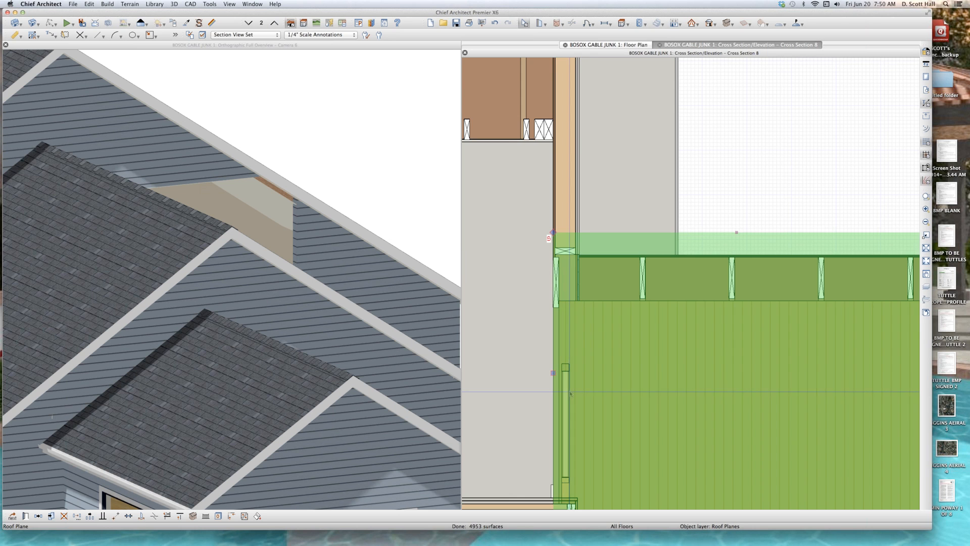
scroll(769, 362, "down", 4)
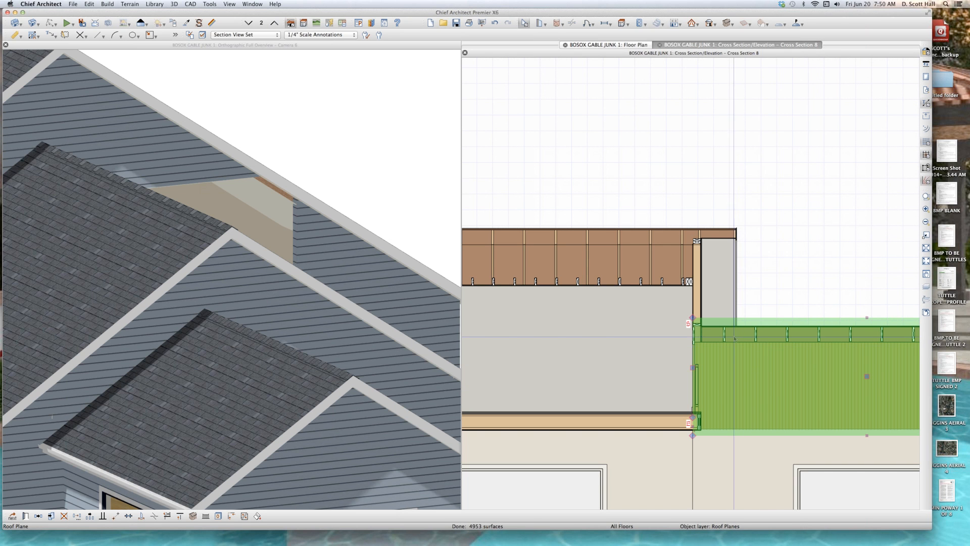
Step: Inspect the whole house and its stepped roofs in the exterior overview from a lower side angle
left_click(267, 262)
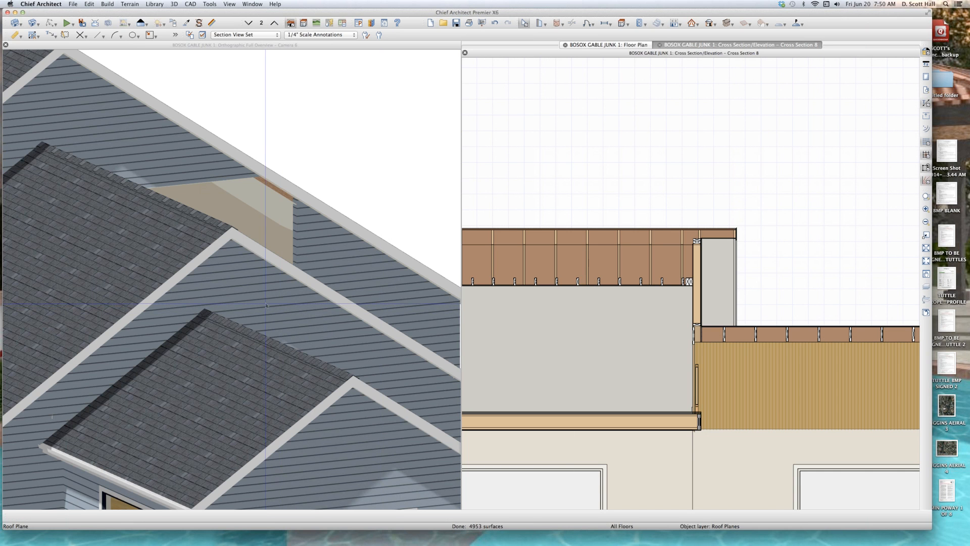
scroll(270, 260, "down", 4)
left_click(250, 269)
left_click(161, 288)
key("Escape")
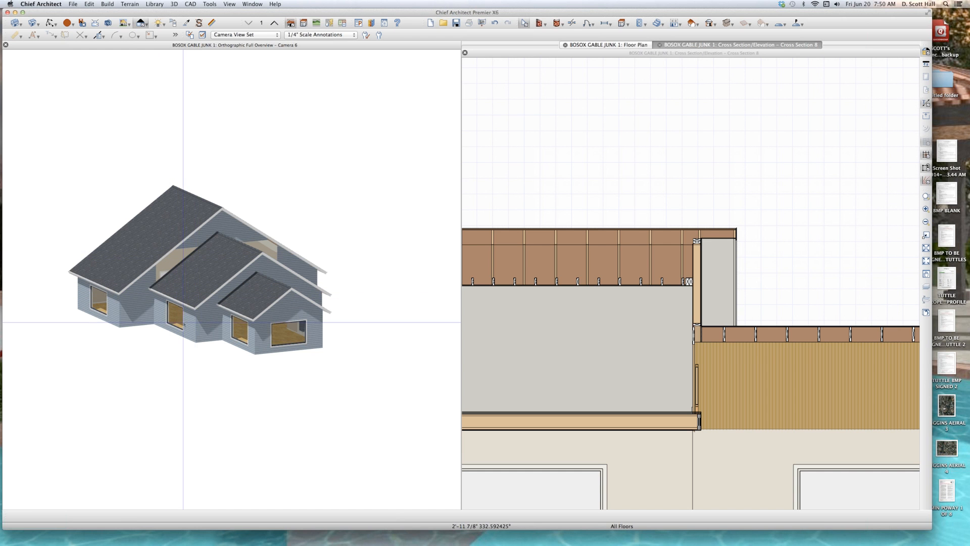
middle_click_drag(184, 290, 216, 275)
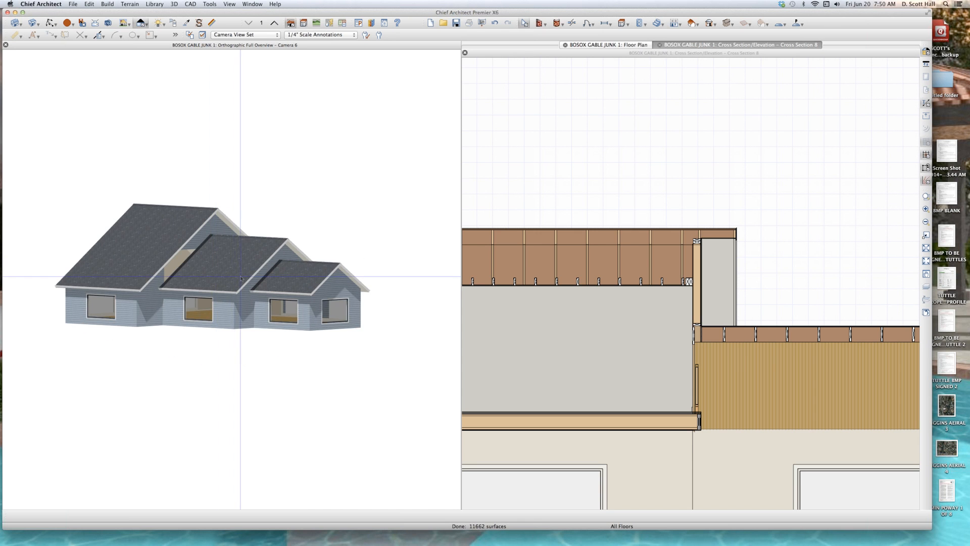
Step: Close the exterior overview and cross section, and place a full camera on floor 2 looking across the middle wing toward the smallest wing
key("super+w")
key("super+w")
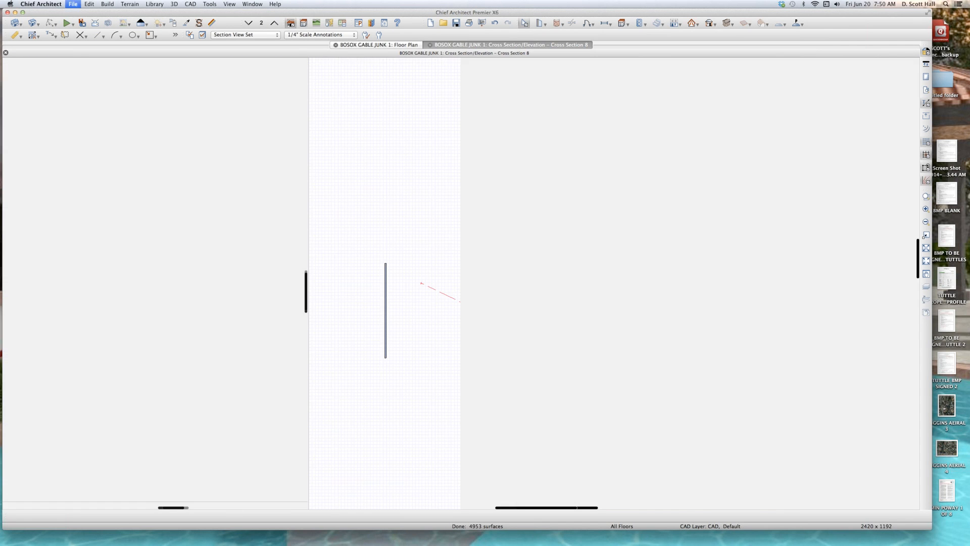
scroll(444, 277, "down", 6)
scroll(447, 329, "up", 5)
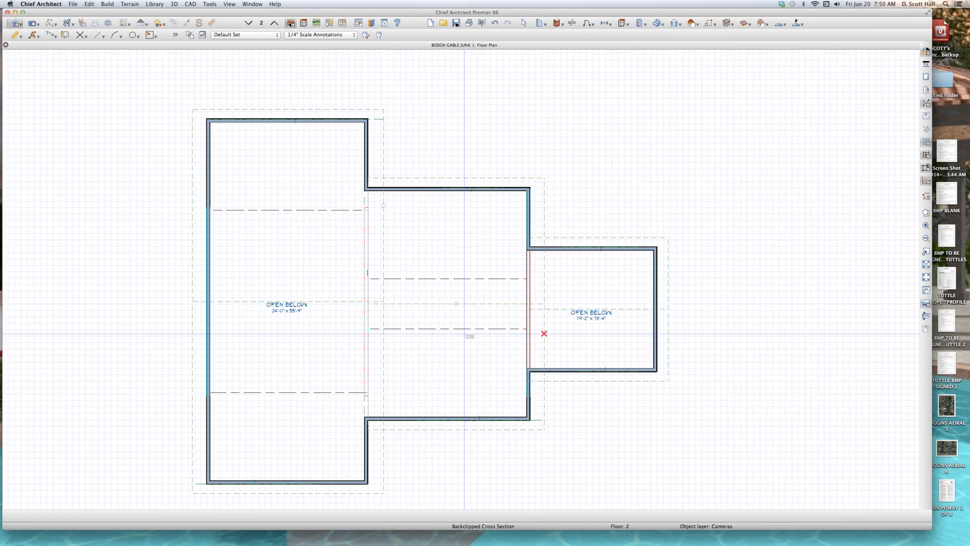
left_click_drag(386, 362, 650, 263)
key("super+l")
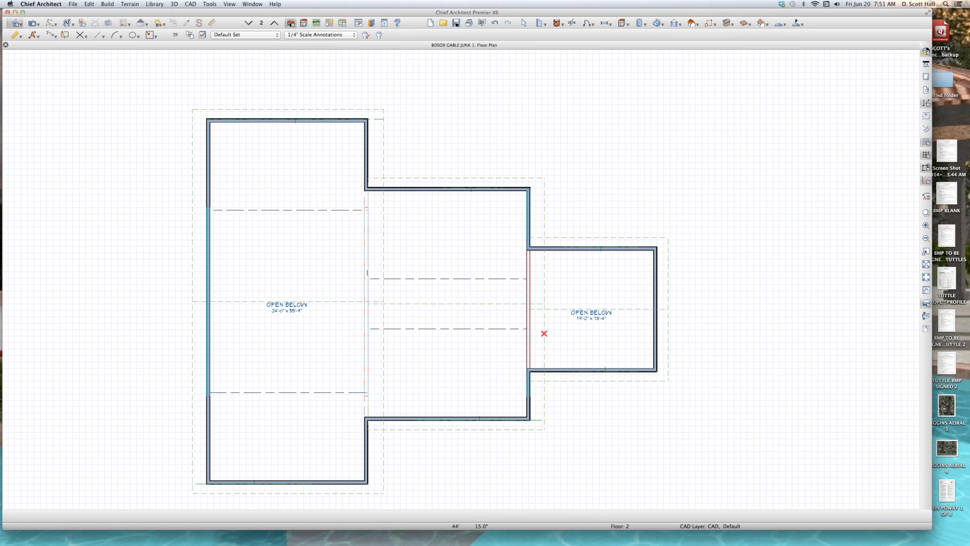
left_click_drag(371, 361, 644, 290)
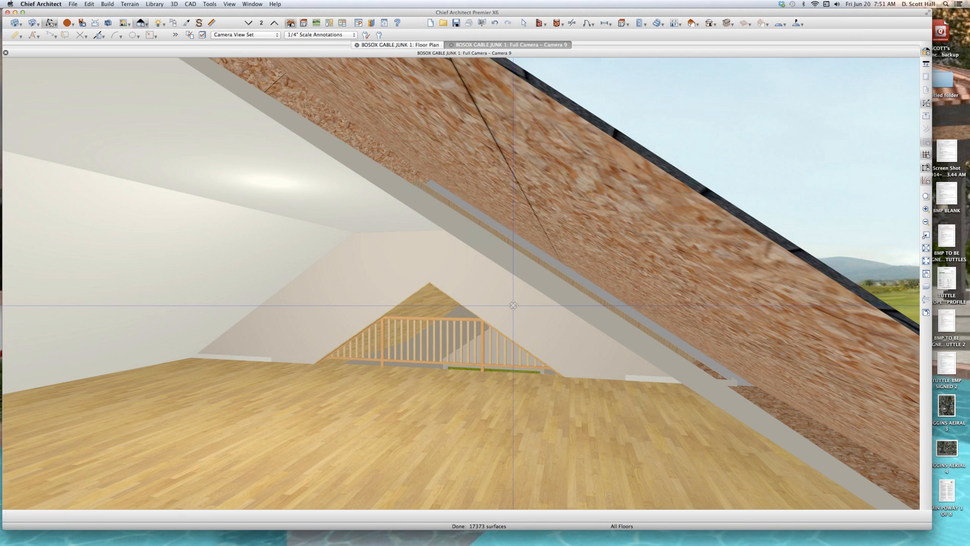
Step: Examine the peak of the gable opening above the loft railing in the floor 2 camera view, and close that view
scroll(426, 313, "up", 5)
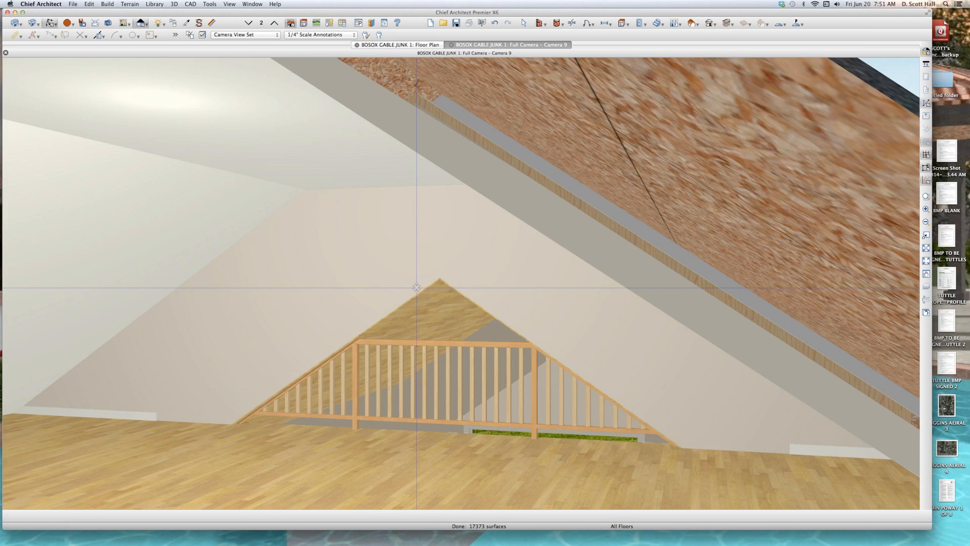
scroll(426, 313, "up", 8)
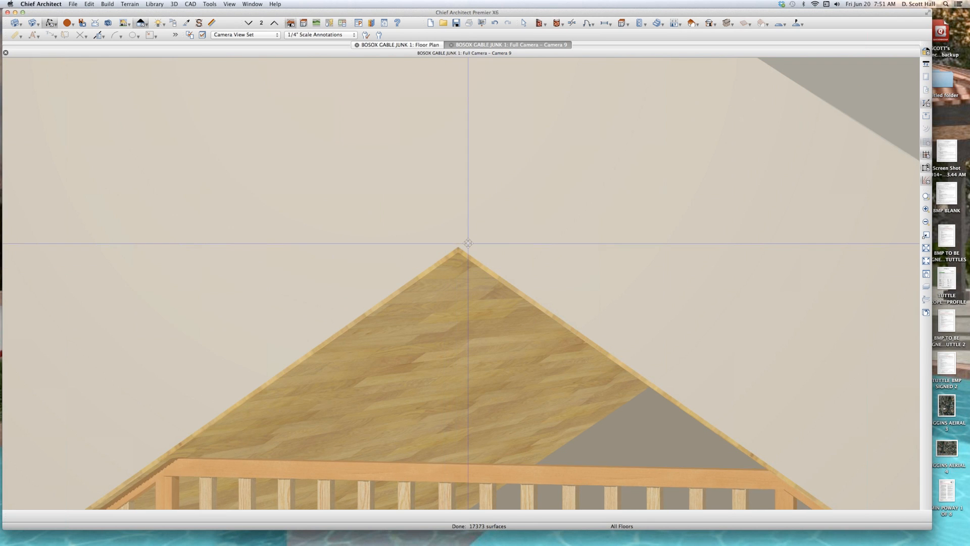
scroll(453, 265, "up", 1)
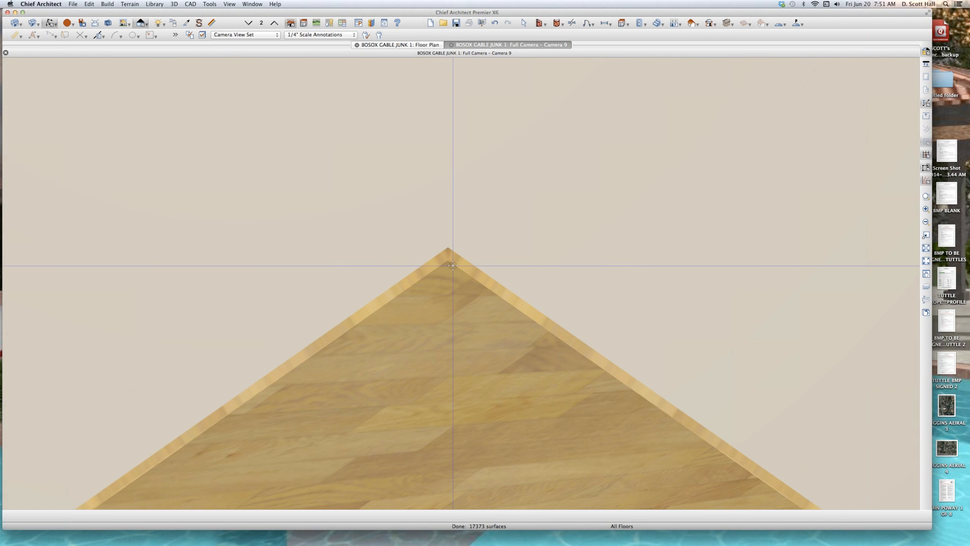
scroll(453, 265, "up", 2)
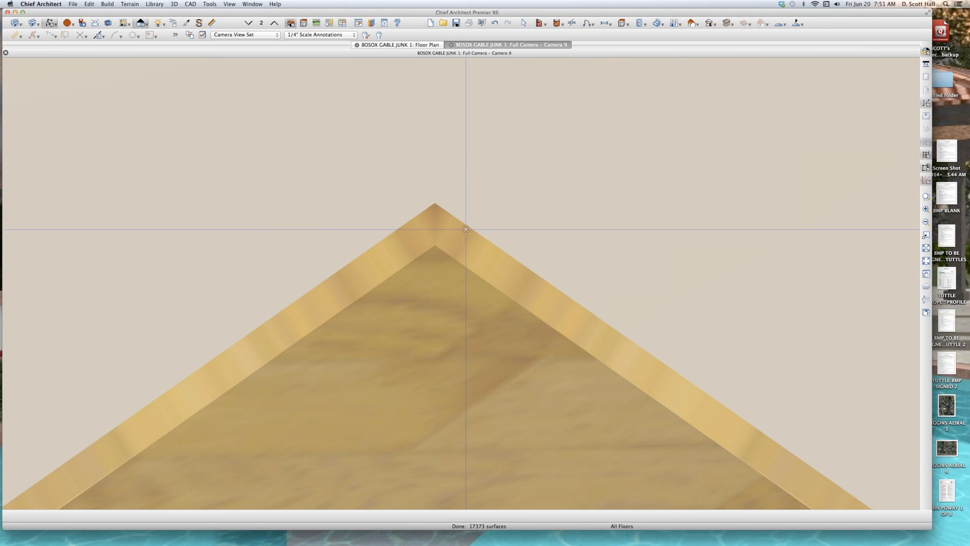
scroll(477, 235, "down", 3)
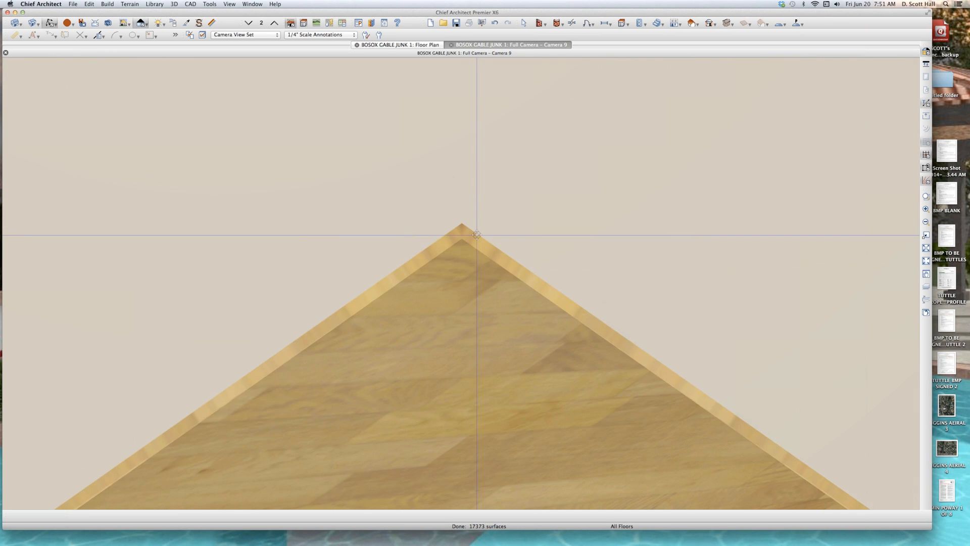
scroll(477, 235, "down", 5)
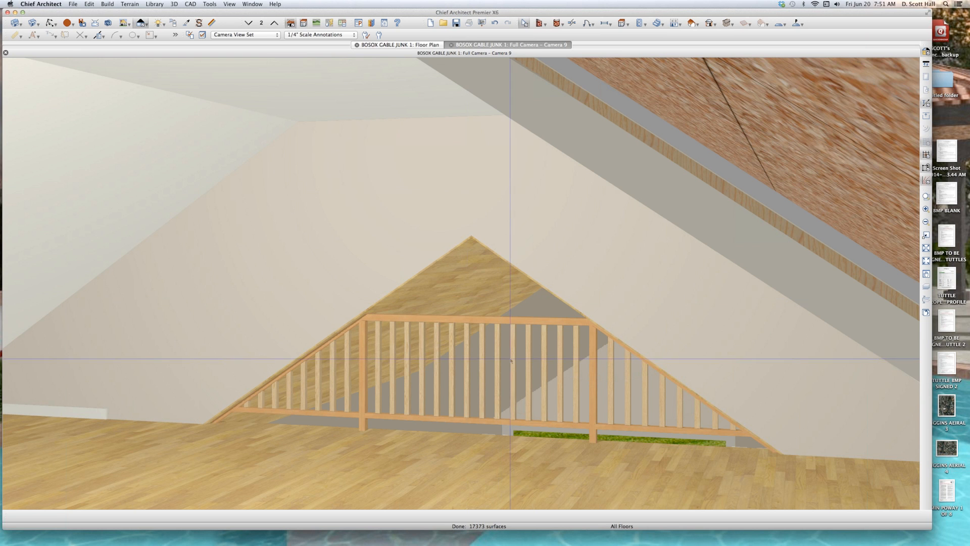
scroll(510, 360, "down", 3)
left_click(504, 353)
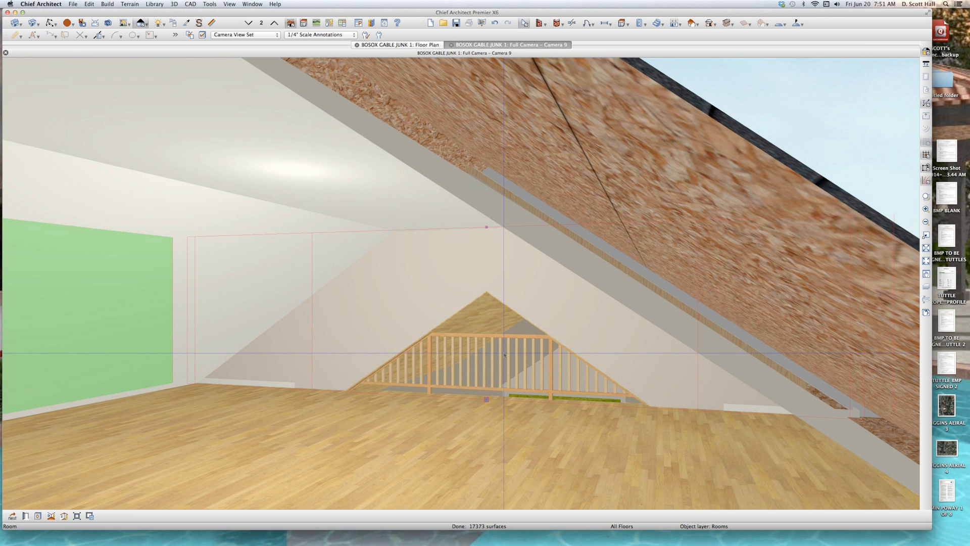
key("super+w")
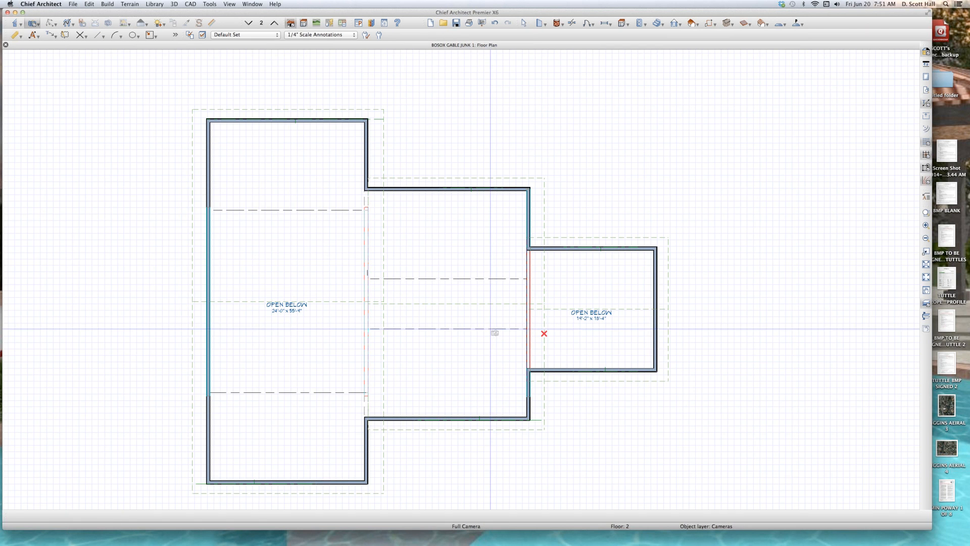
Step: Compare the extent of the middle wing's room area in plan on floor 1 and floor 2
scroll(493, 329, "down", 1)
key("space")
key("Page_Down")
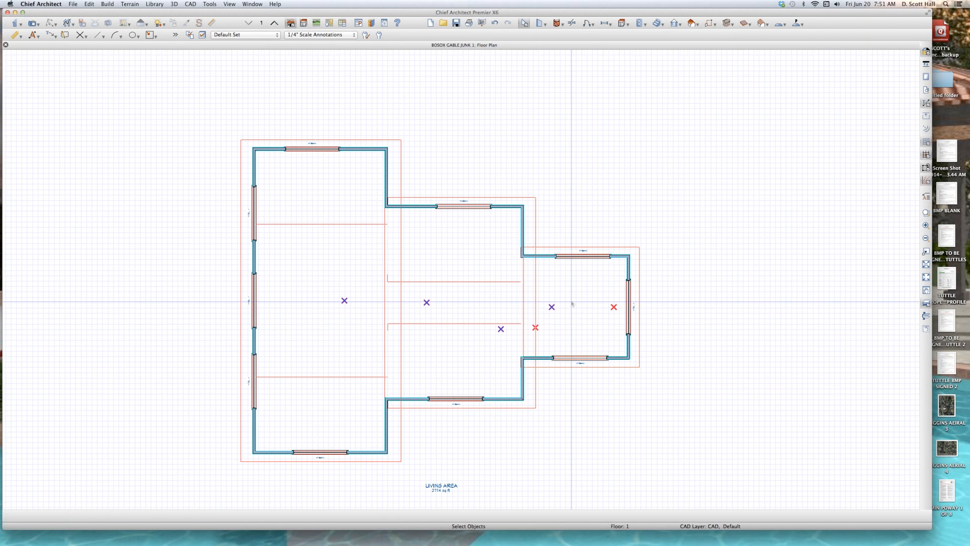
scroll(572, 302, "up", 2)
left_click(393, 212)
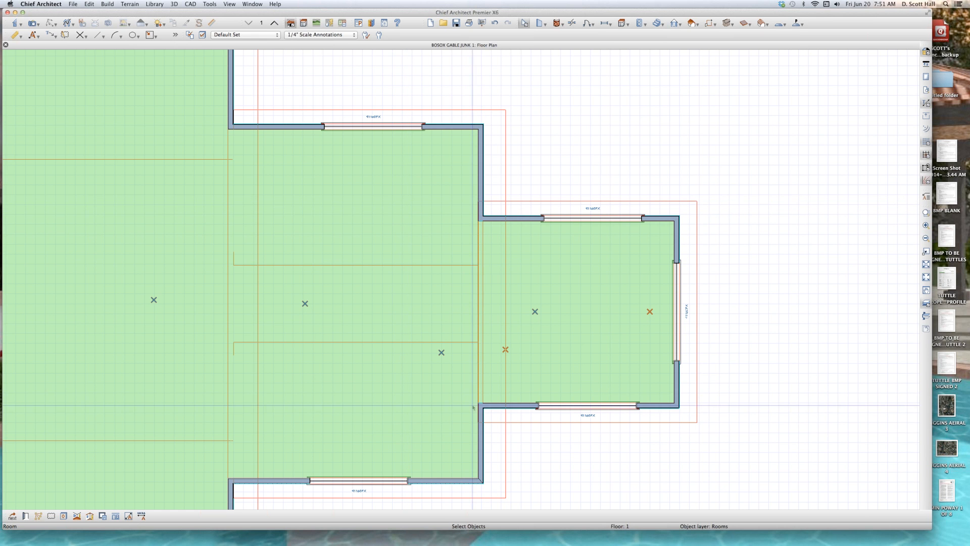
left_click(389, 196)
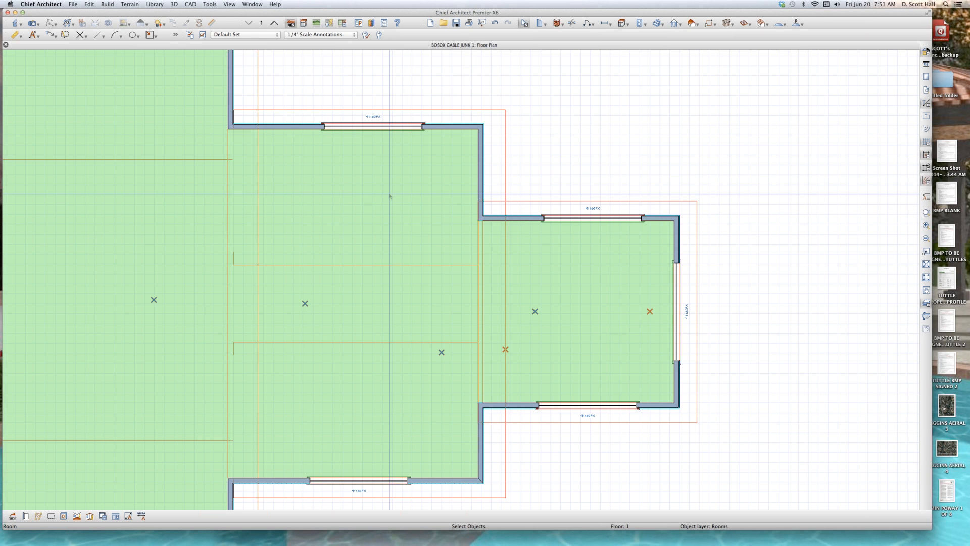
key("Page_Up")
left_click(409, 226)
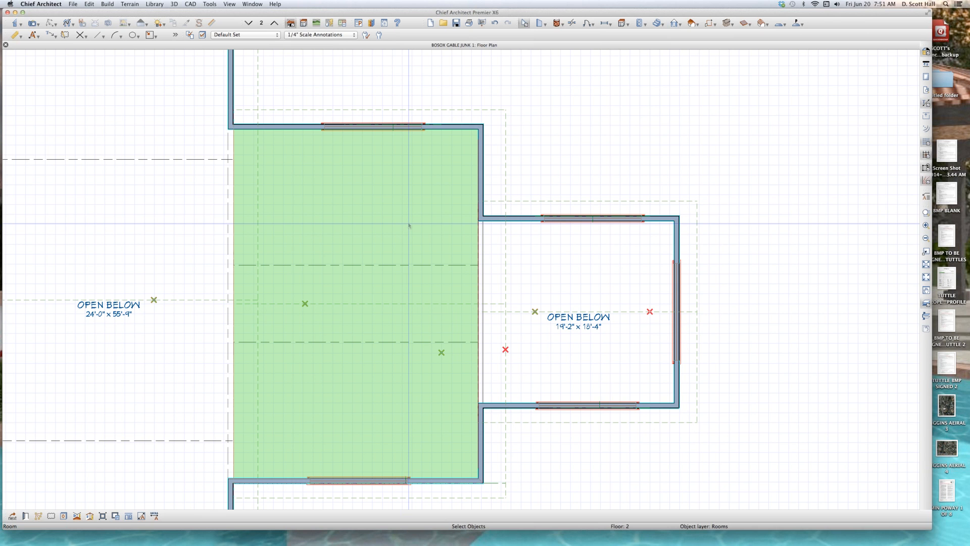
Step: Set the rail style of the invisible railing between the largest and middle wings on floor 2 to Balusters
key("Tab")
key("Tab")
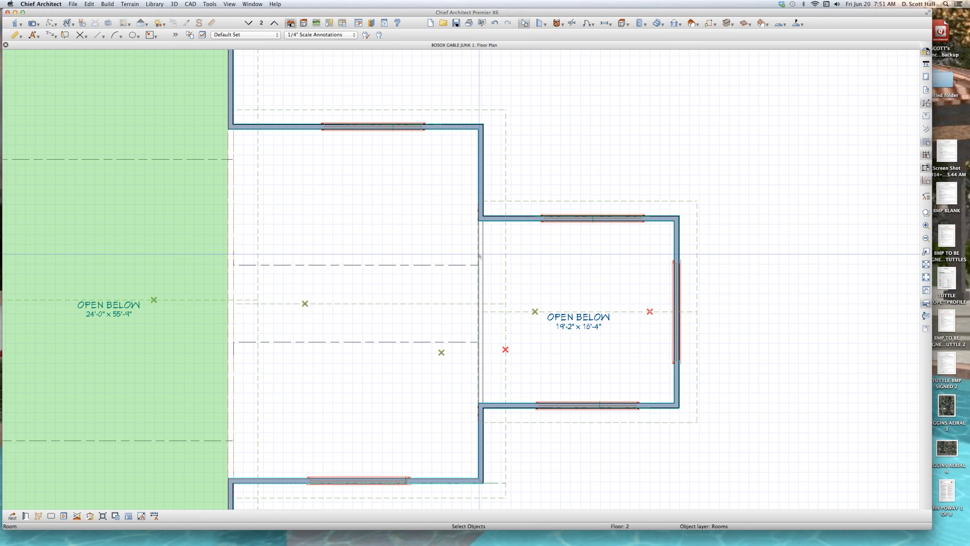
key("Tab")
left_click(231, 246)
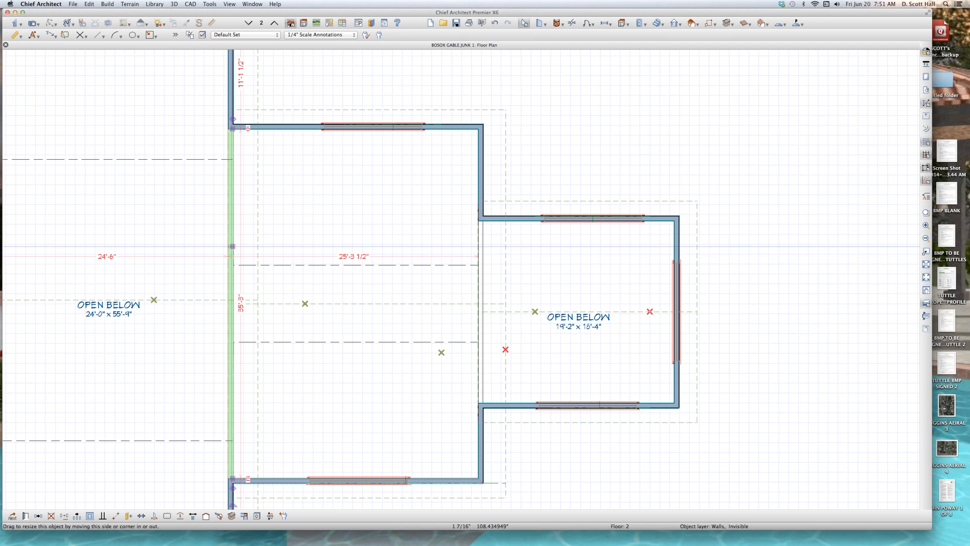
key("super+e")
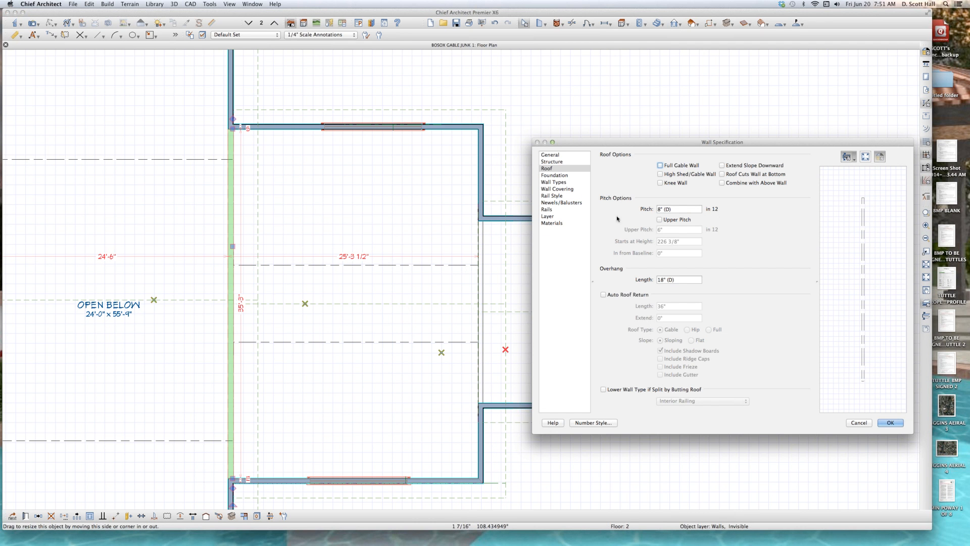
left_click(558, 155)
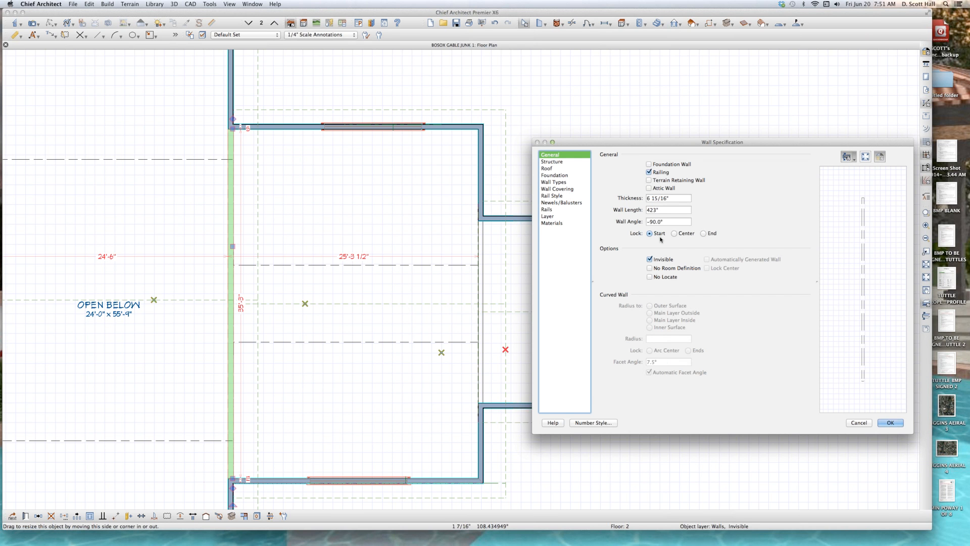
left_click(564, 203)
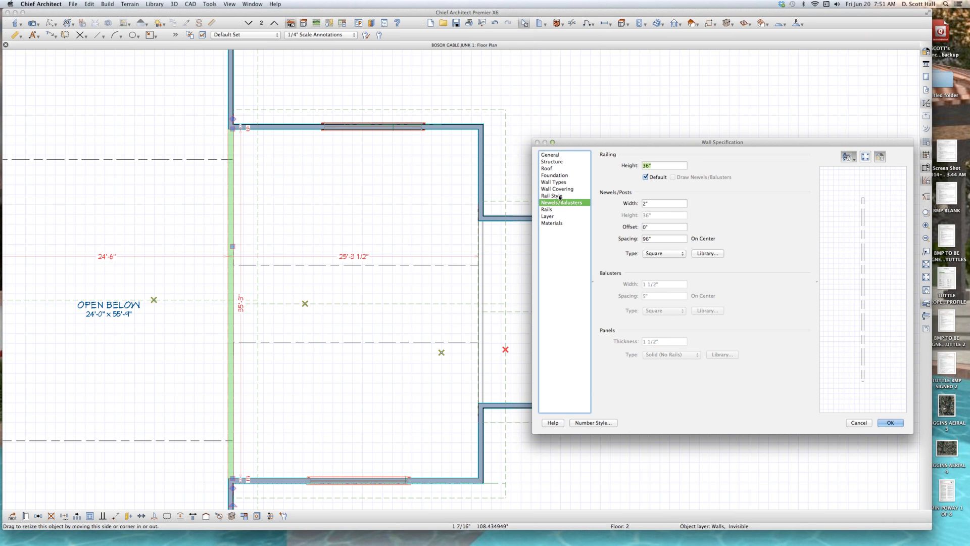
left_click(553, 209)
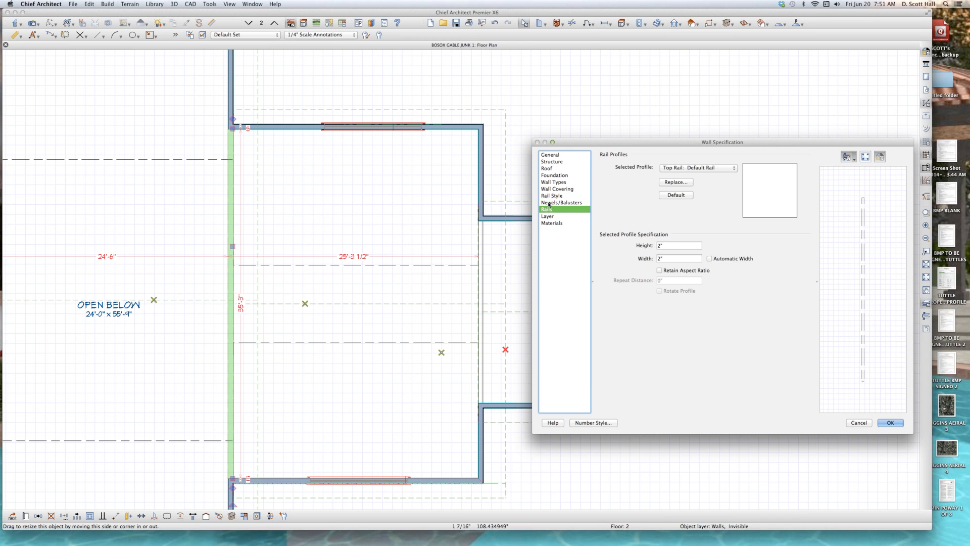
left_click(549, 197)
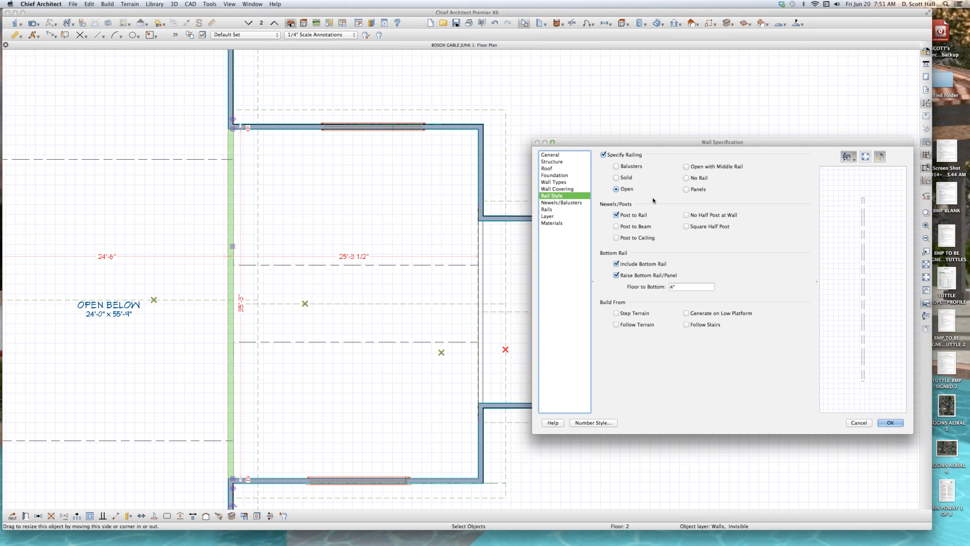
left_click(638, 169)
key("Return")
left_click(610, 273)
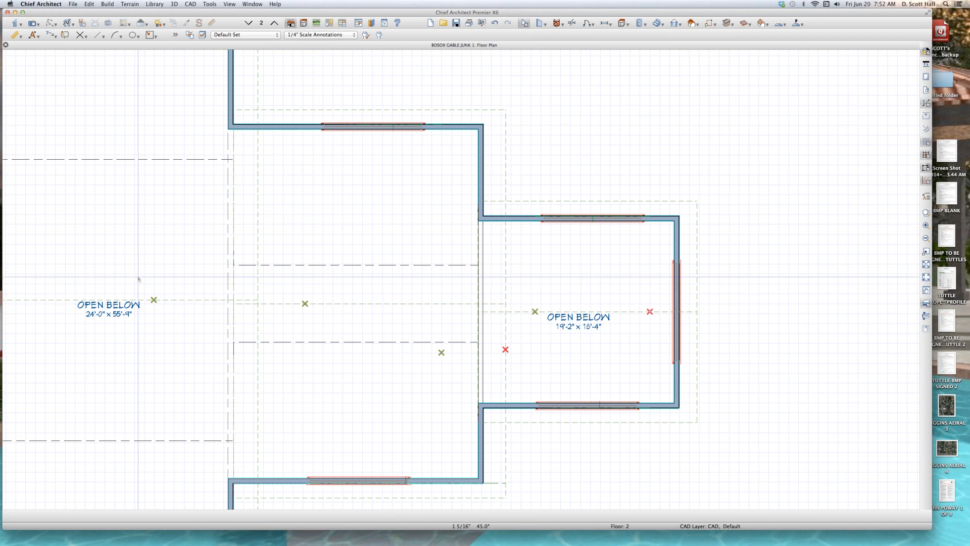
left_click(214, 295)
left_click(233, 280)
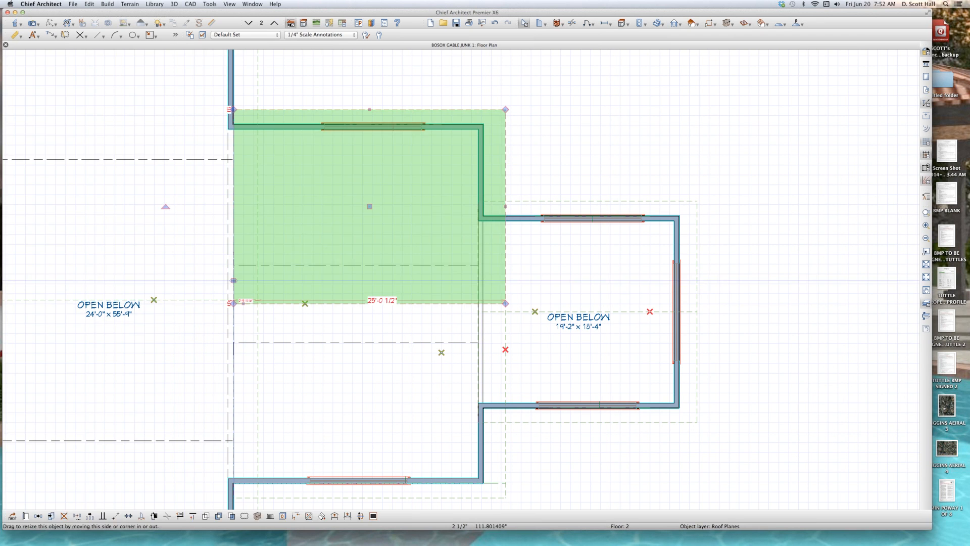
left_click(229, 282)
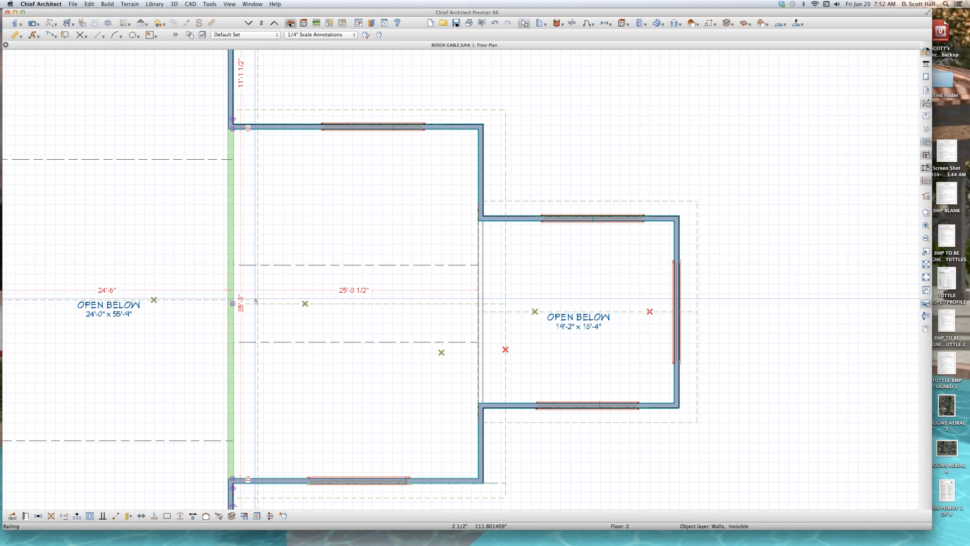
key("Escape")
Step: Review the roof options of the floor 3 wall between the middle and smallest wings, and examine its gable shape in the 3D preview
key("Page_Up")
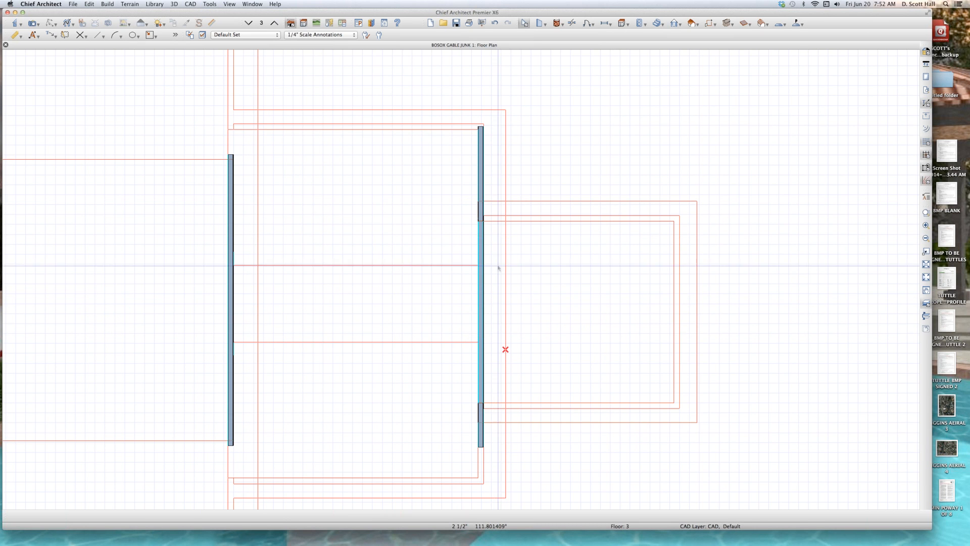
left_click(481, 303)
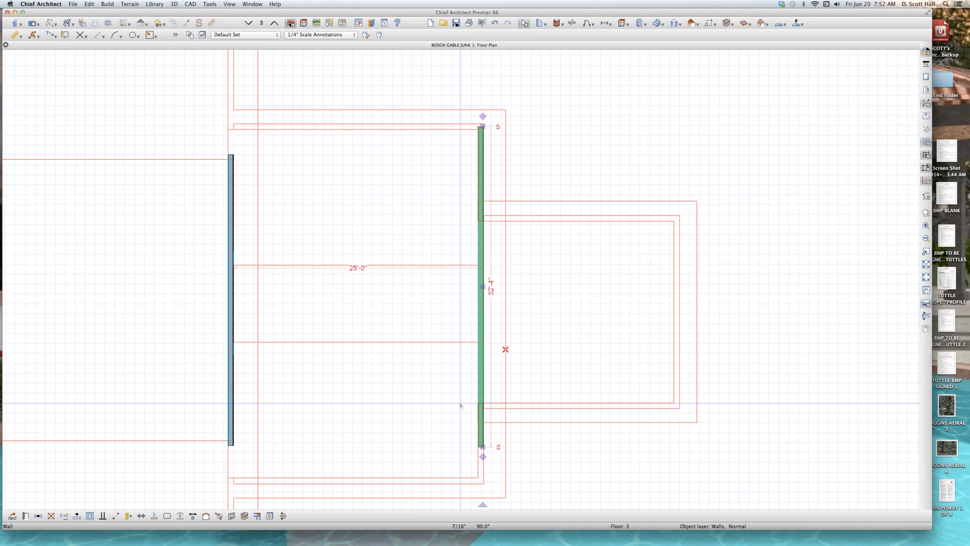
double_click(469, 376)
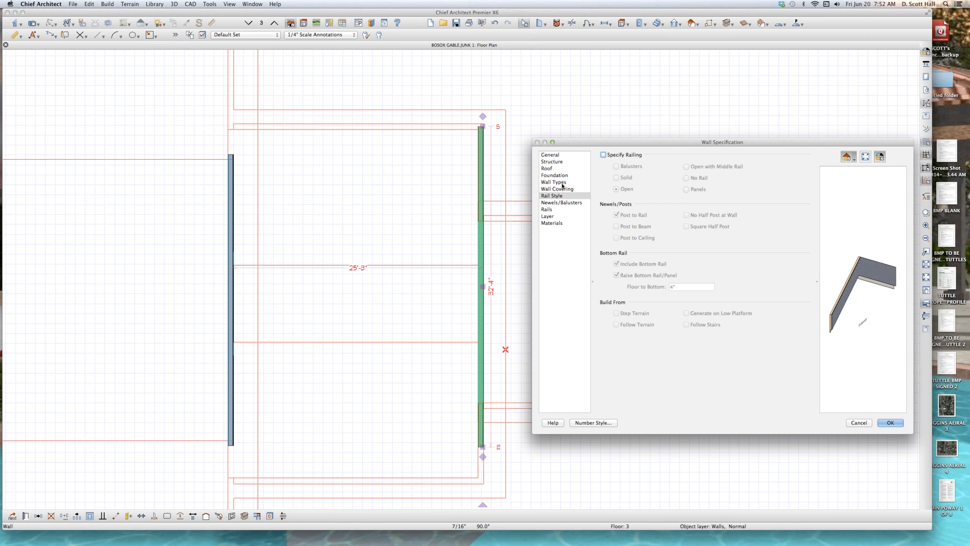
left_click(556, 168)
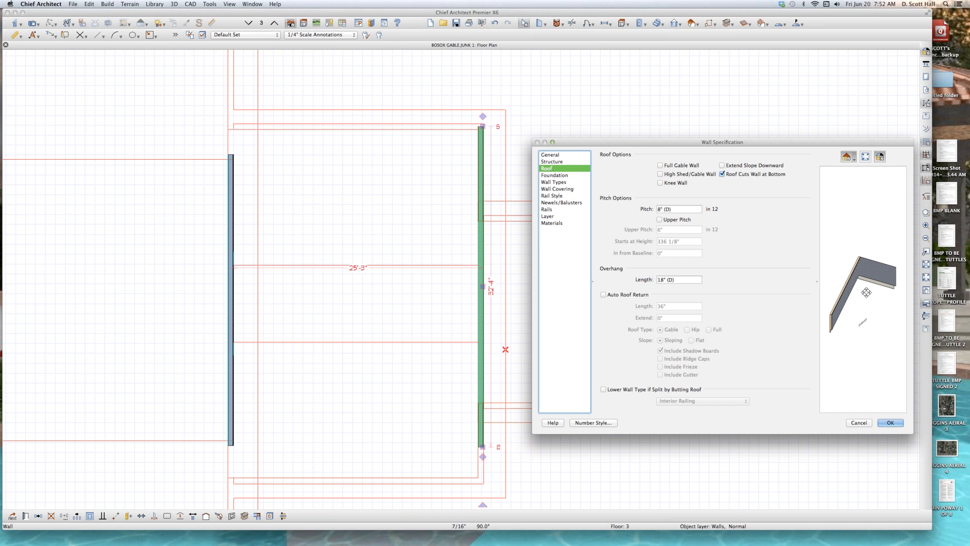
left_click_drag(866, 296, 935, 310)
scroll(866, 291, "up", 3)
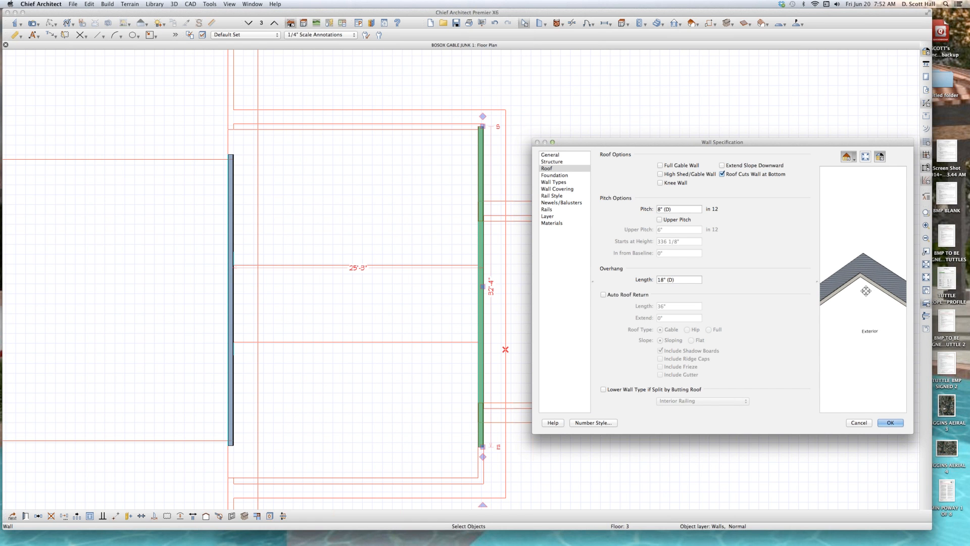
left_click_drag(867, 289, 843, 223)
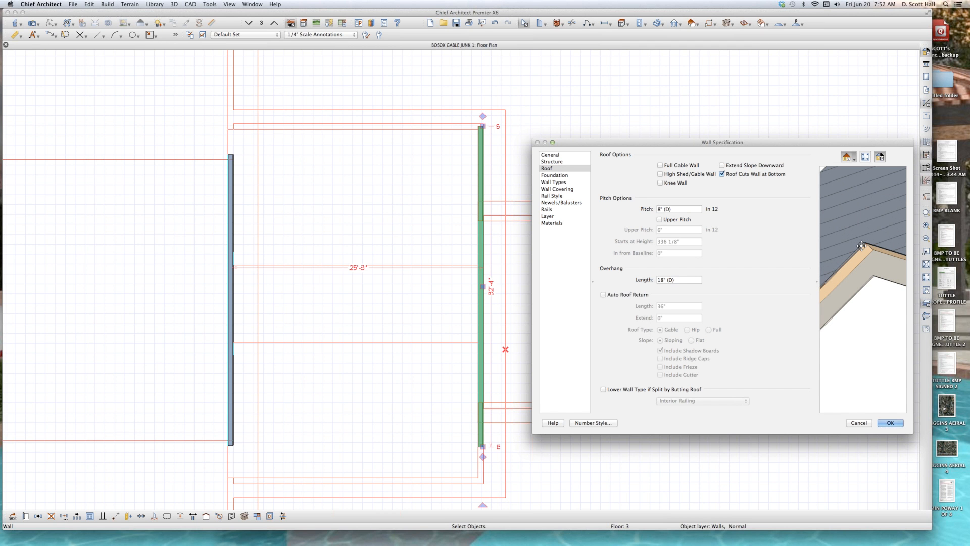
mouse_move(861, 246)
left_mouse_down()
mouse_move(881, 283)
mouse_move(865, 231)
left_mouse_up()
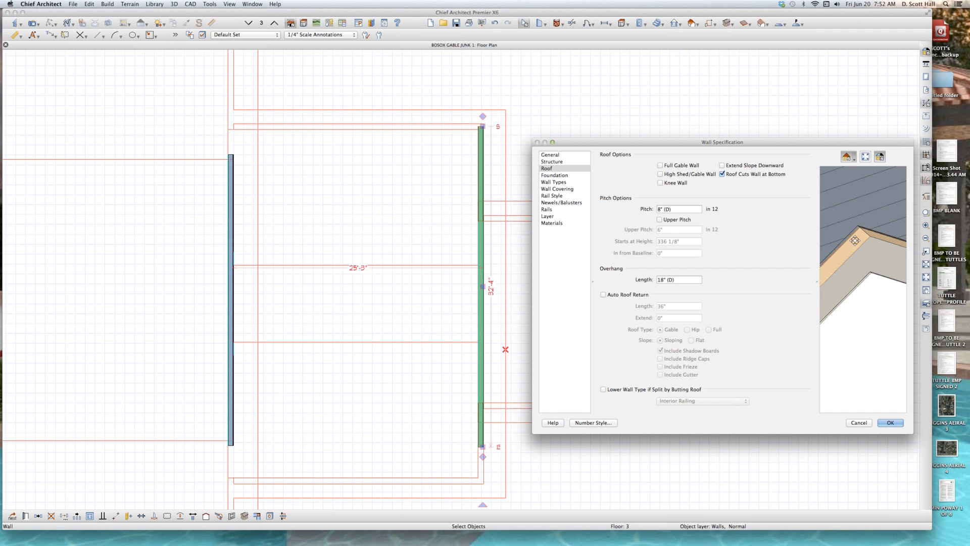
left_click(889, 423)
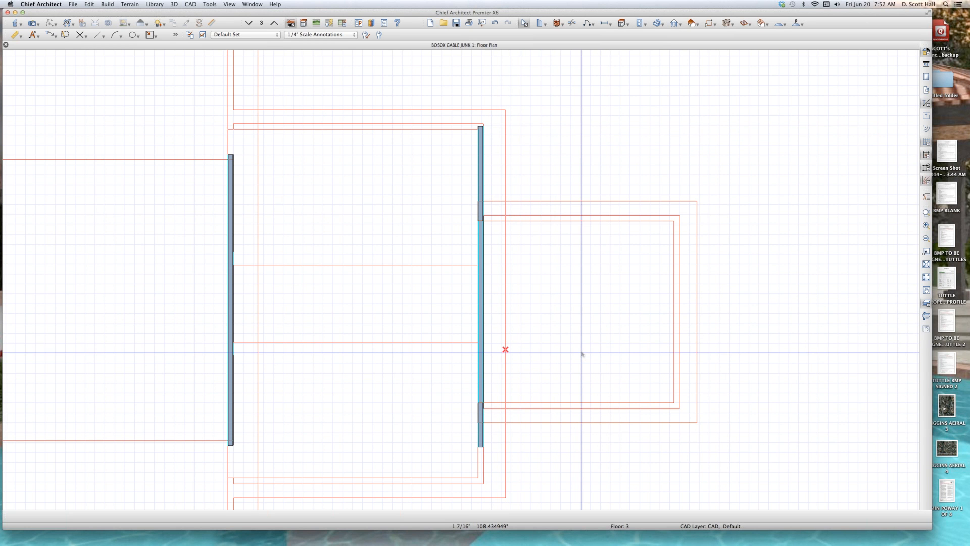
Step: Place a full camera on floor 1 in the smallest wing's outer corner, looking across toward the middle wing and loft railing
key("Page_Down")
key("Page_Down")
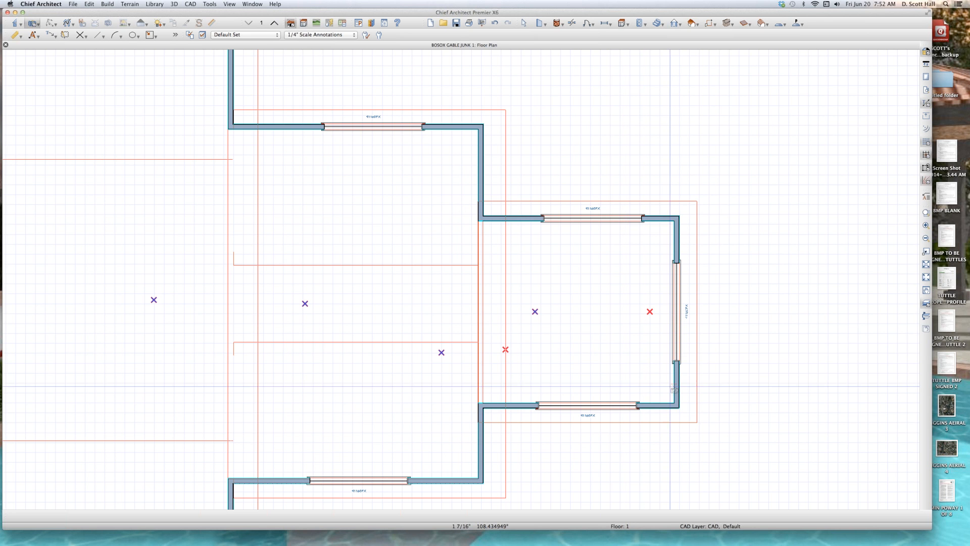
left_click_drag(660, 378, 450, 80)
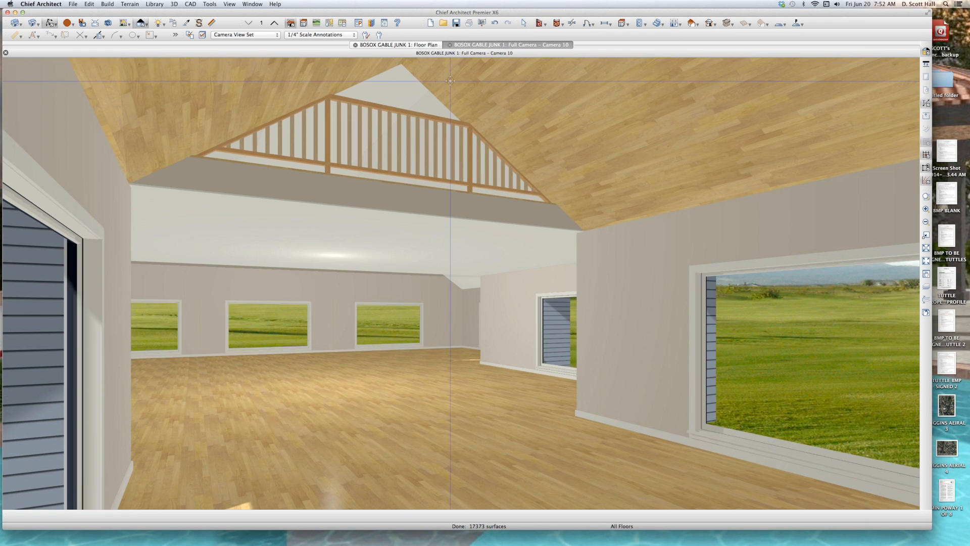
Step: Try to display the Framing, Roof Rafters layer in the Camera View Set
key("super+l")
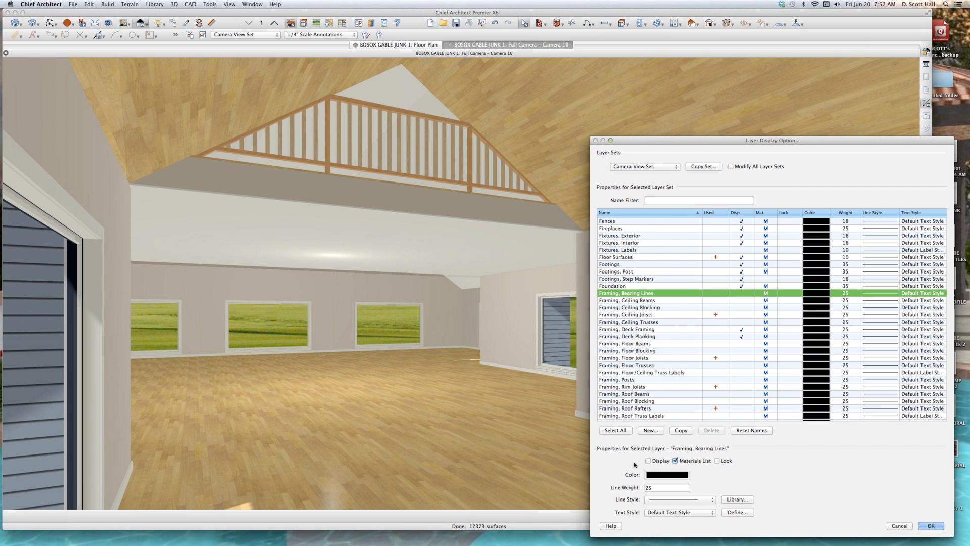
left_click(741, 409)
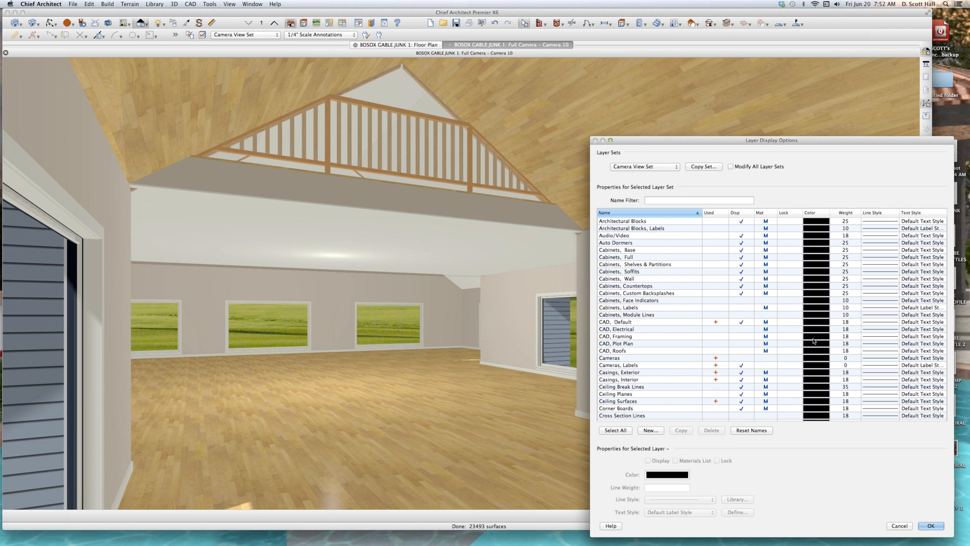
left_click(931, 526)
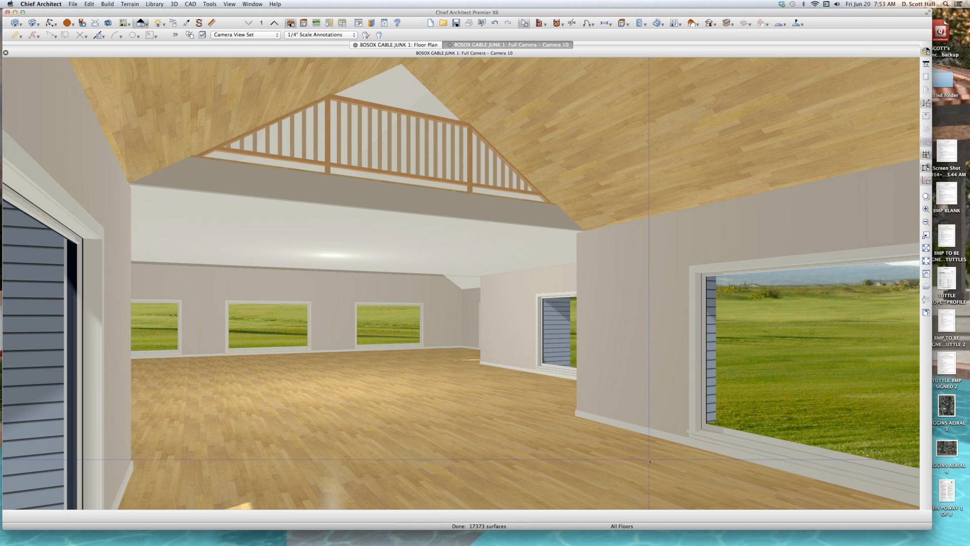
Step: Display the Framing, Roof Rafters layer in the Camera View Set for the camera view of the loft railing and gable peak
scroll(636, 442, "up", 3)
scroll(637, 442, "down", 5)
scroll(602, 241, "up", 5)
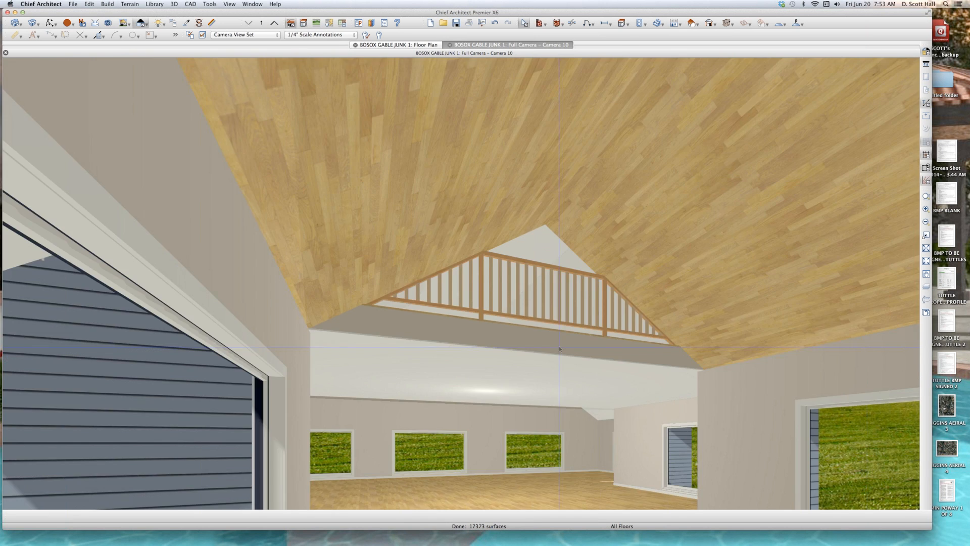
scroll(601, 240, "up", 3)
key("super+l")
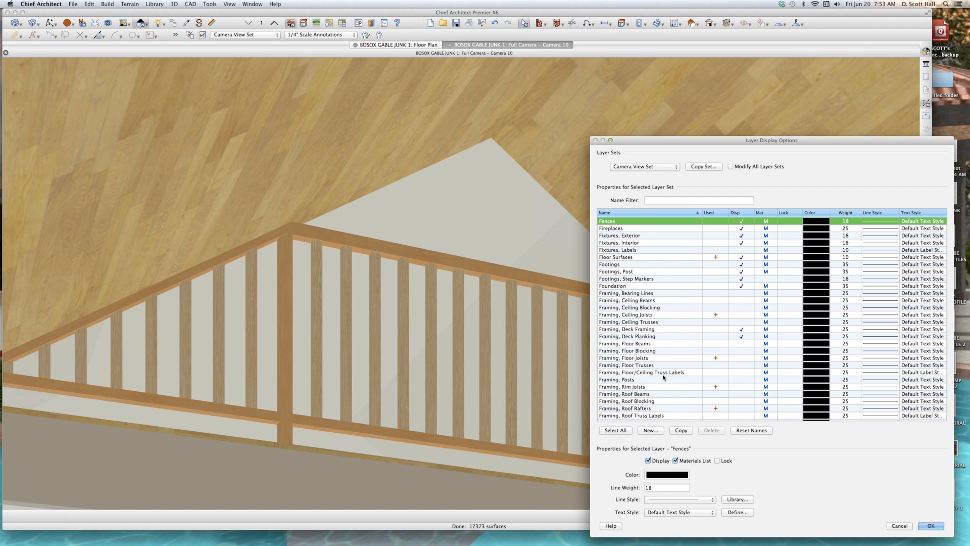
scroll(661, 384, "down", 2)
left_click(735, 380)
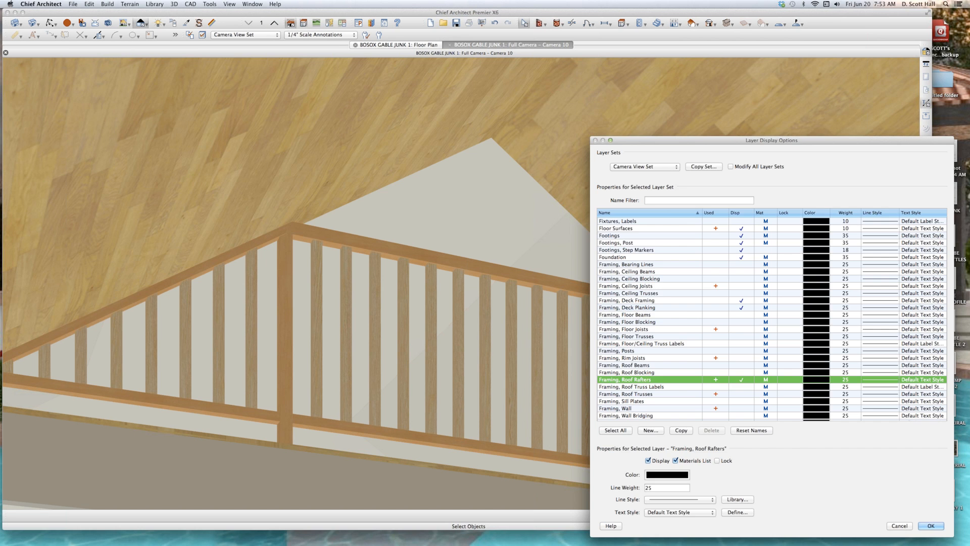
left_click(930, 526)
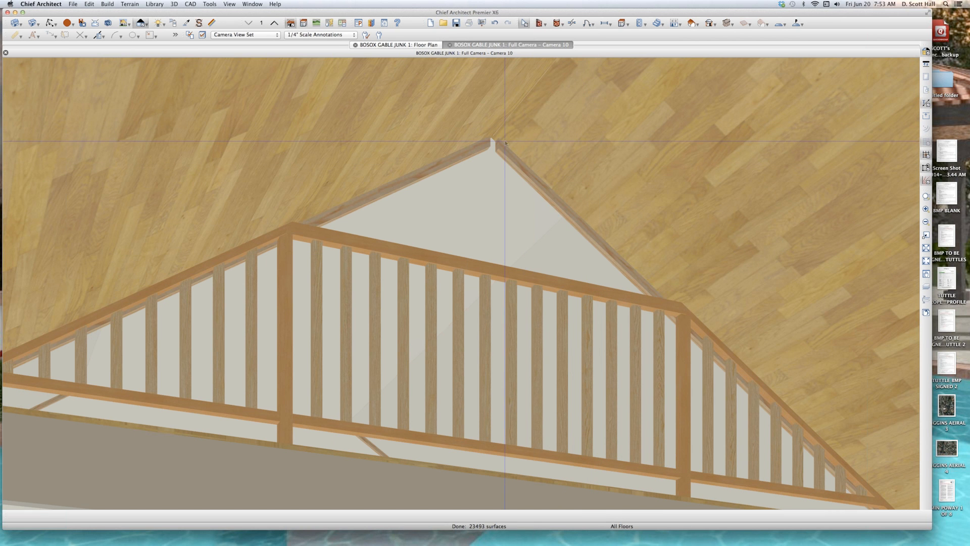
Step: Review which framing and other building layers are displayed in the Camera View Set
key("l")
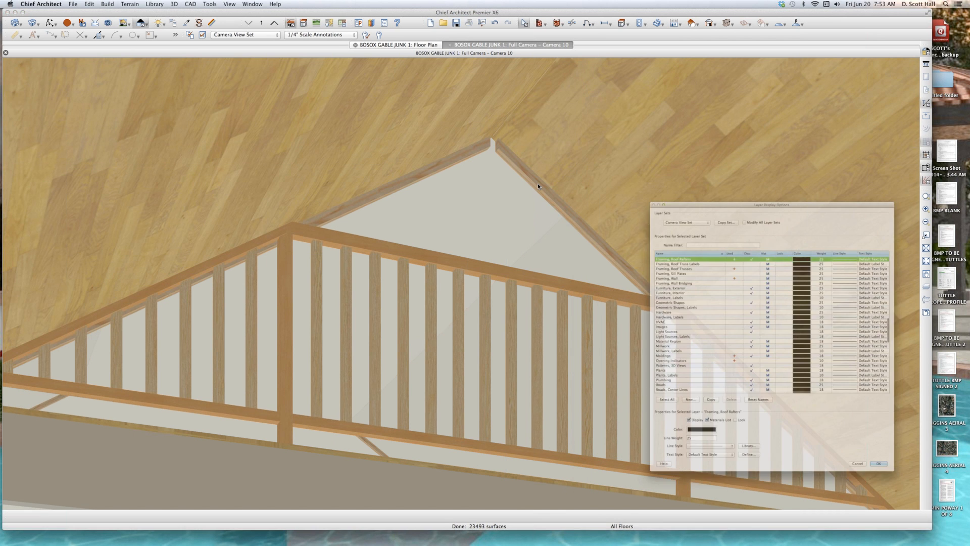
key("Down")
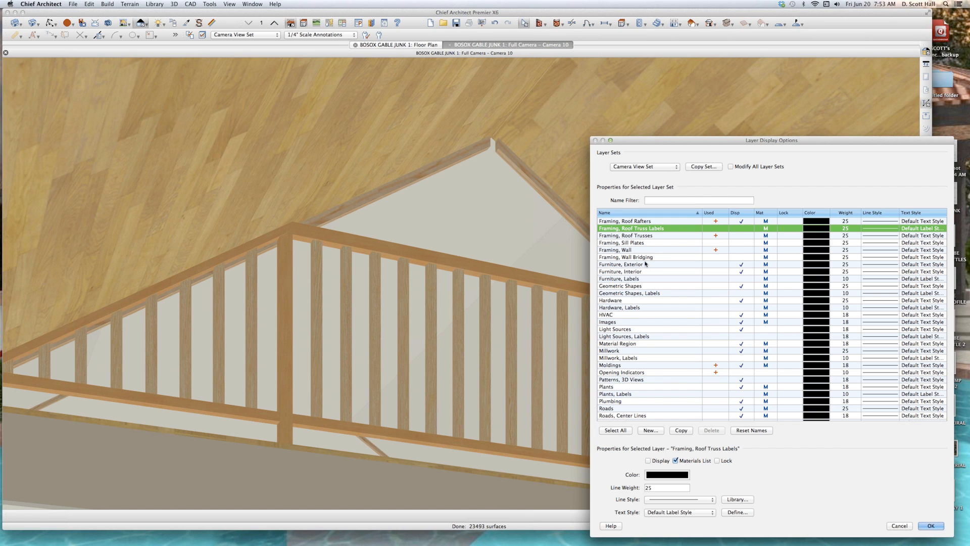
scroll(645, 264, "up", 1)
scroll(645, 263, "up", 6)
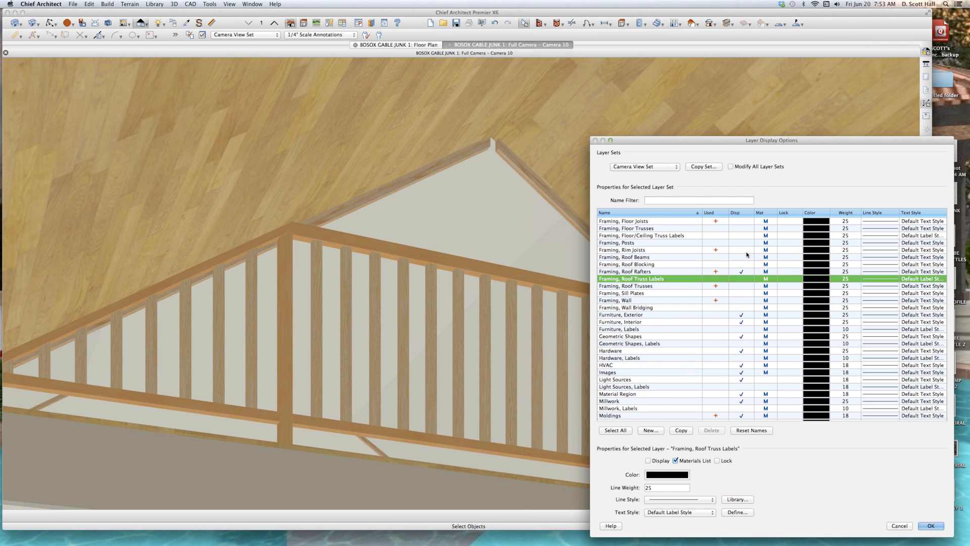
scroll(745, 255, "up", 1)
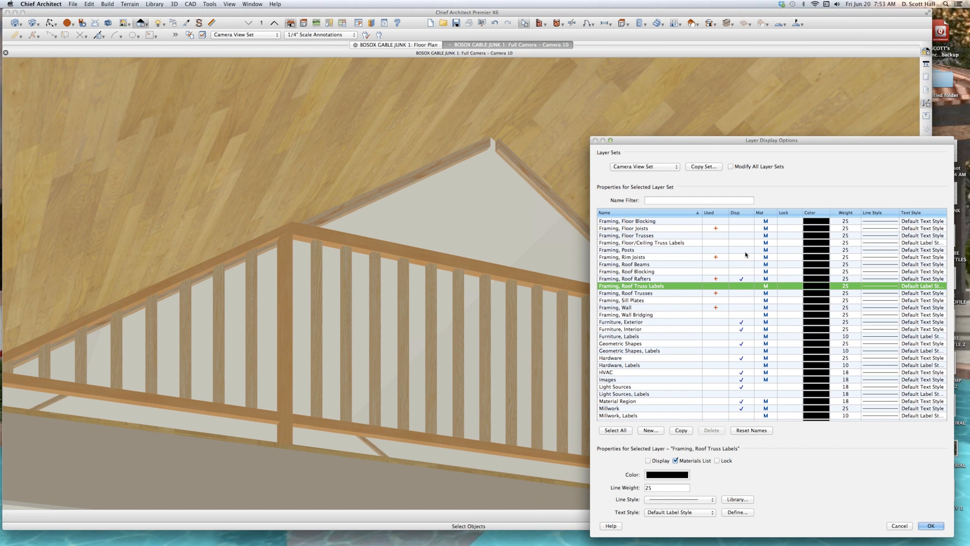
scroll(746, 255, "up", 15)
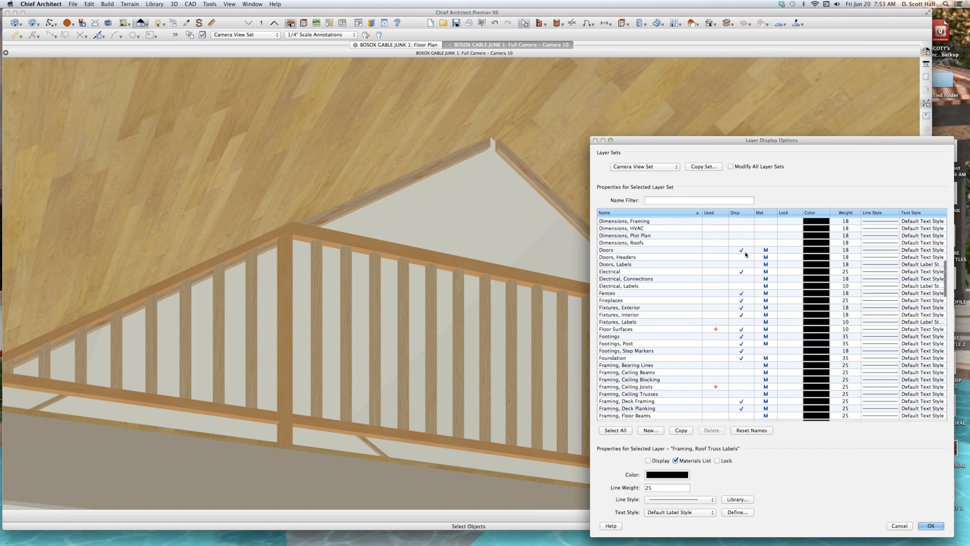
scroll(746, 254, "down", 17)
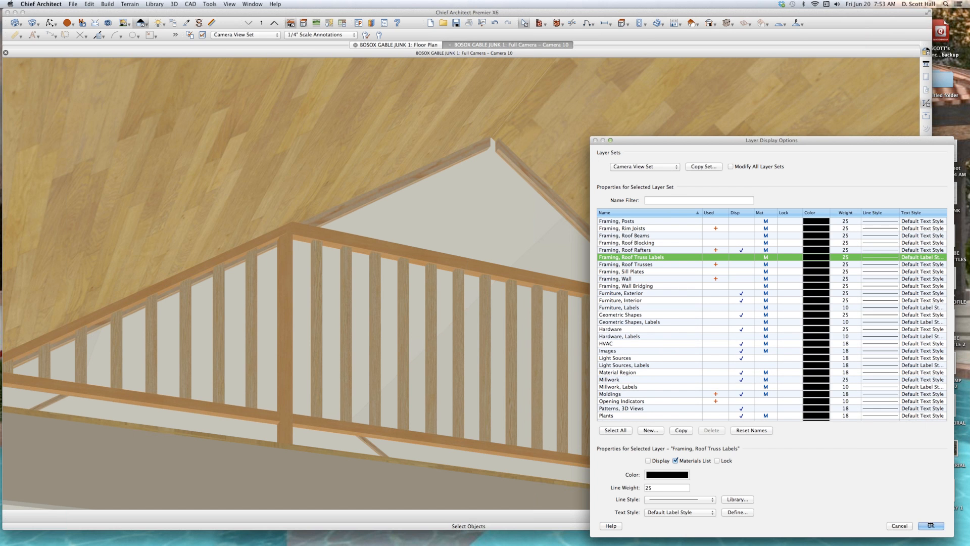
key("Return")
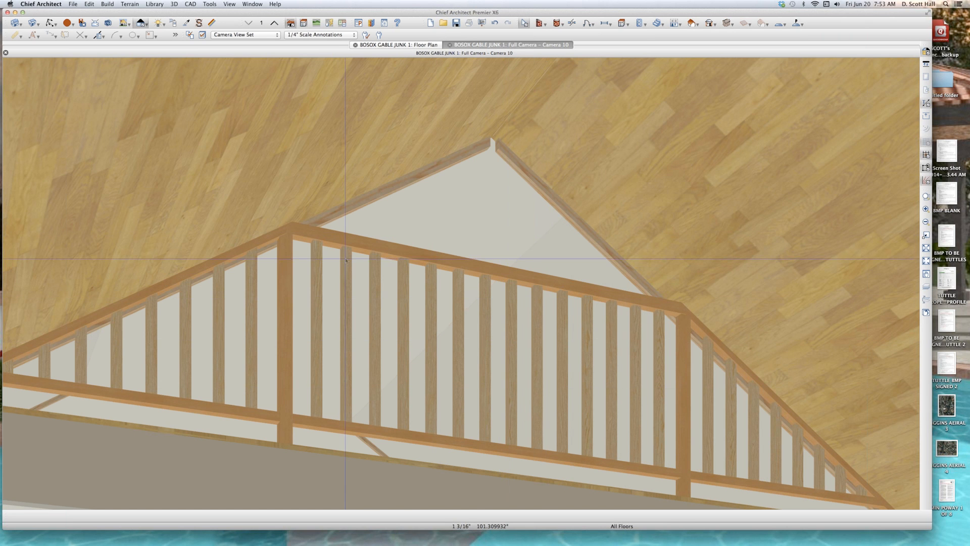